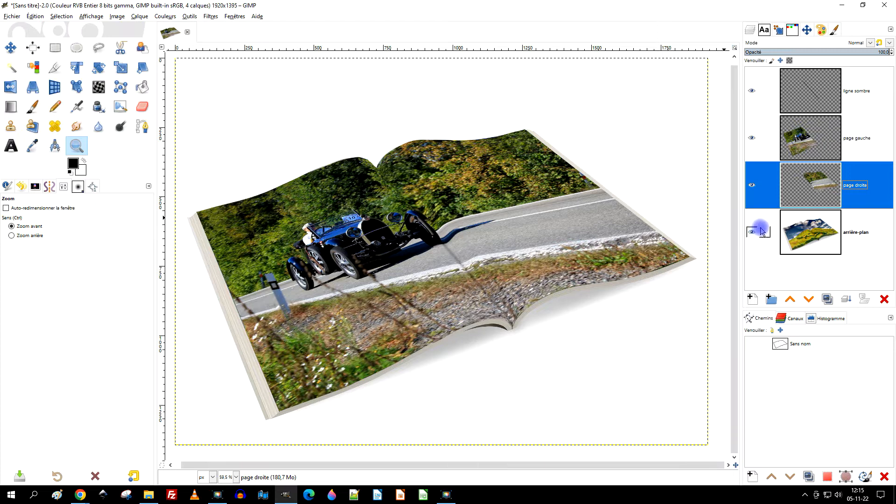
- Check the installed program version in GIMP's About information and close it
click(821, 201)
mouse_move(821, 202)
mouse_down()
mouse_move(832, 140)
mouse_move(384, 4)
mouse_up()
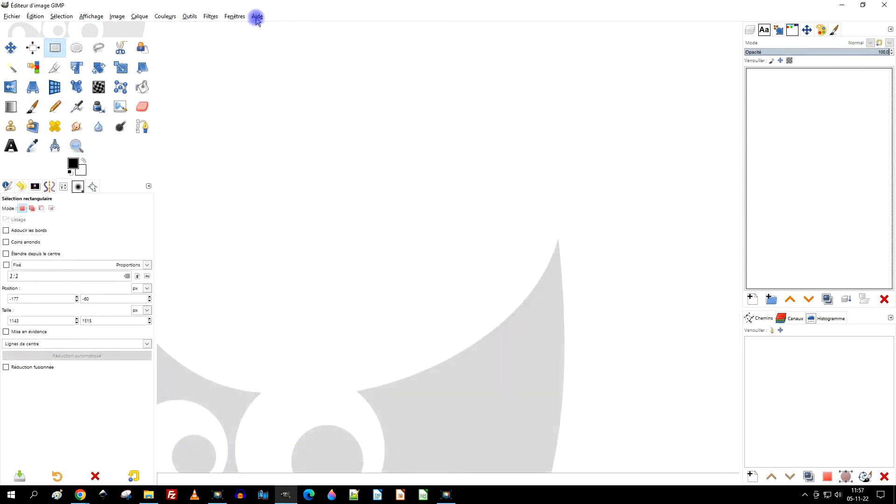
click(257, 16)
click(311, 57)
drag(394, 238, 455, 239)
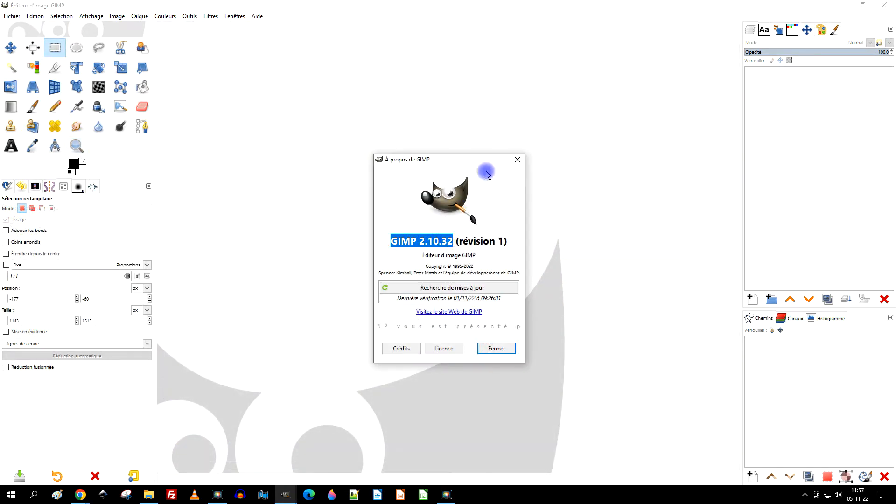
click(517, 160)
- Switch to the browser and open the Pixabay magazine book photo at 1920×1395 in its own tab
click(840, 7)
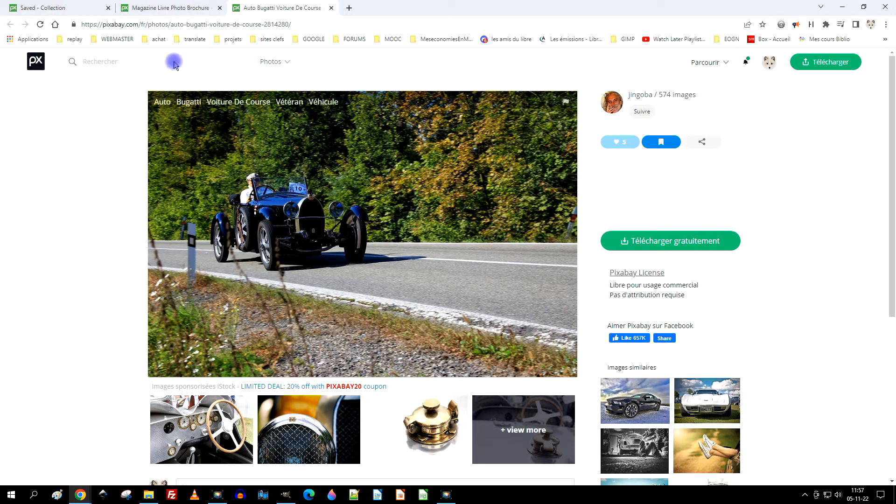
click(212, 8)
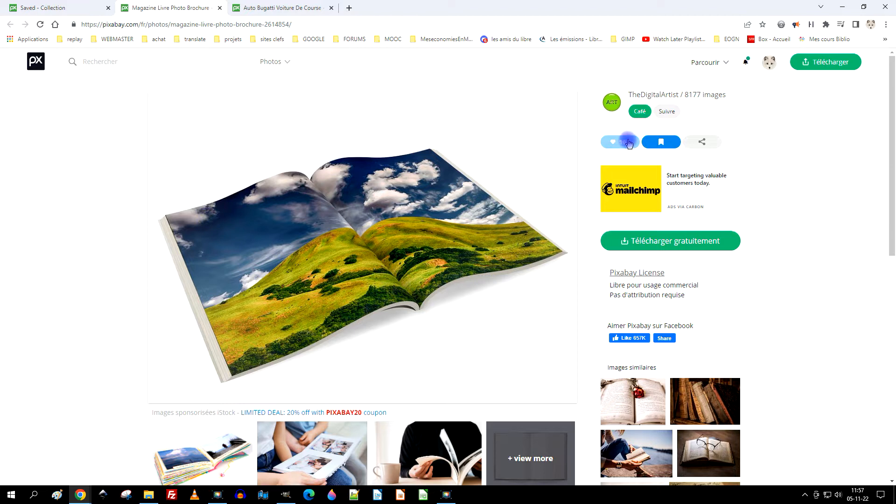
click(668, 239)
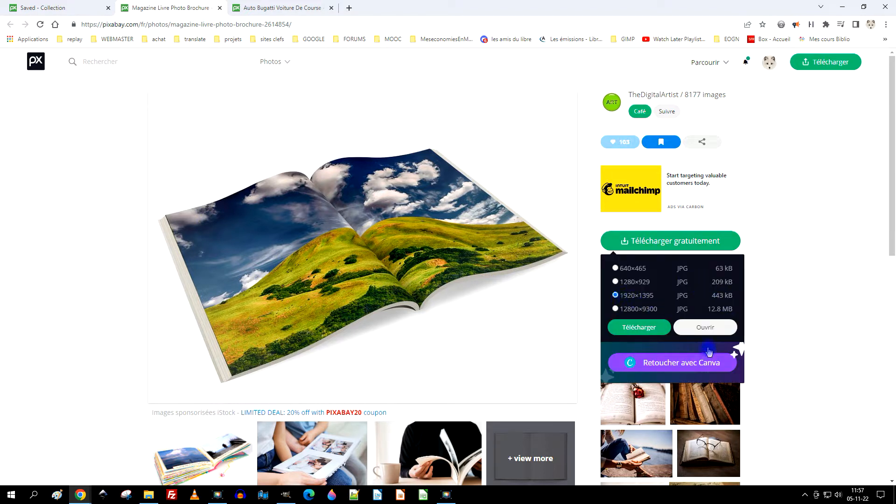
click(707, 328)
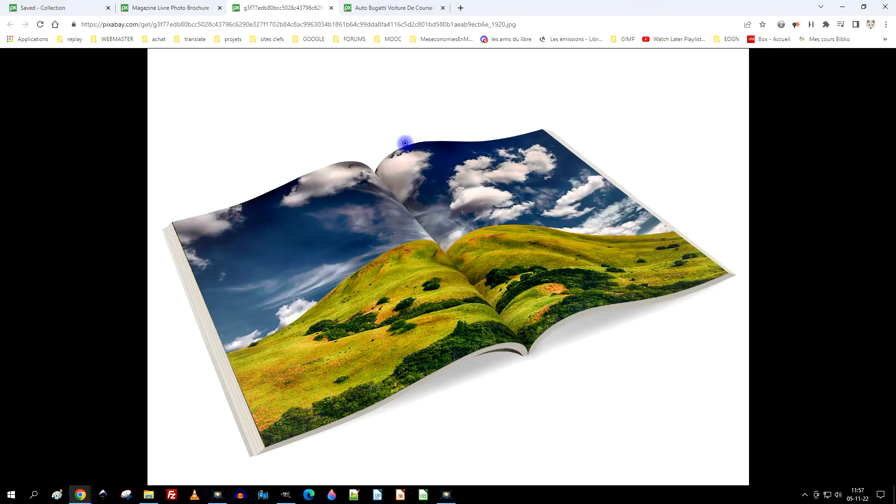
- Copy the open-magazine image and paste it into GIMP as a new image
right_click(404, 142)
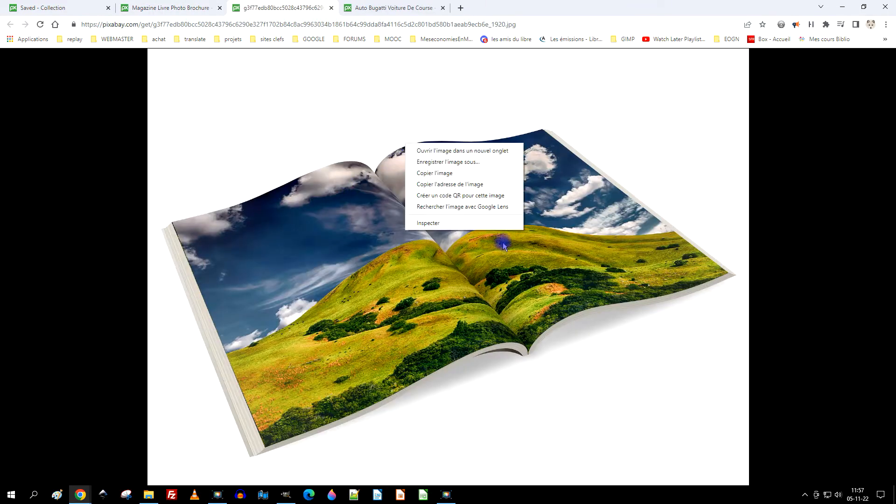
click(469, 174)
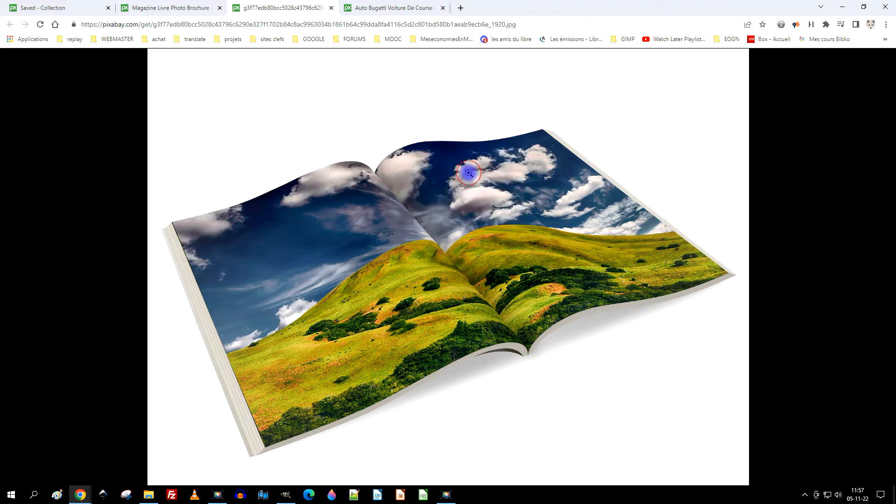
click(286, 495)
click(35, 16)
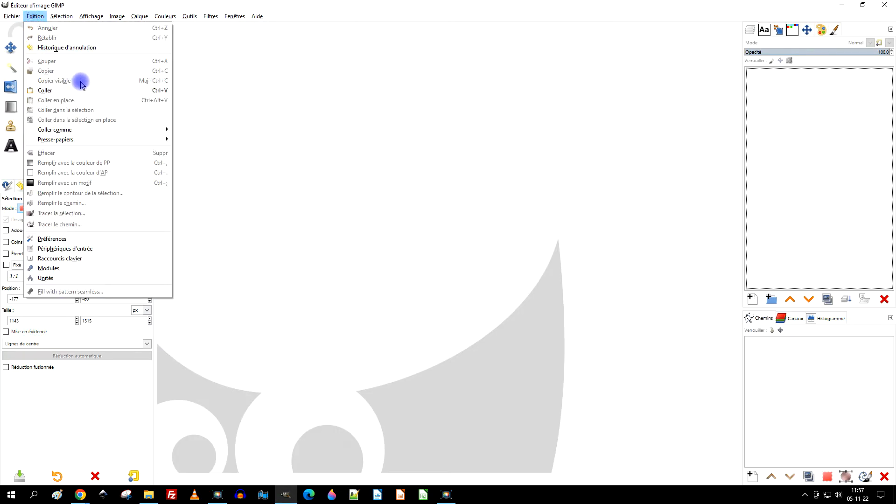
click(72, 92)
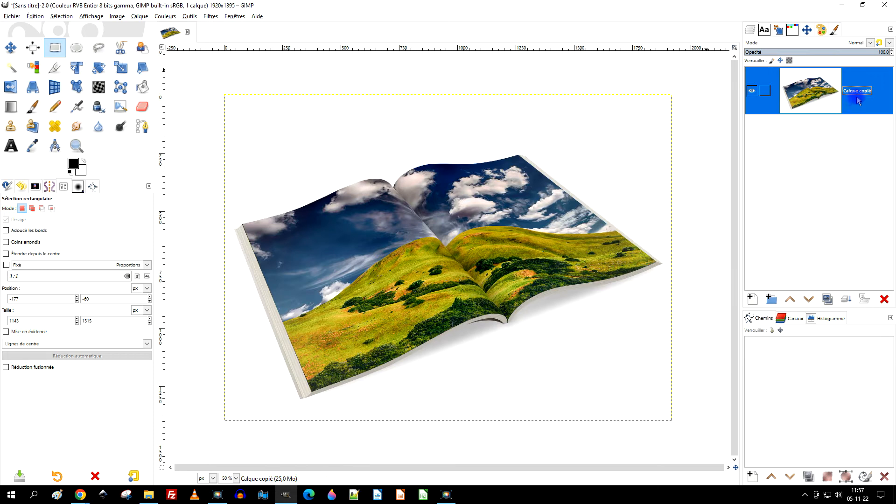
- Rename the pasted layer as arrière-plan
double_click(856, 91)
text(ar)
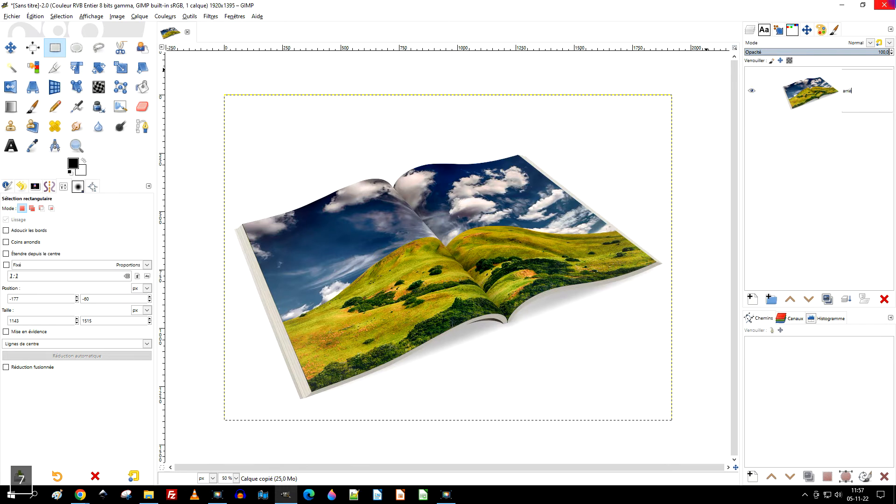
text(rière-plan)
key(Return)
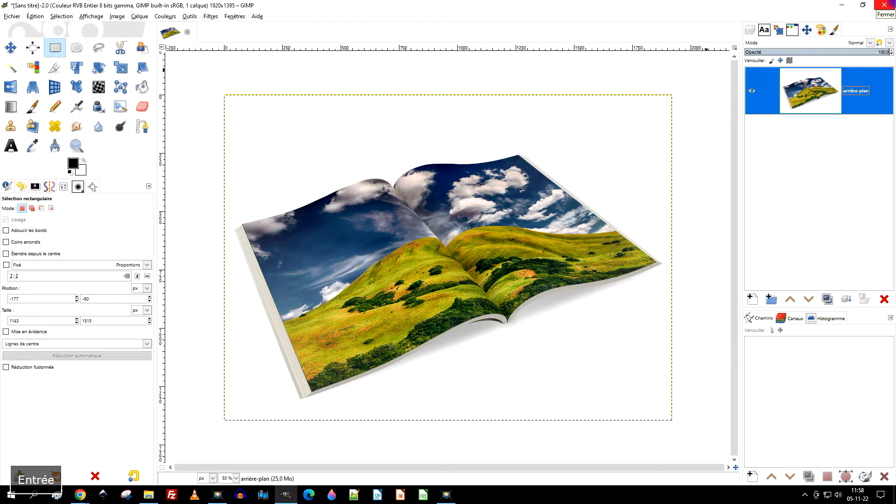
- Start a path with the Paths tool at the upper outer corner of the magazine's left page
click(145, 132)
ctrl+scroll(236, 222, up, 2)
click(243, 245)
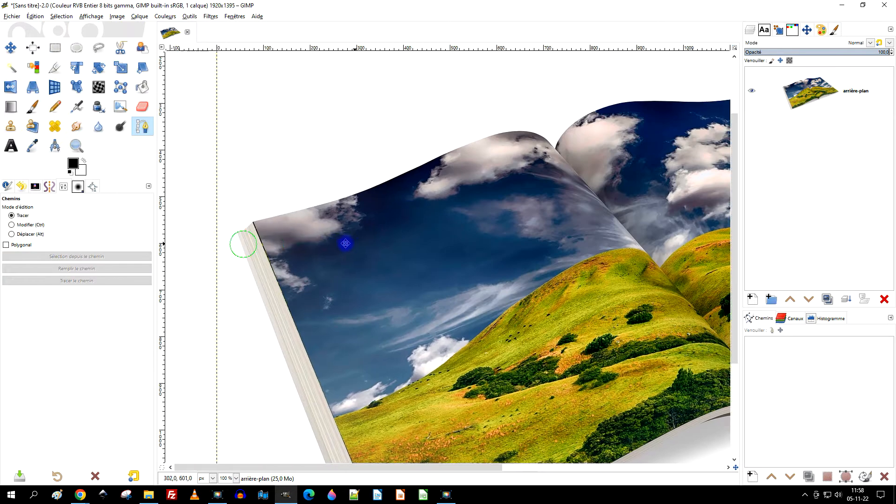
drag(345, 243, 325, 245)
drag(539, 176, 495, 234)
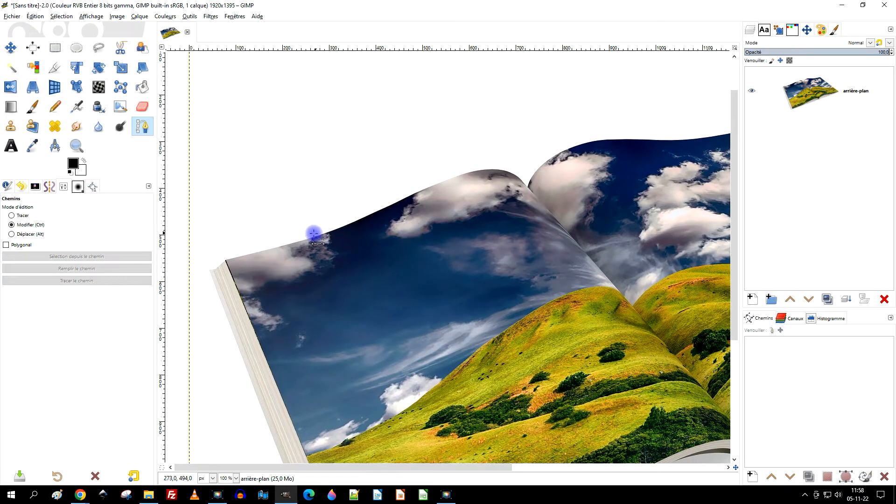
ctrl+scroll(308, 235, up, 1)
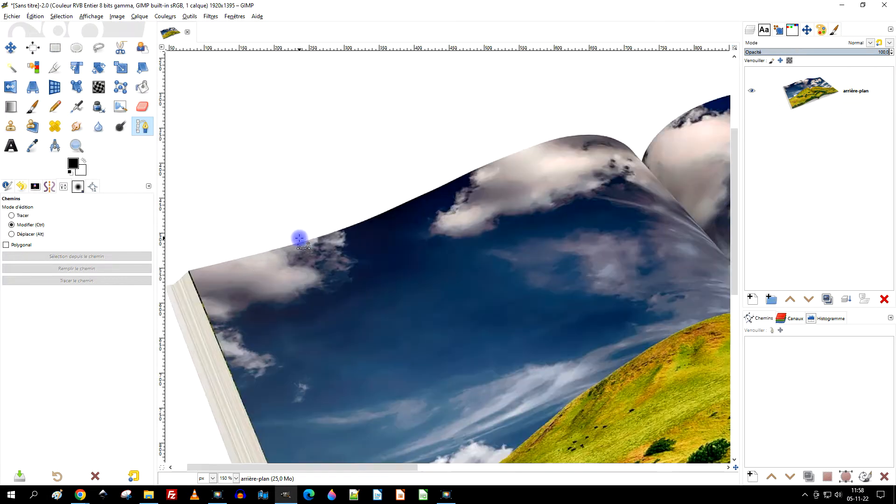
click(190, 271)
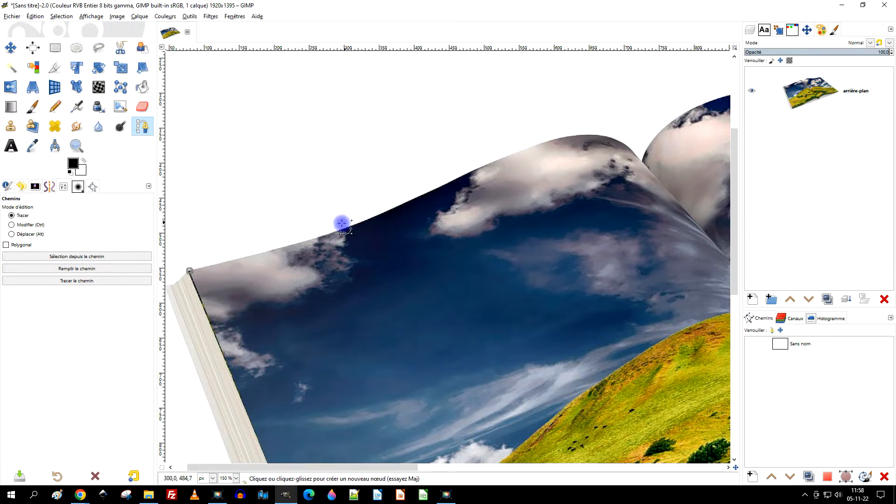
- Trace the path with curved segments along the left page's upper edge to the notch at the spine
drag(356, 224, 409, 201)
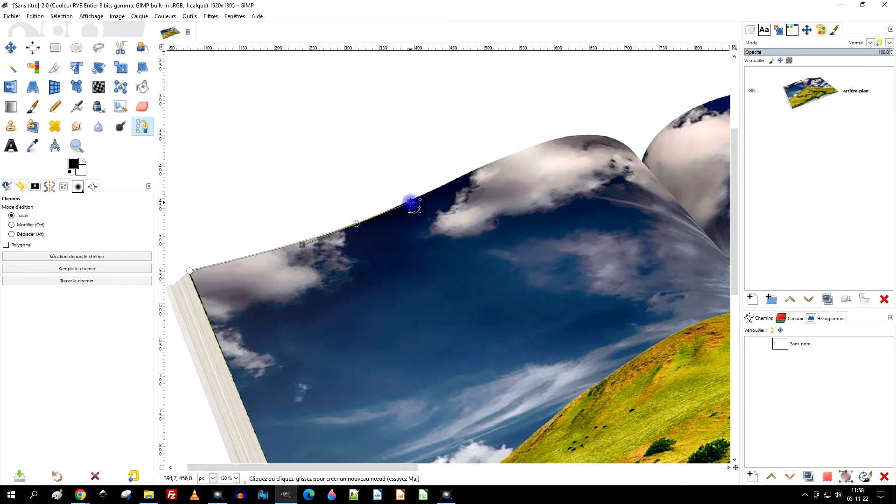
drag(670, 182, 517, 234)
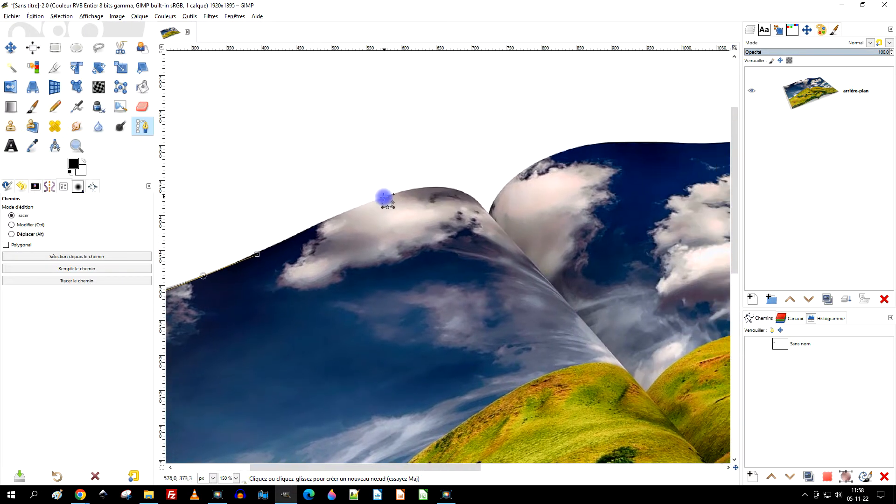
drag(383, 198, 413, 189)
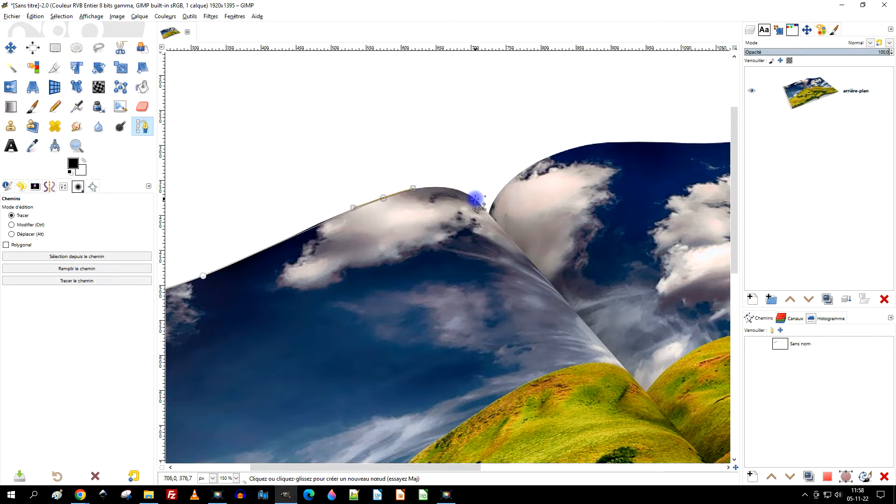
drag(470, 194, 489, 210)
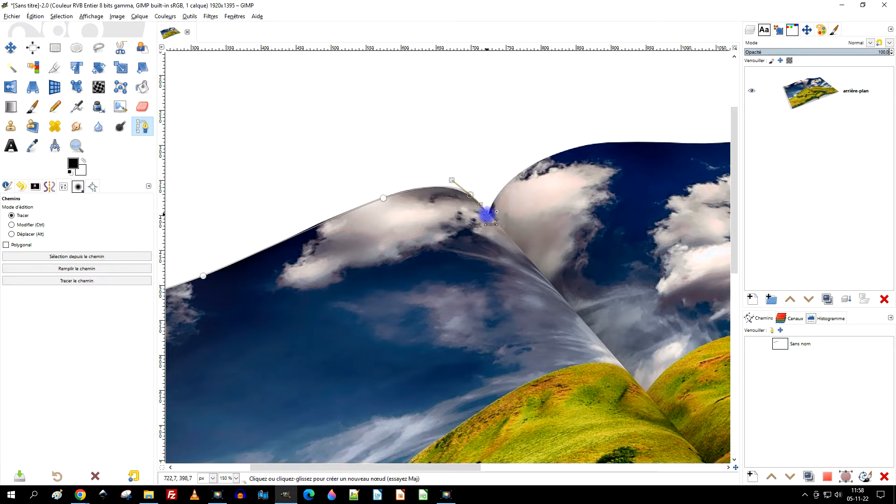
click(488, 214)
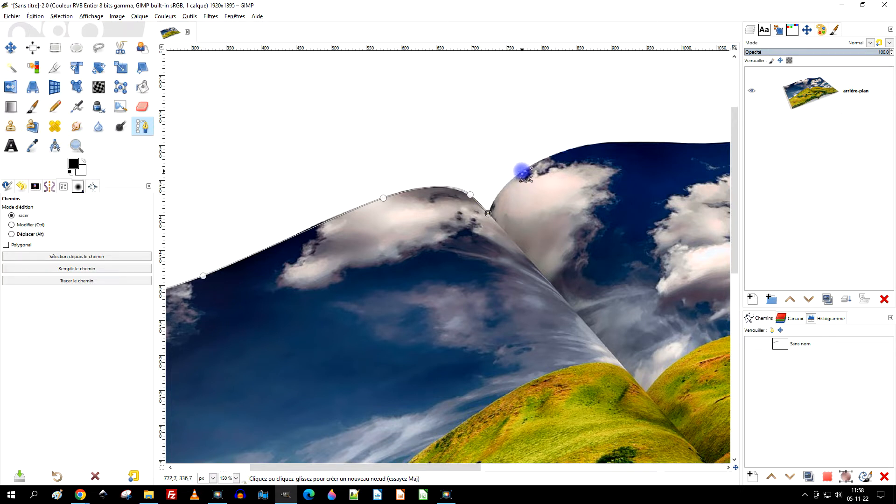
- Continue the path with curved segments along the right page's upper edge to its upper outer corner
drag(522, 171, 538, 160)
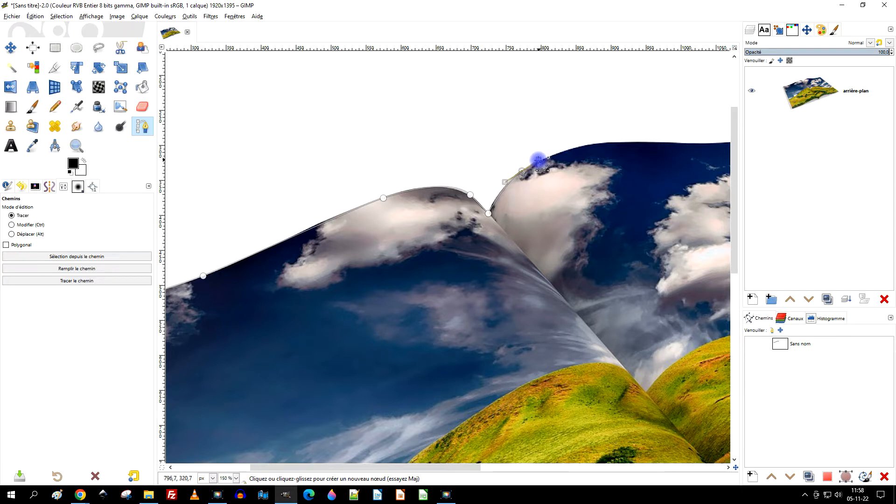
drag(599, 172, 371, 161)
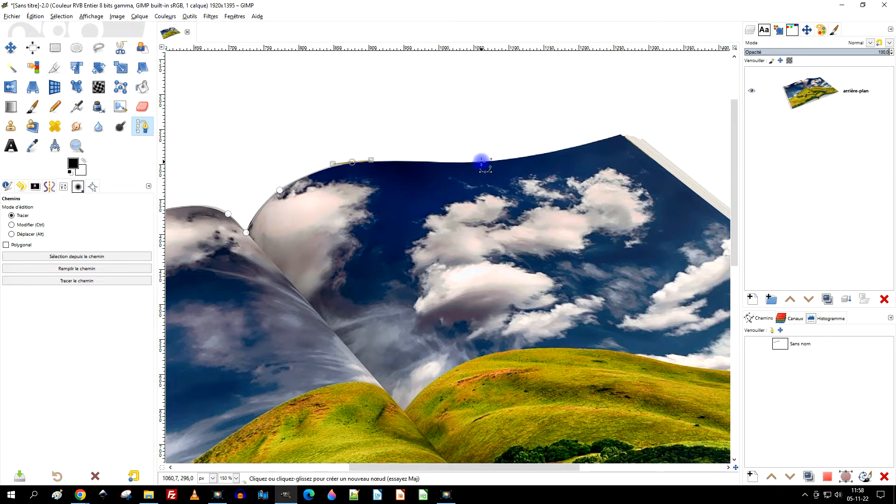
drag(481, 162, 518, 158)
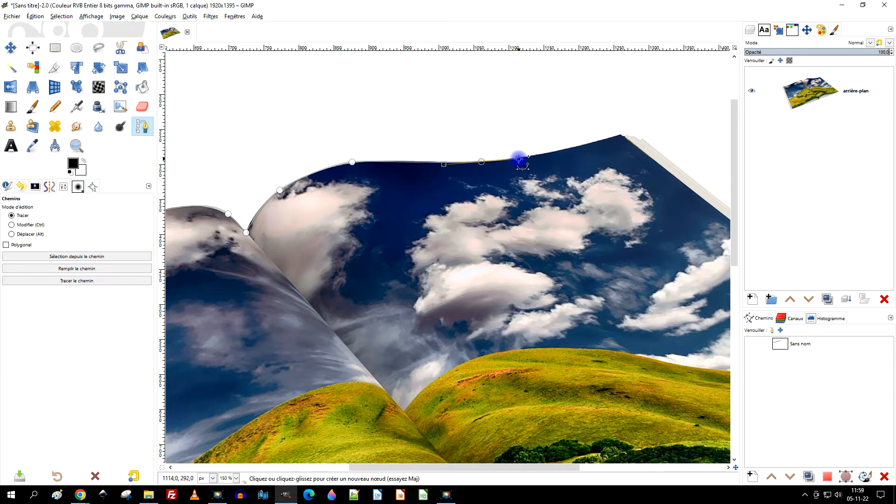
drag(519, 159, 518, 159)
drag(621, 135, 658, 165)
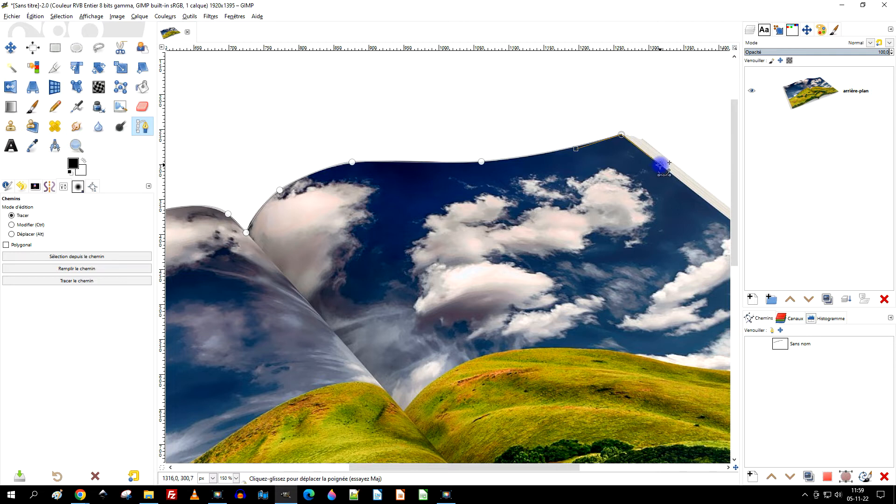
- Extend the path down the right page's outer edge to a node at its lower outer corner
scroll(644, 200, down, 3)
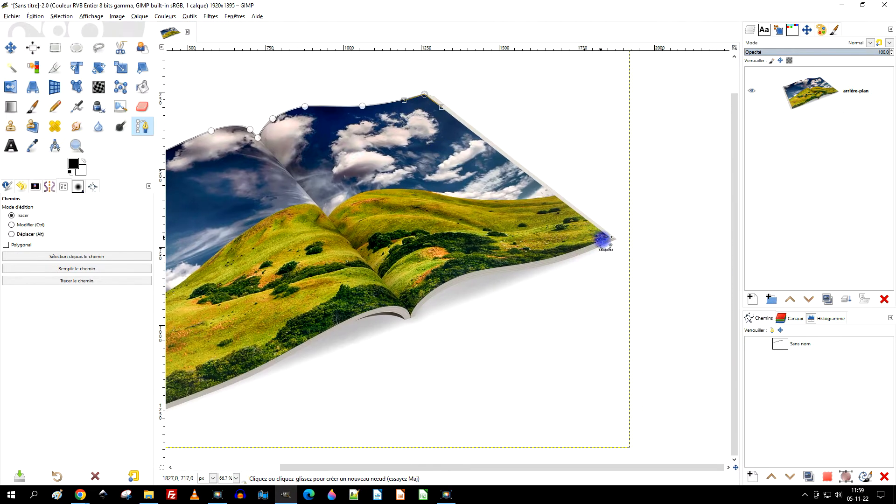
scroll(606, 237, up, 3)
scroll(590, 233, up, 2)
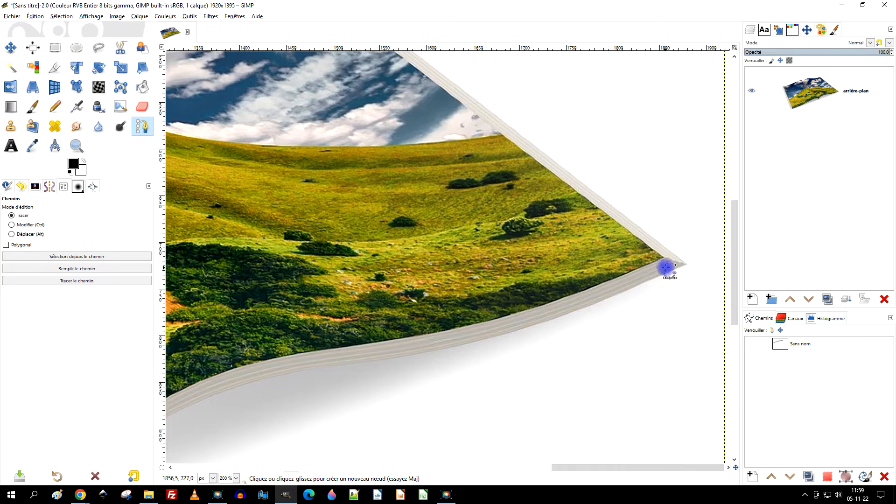
click(663, 257)
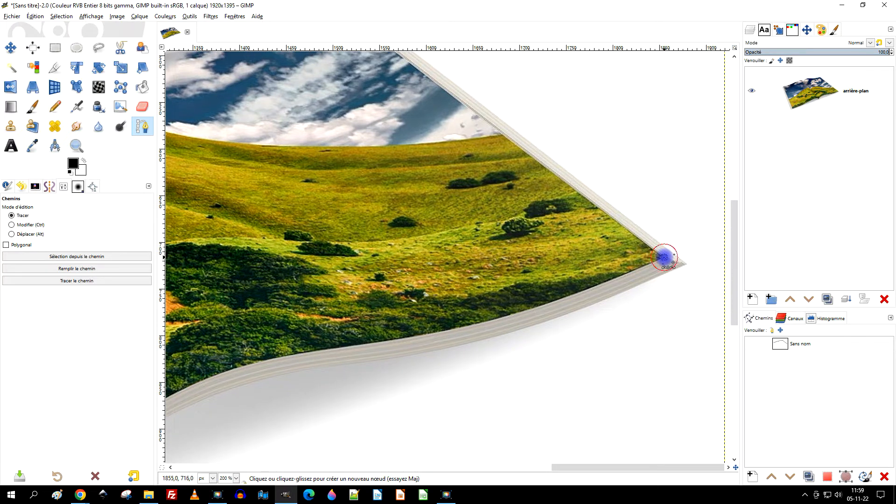
- Trace the right page's lower edge with curved segments back to the bottom of the spine
drag(413, 362, 443, 312)
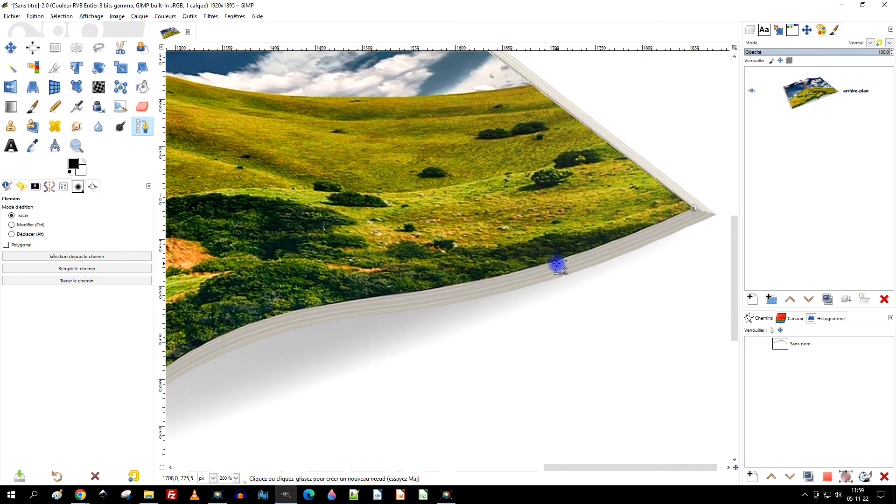
drag(552, 262, 491, 276)
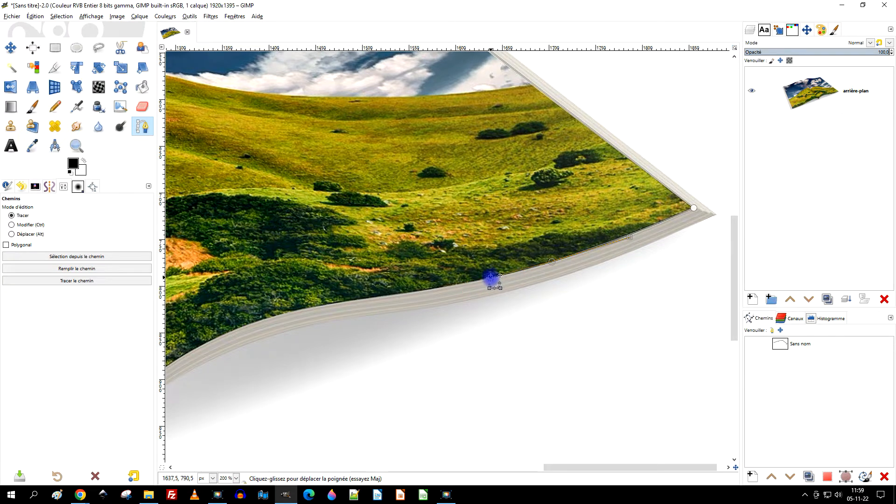
drag(285, 309, 180, 357)
drag(336, 301, 335, 333)
drag(335, 333, 336, 301)
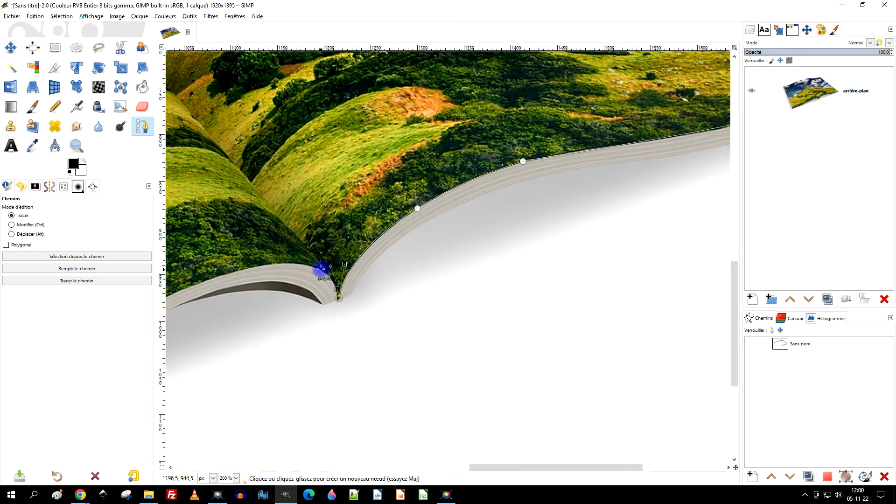
- Curve the path over the raised lower edge of the left page beside the spine
drag(312, 267, 297, 258)
scroll(328, 306, up, 3)
drag(354, 287, 350, 229)
click(295, 205)
drag(296, 206, 645, 206)
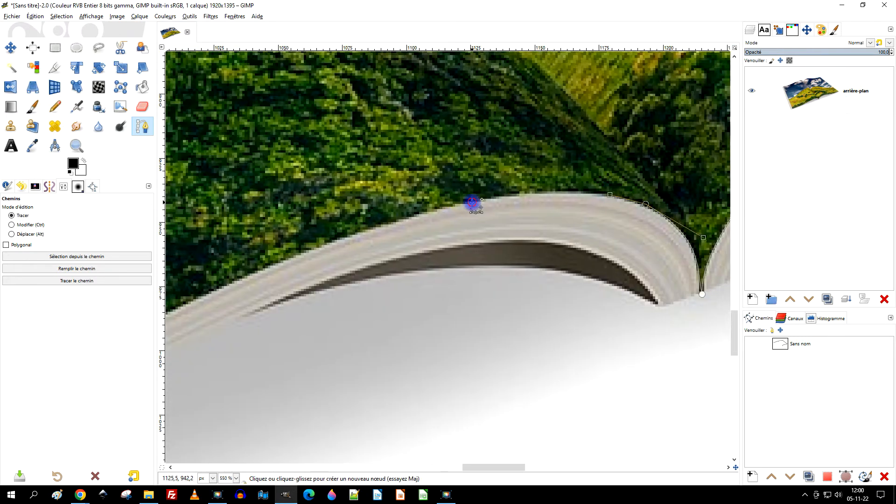
drag(472, 204, 377, 221)
- Continue the path along the left page's lower edge to its lower outer corner, fitting the curve to the paper edge
scroll(377, 222, down, 5)
scroll(352, 330, up, 1)
click(468, 235)
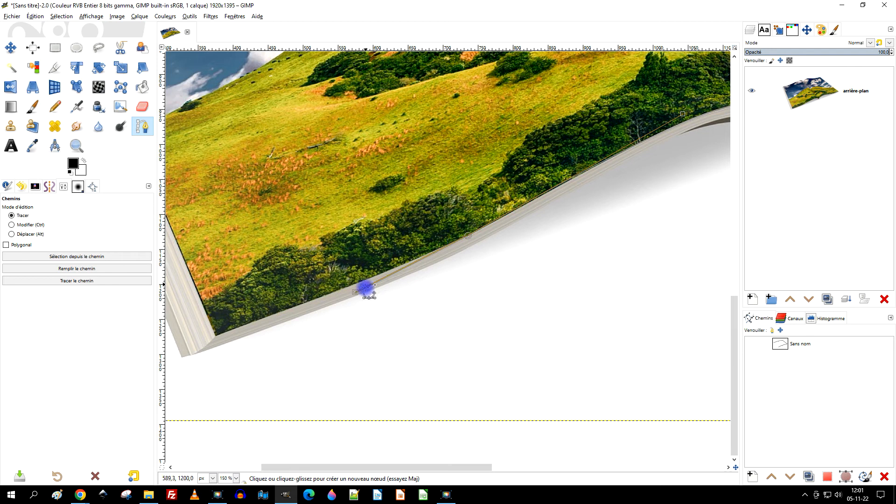
click(469, 236)
drag(408, 260, 383, 276)
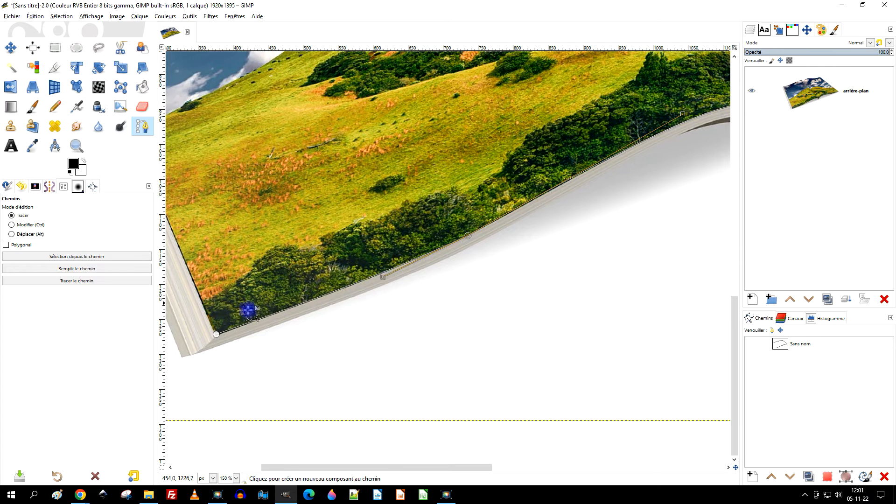
click(216, 335)
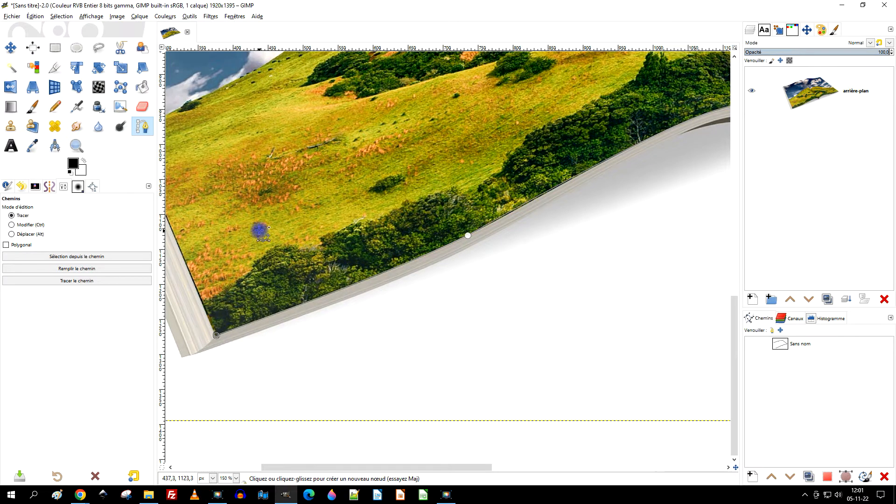
- Close the path along the left page's outer edge at its starting node on the upper outer corner
drag(258, 230, 487, 288)
scroll(410, 227, down, 2)
drag(402, 166, 407, 257)
scroll(494, 336, up, 2)
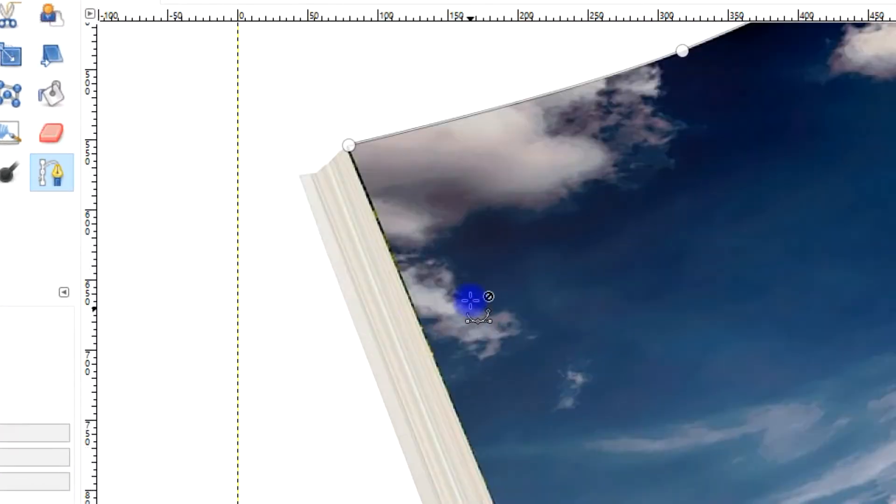
click(349, 145)
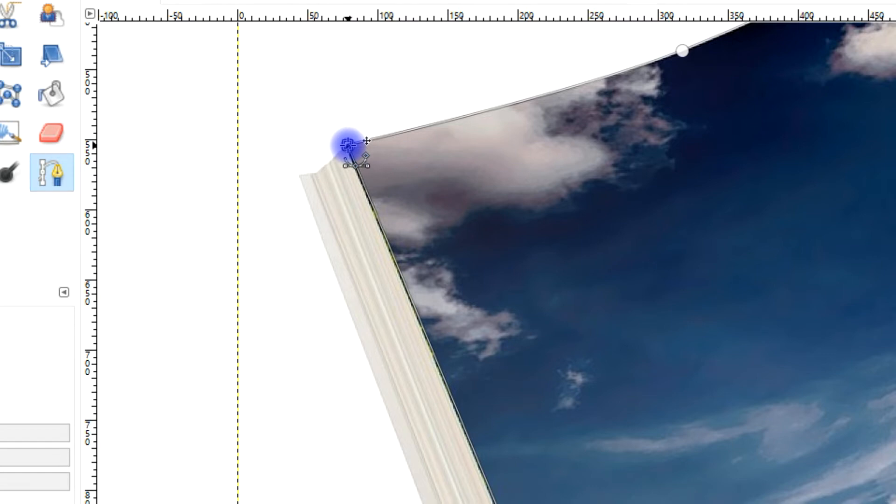
drag(347, 145, 346, 147)
- Make the page outline path visible on the image and activate the Rectangle Select tool
scroll(695, 467, down, 3)
drag(612, 396, 560, 264)
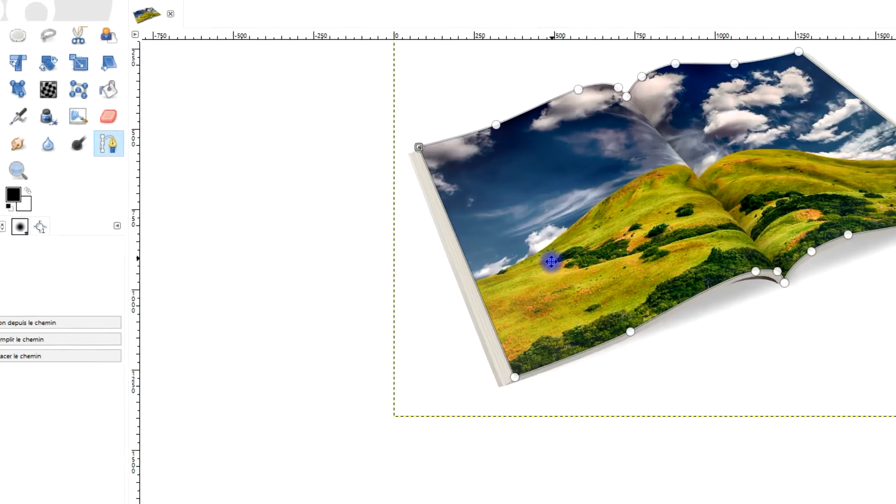
scroll(447, 336, up, 3)
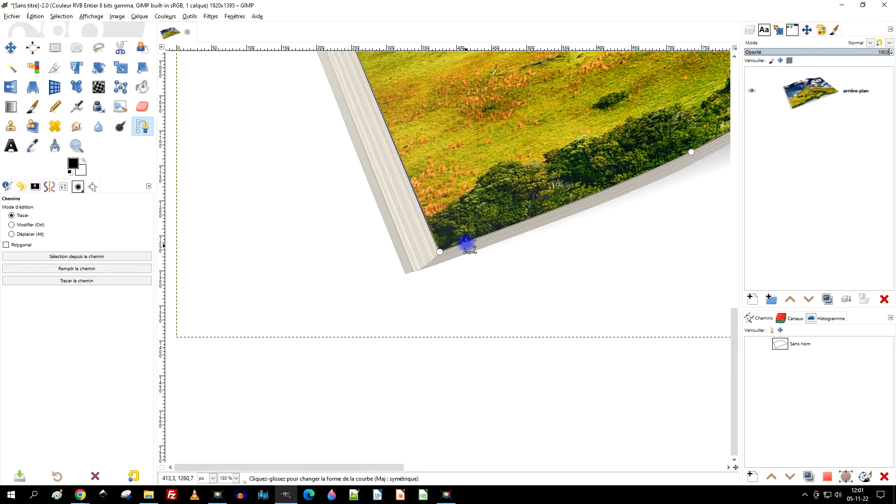
drag(508, 154, 384, 312)
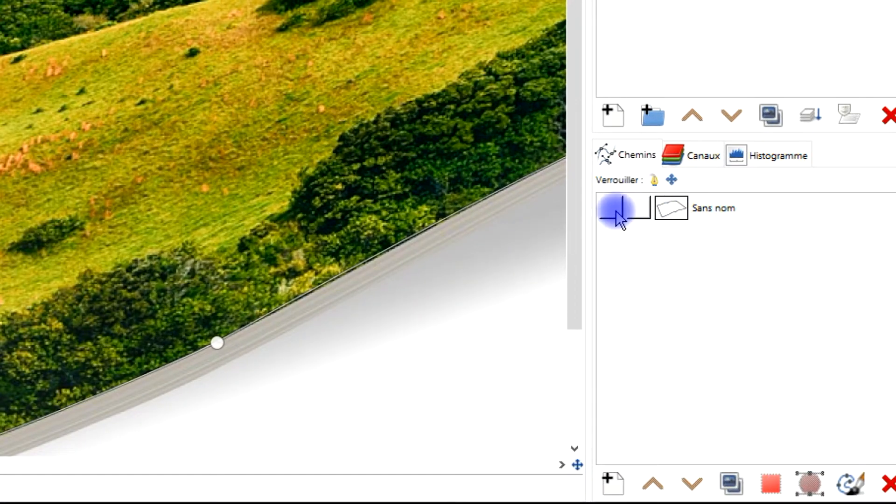
click(615, 210)
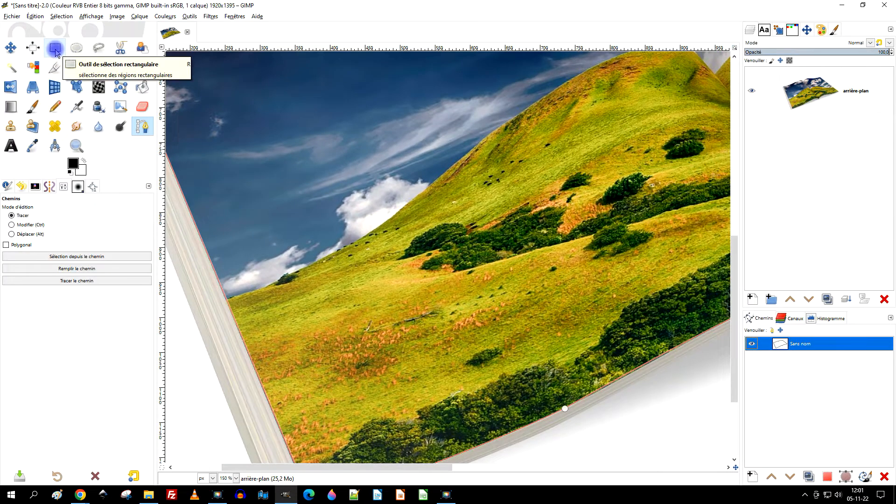
click(55, 49)
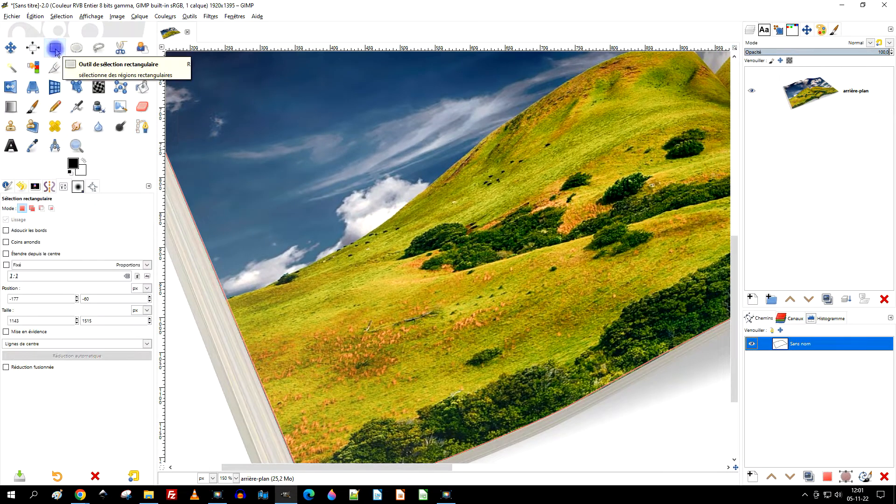
ctrl+scroll(356, 227, down, 3)
ctrl+scroll(296, 240, up, 1)
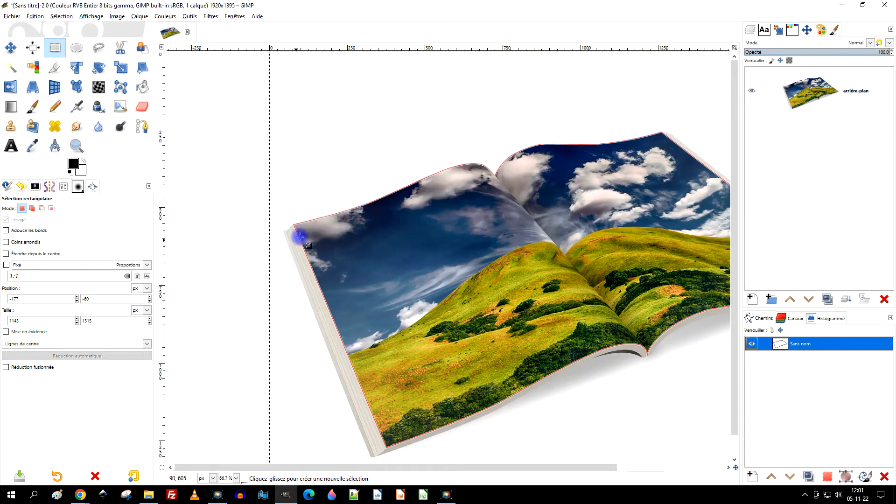
drag(605, 227, 580, 196)
- Switch to the browser and open the 1920×1280 version of the Bugatti photo from its Pixabay page
click(842, 5)
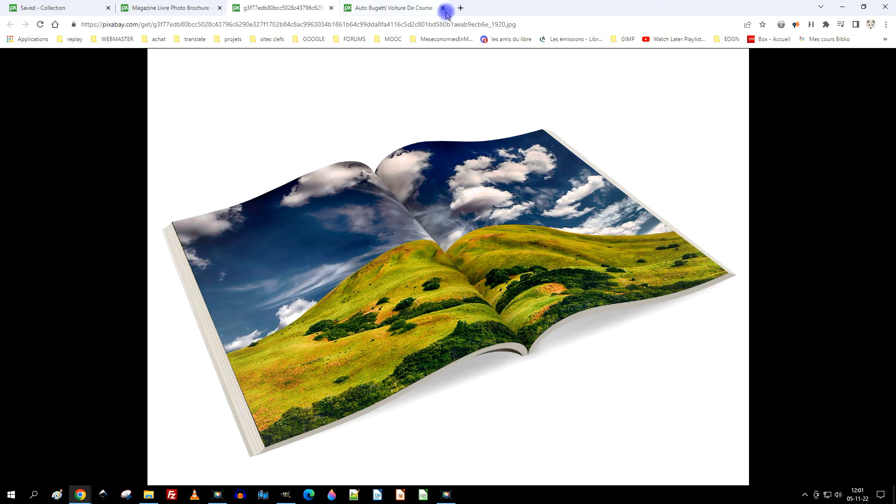
click(385, 10)
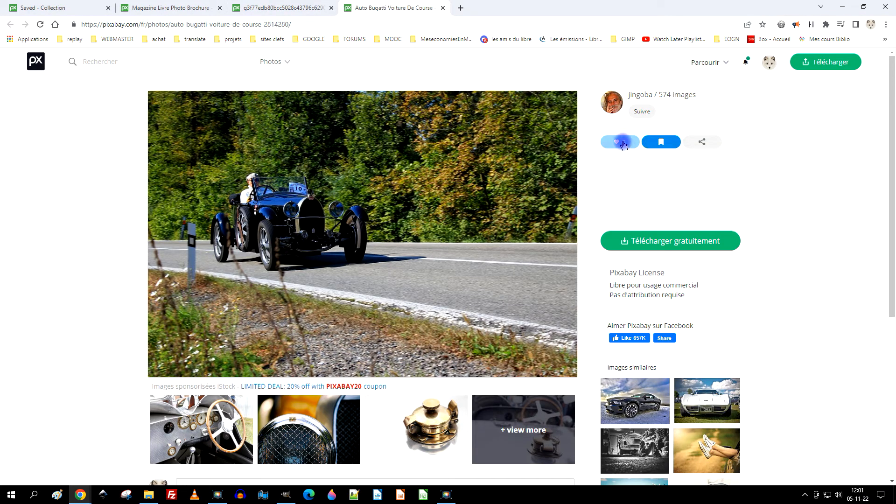
click(672, 242)
click(629, 309)
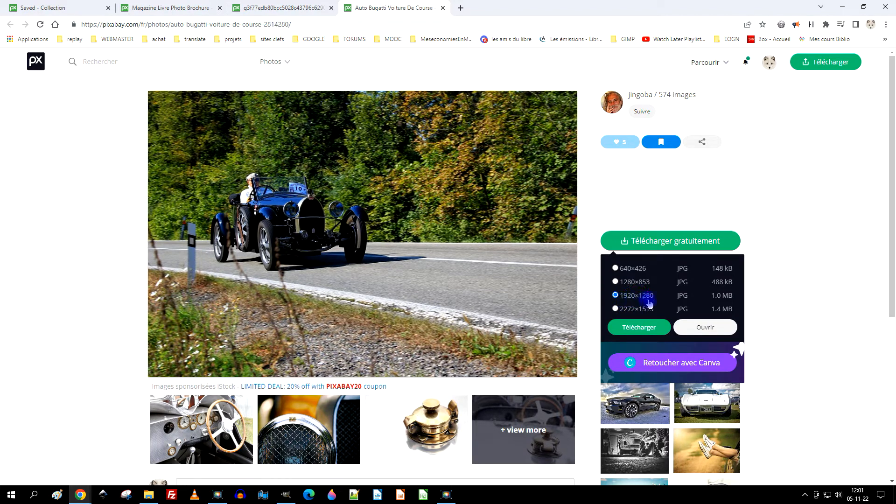
click(719, 327)
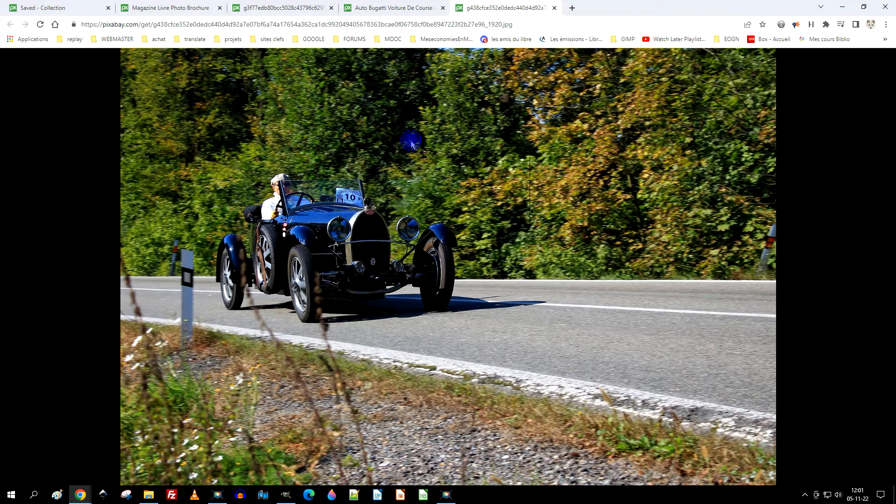
- Copy the full-size Bugatti photo and paste it as a new layer into the magazine image in GIMP
right_click(410, 141)
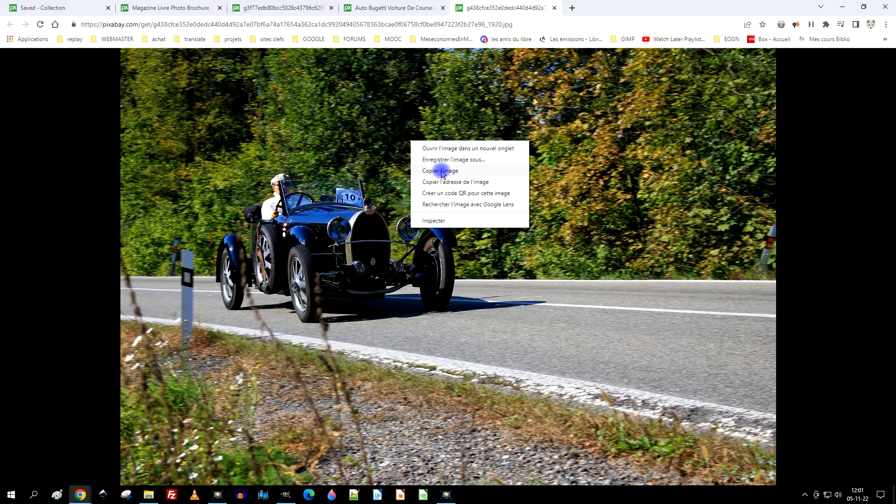
click(442, 171)
click(285, 494)
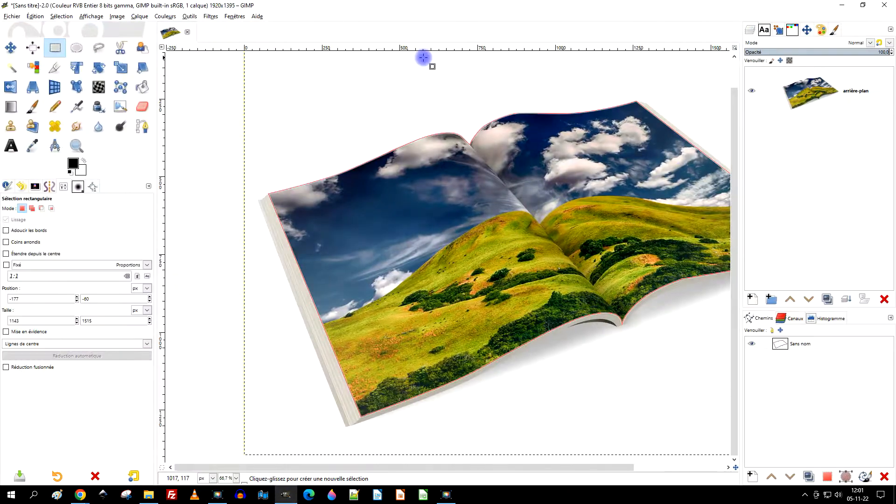
click(31, 17)
mouse_move(126, 130)
click(219, 132)
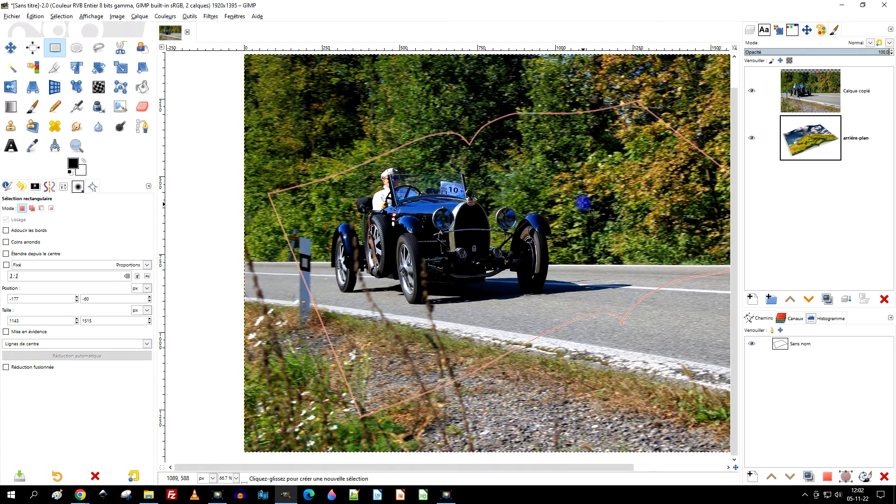
- Place a vertical guide on the car photo's centre line and fit a 960 px wide rectangular selection over its left half
scroll(583, 204, down, 2)
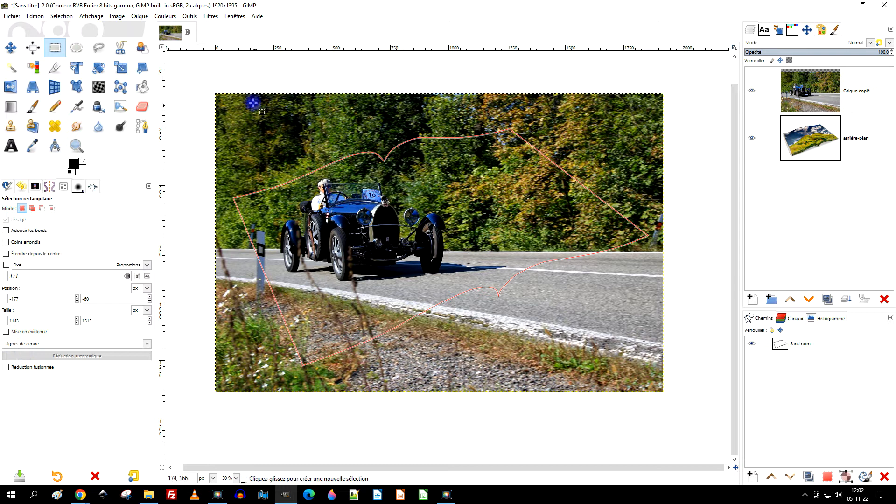
drag(216, 95, 663, 391)
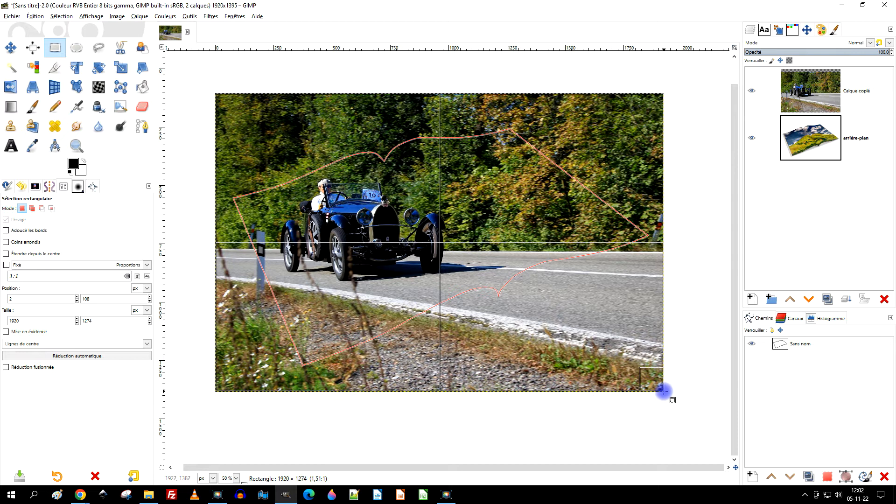
drag(161, 146, 441, 206)
drag(660, 208, 439, 205)
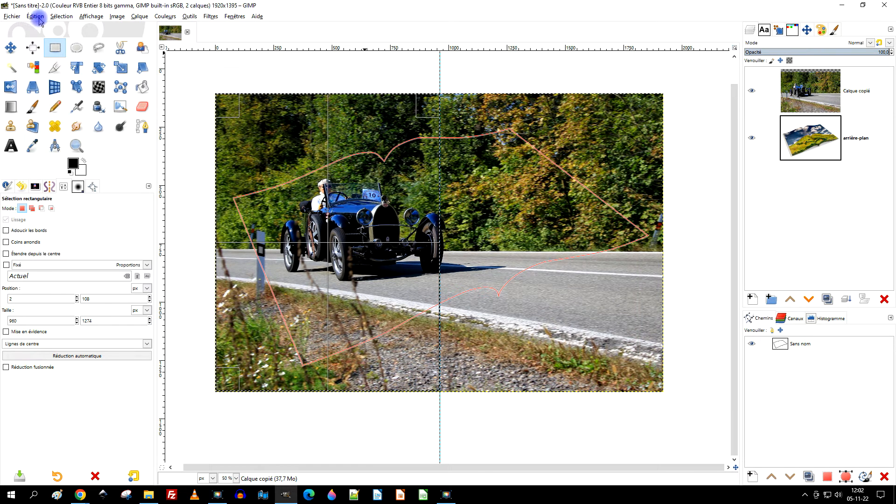
- Extend the left-half selection slightly past the photo's lower edge, to 960 × 1300 px
click(36, 16)
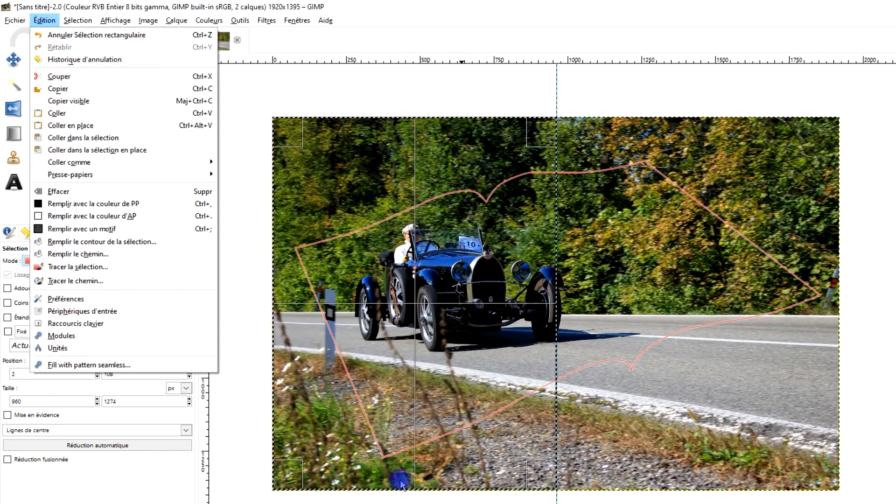
click(406, 471)
drag(405, 475, 403, 480)
drag(391, 129, 391, 122)
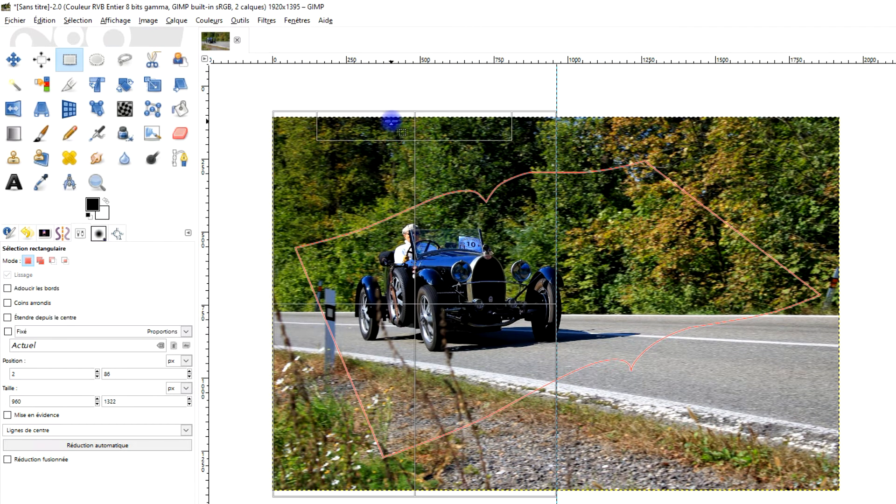
click(392, 121)
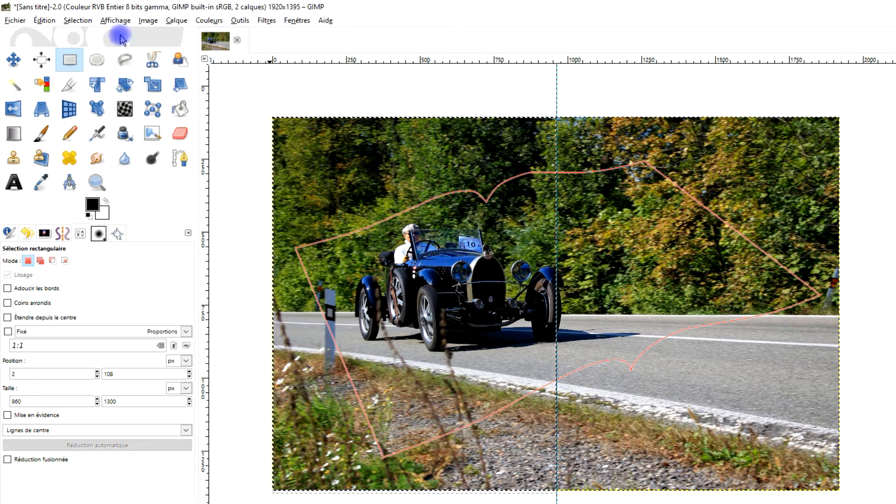
- Cut the selected left half of the car photo and paste it in place as a new layer
click(44, 20)
click(65, 74)
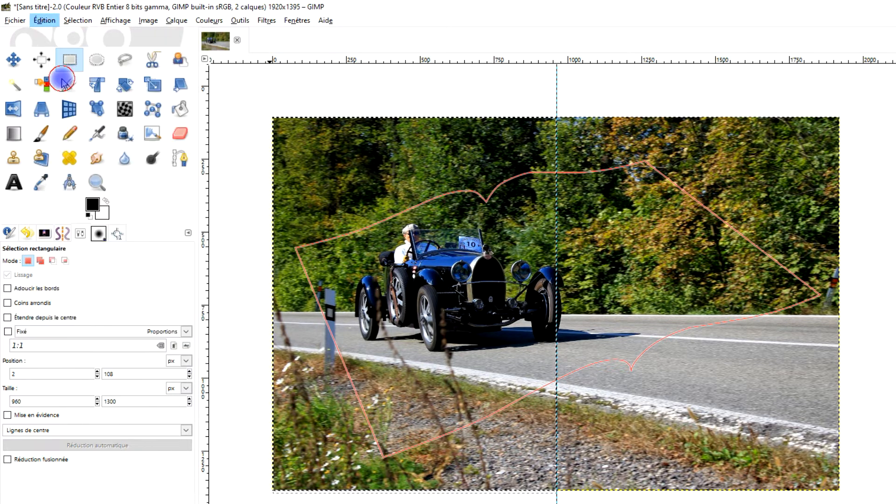
click(45, 21)
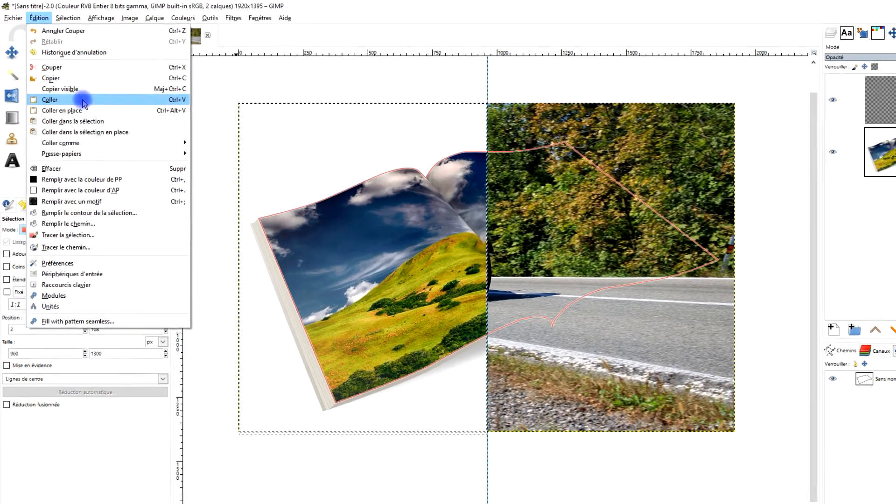
click(130, 109)
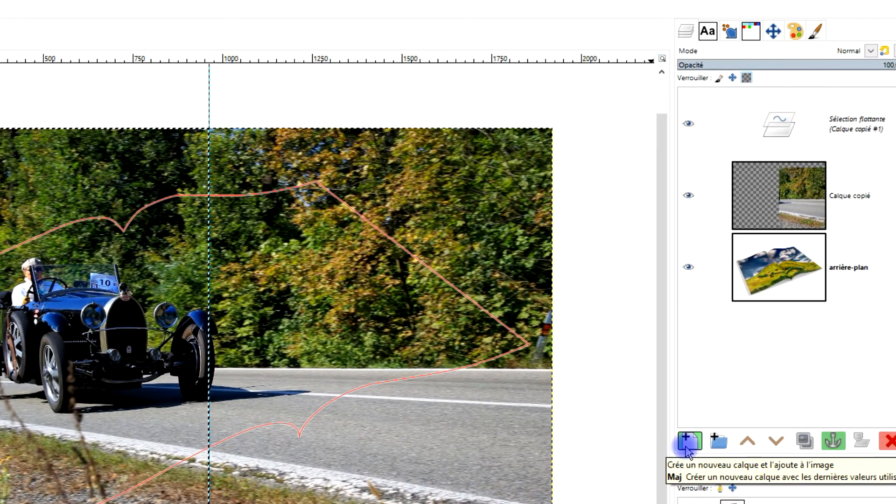
click(689, 441)
- Rename the left-half layer "page gauche" and the right-half layer "page droite"
double_click(850, 124)
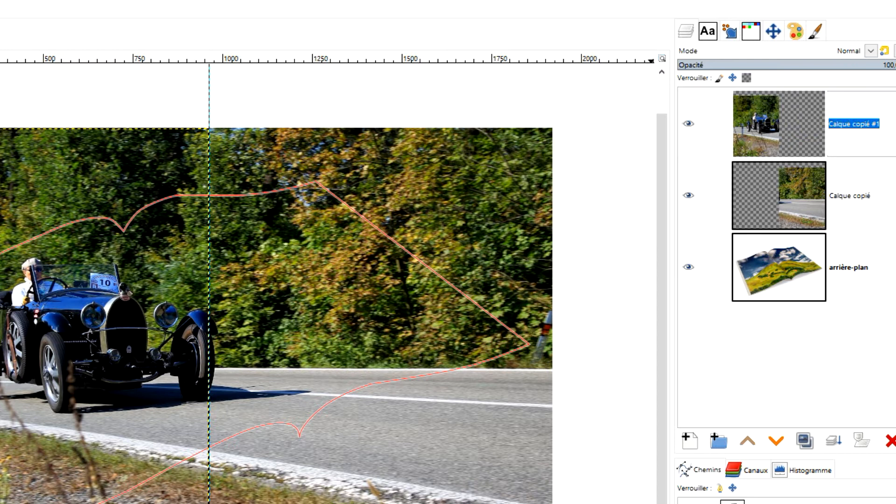
text(page ga)
text(uche)
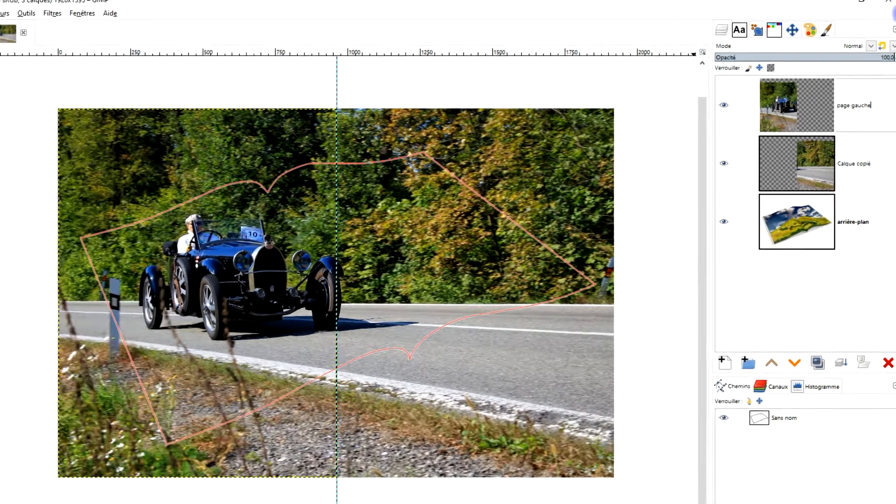
key(Return)
click(828, 140)
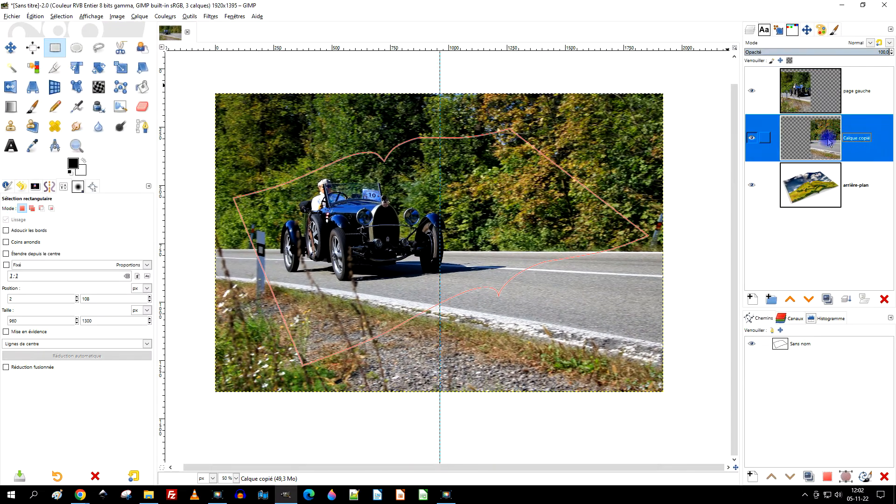
double_click(858, 138)
text(page droite)
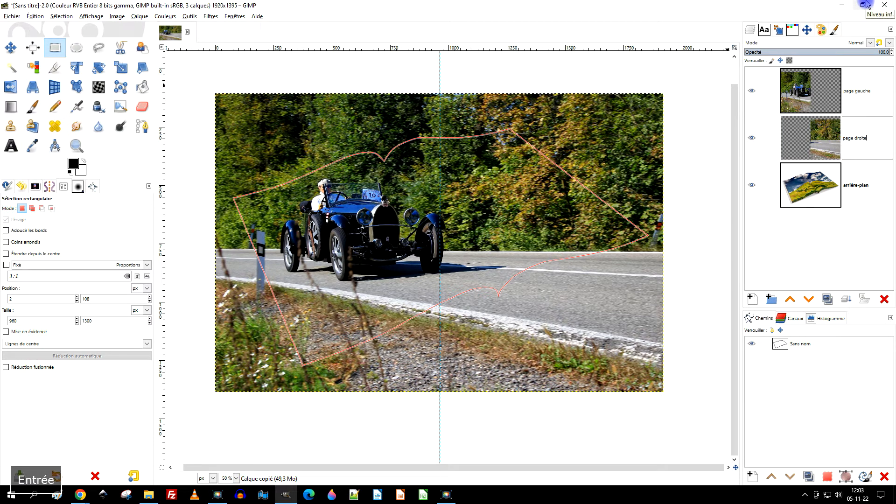
- Hide the "page gauche" layer and select the photo's right half on "page droite" with a rectangle of about 1076 × 1482 px
click(812, 142)
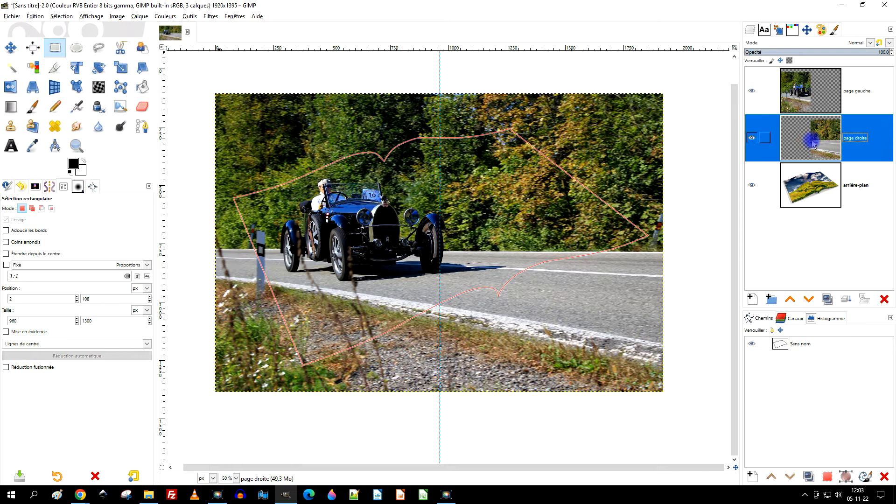
click(753, 91)
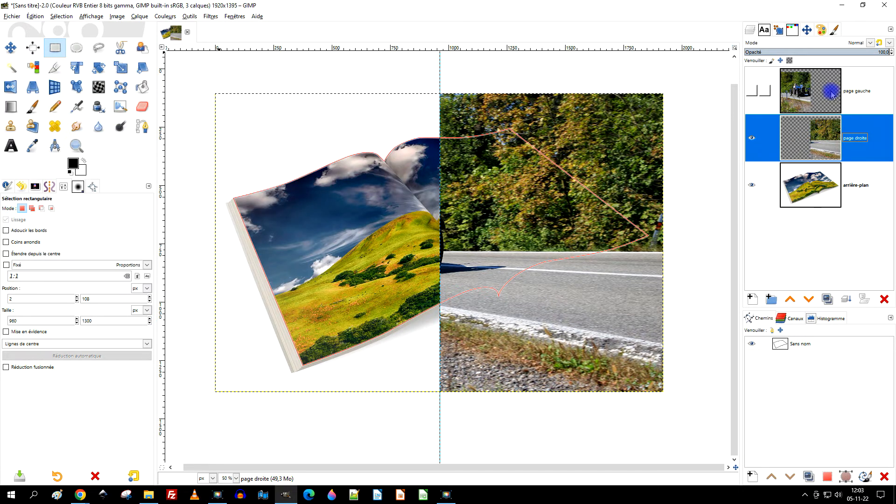
drag(439, 76, 691, 422)
mouse_move(445, 231)
mouse_down()
mouse_move(510, 231)
mouse_move(431, 232)
mouse_move(451, 233)
mouse_up()
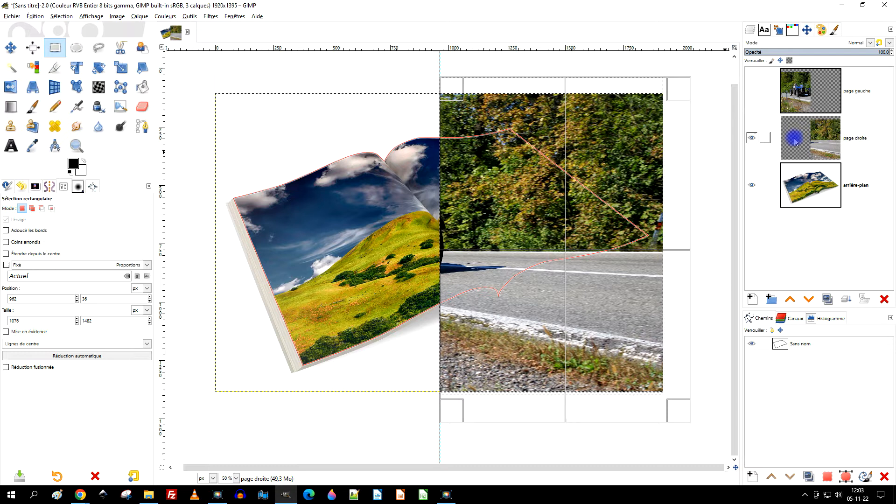
- Cut the selected right half from "page droite" and paste it as a new layer
key(ctrl+x)
key(ctrl+v)
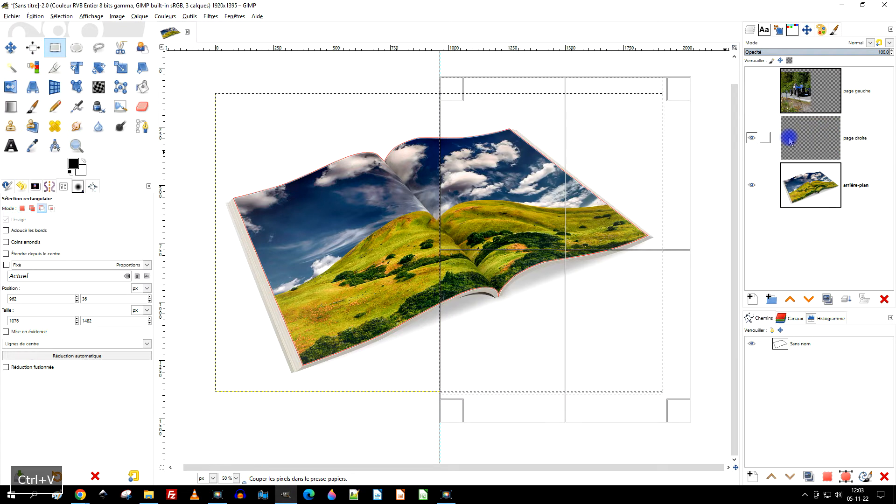
click(766, 299)
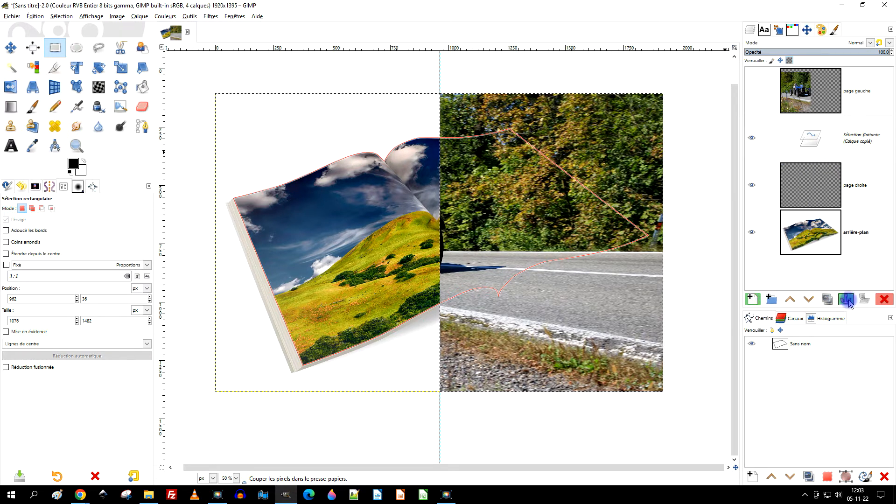
click(802, 228)
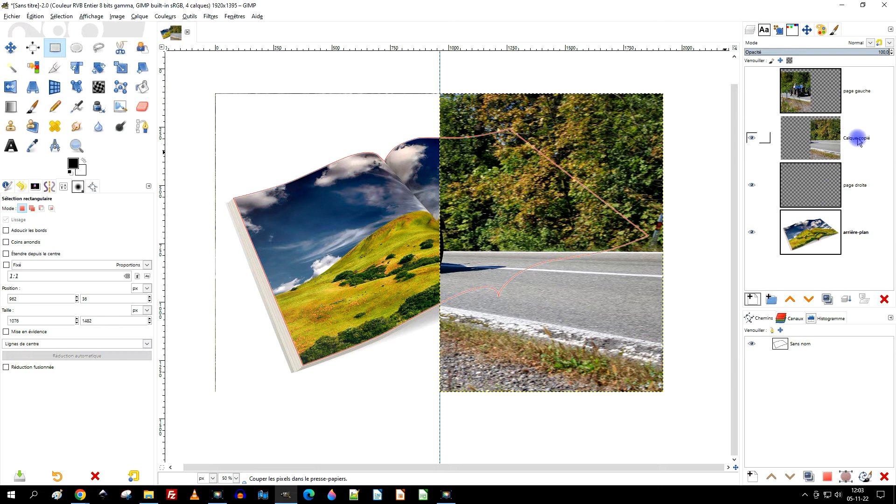
- Delete the emptied "page droite" layer, keeping the pasted right-half layer
click(807, 188)
key(Delete)
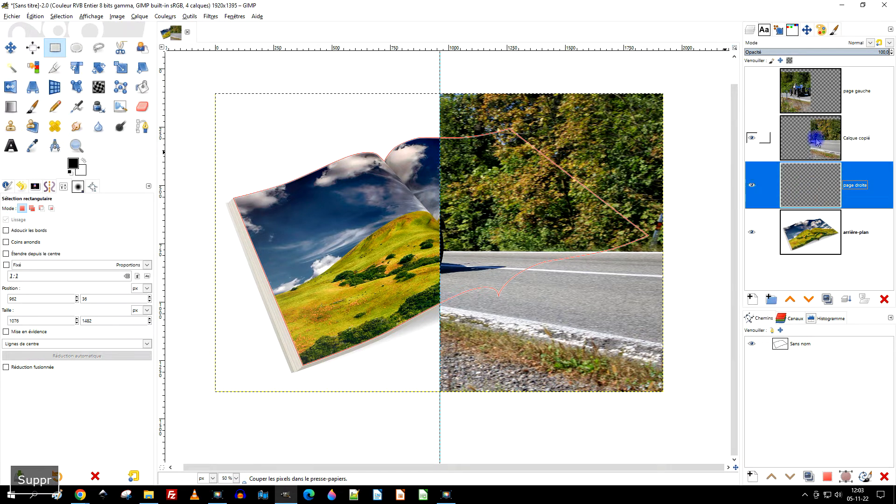
click(815, 138)
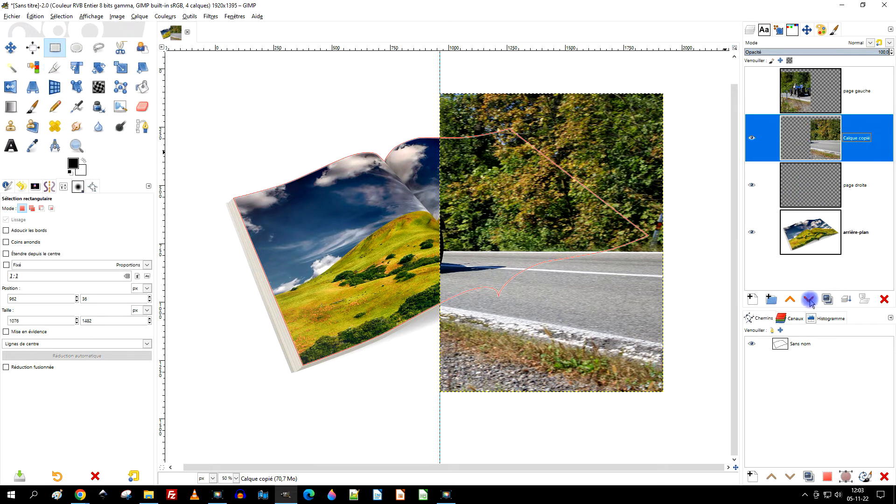
click(852, 194)
click(884, 299)
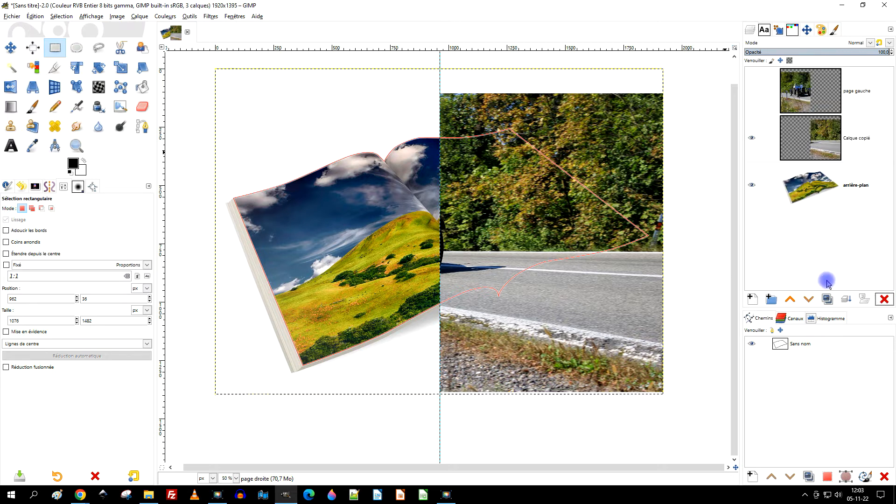
click(816, 138)
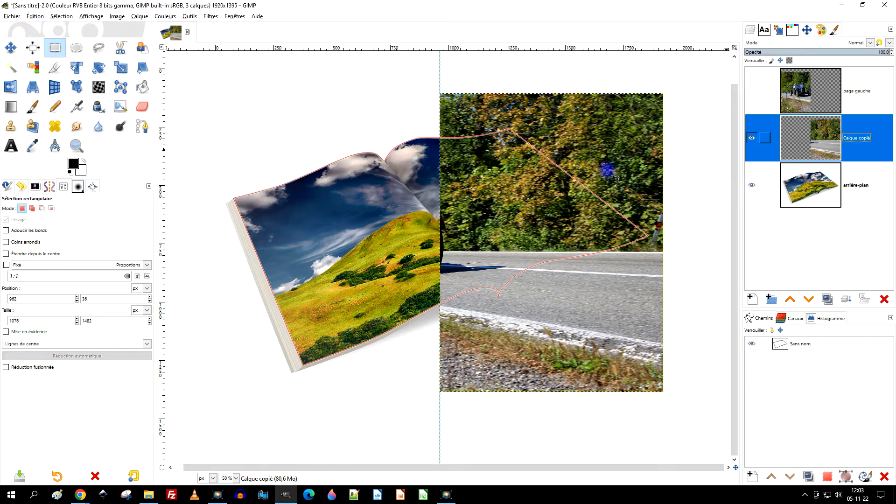
- Make the "page gauche" layer active and visible, and hide the pasted right-half layer
click(819, 97)
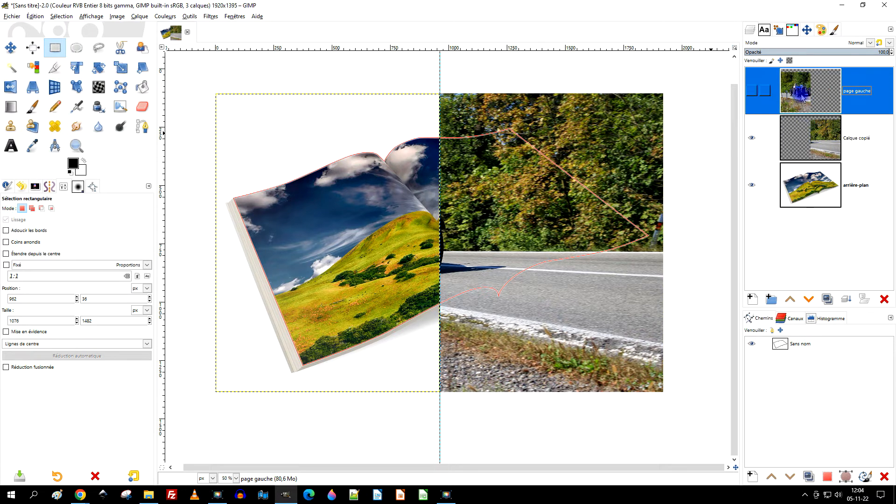
click(760, 95)
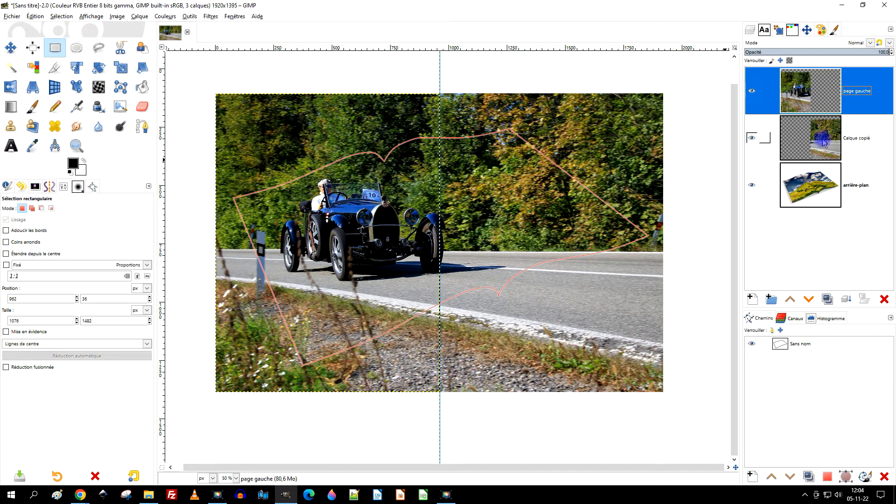
click(752, 138)
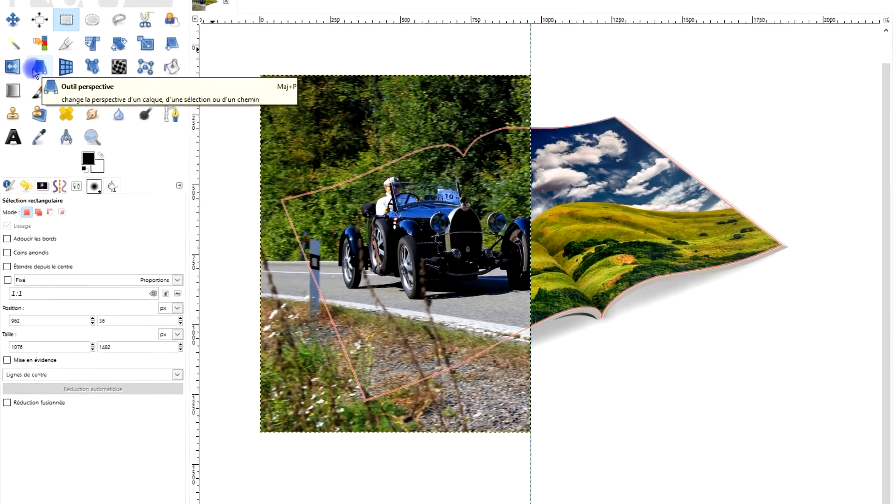
- Start a Perspective transform on "page gauche" and place its four corners roughly on the corners of the magazine's left page
click(35, 68)
click(284, 87)
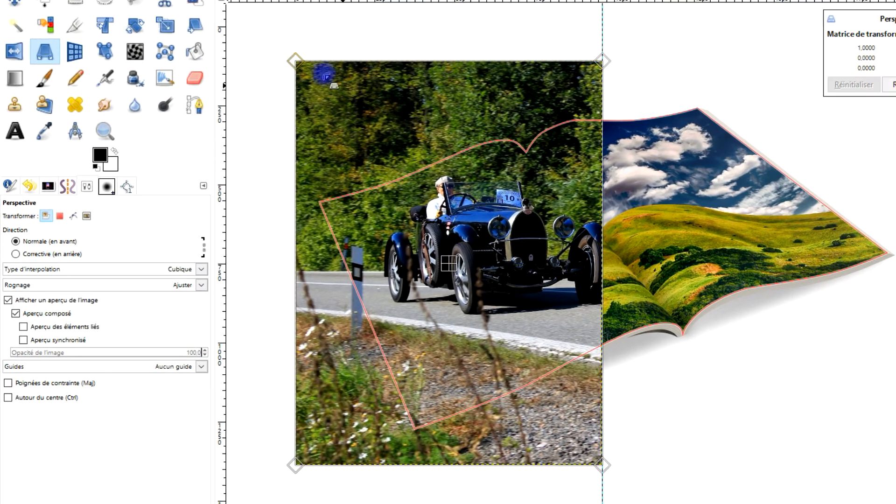
drag(294, 61, 318, 204)
drag(602, 61, 526, 130)
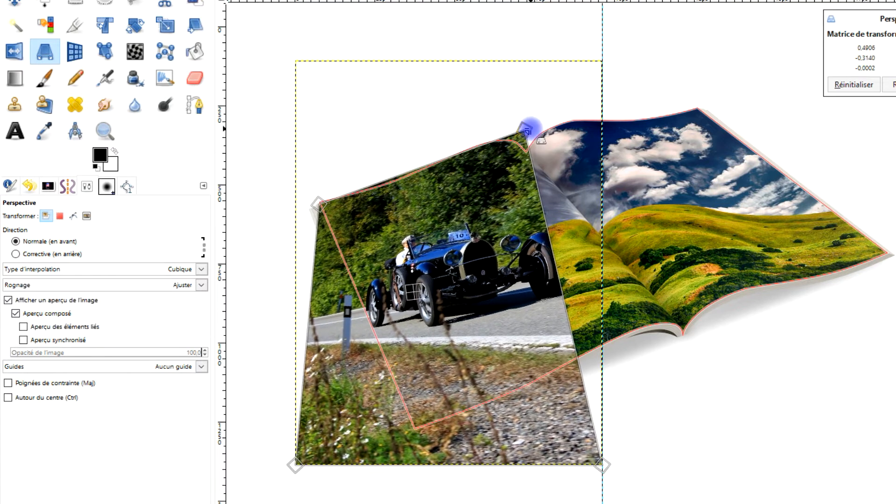
drag(611, 464, 682, 334)
drag(295, 466, 453, 423)
- Check the lower outer corner of the perspective preview and fit its upper outer corner exactly to the left page's outline path
scroll(402, 429, up, 2)
scroll(402, 430, up, 2)
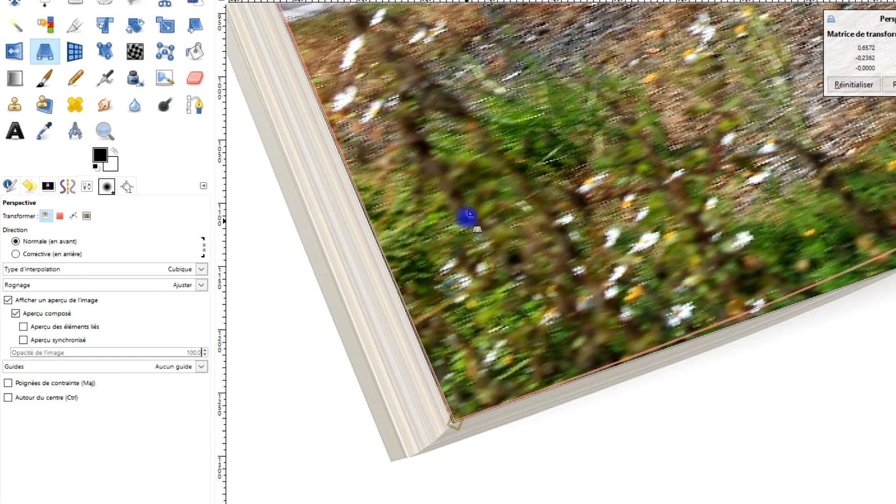
scroll(465, 220, down, 2)
drag(510, 188, 650, 374)
scroll(560, 277, up, 2)
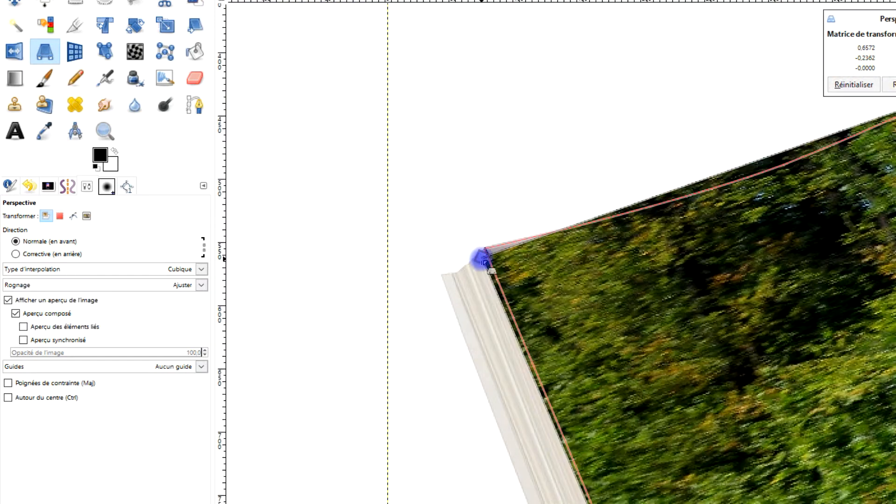
drag(481, 257, 485, 248)
drag(432, 240, 430, 242)
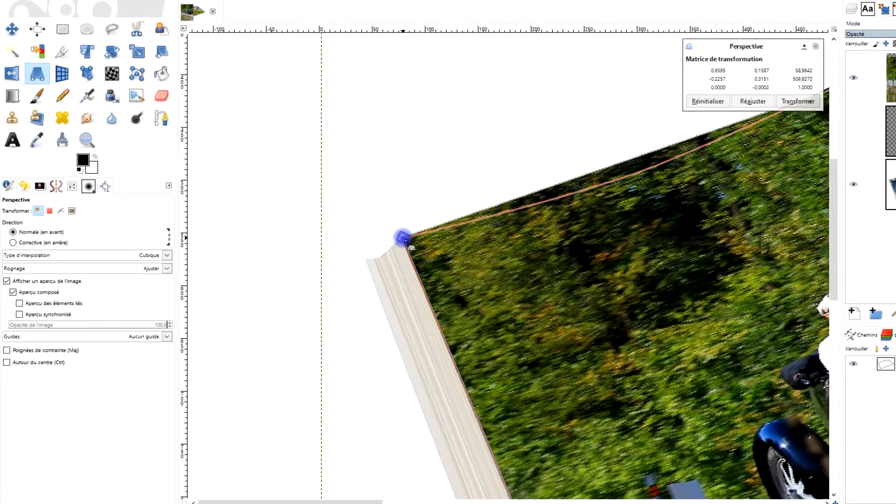
- Adjust the two spine-side corners of the perspective preview so the photo's inner edge follows the magazine's fold
scroll(512, 279, down, 3)
drag(612, 299, 392, 332)
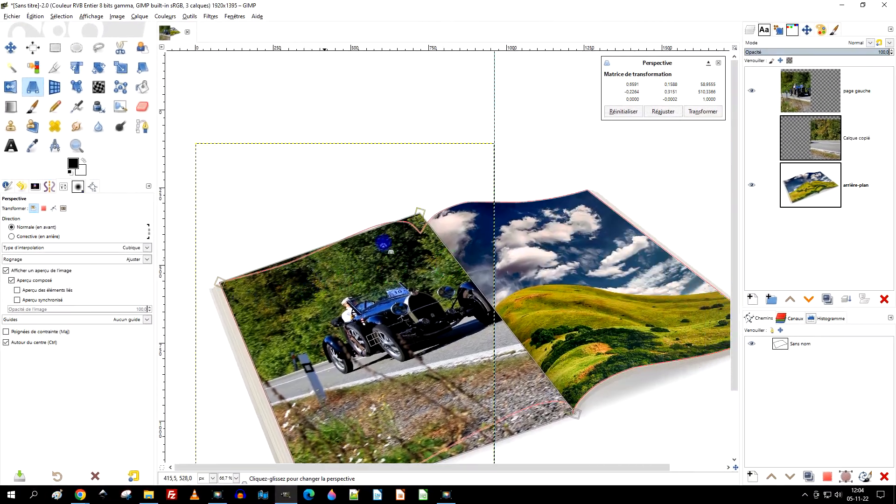
scroll(383, 242, up, 3)
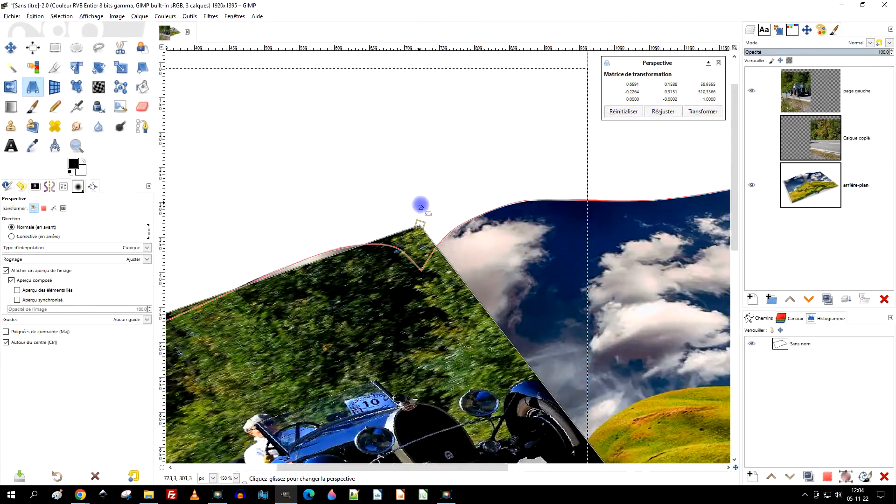
drag(419, 230, 396, 230)
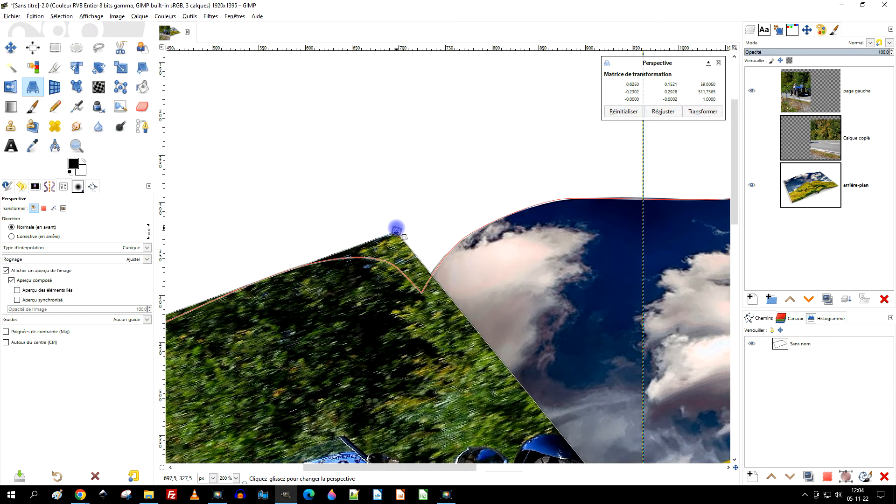
scroll(404, 244, down, 2)
drag(421, 367, 450, 185)
drag(612, 350, 478, 360)
scroll(491, 343, up, 1)
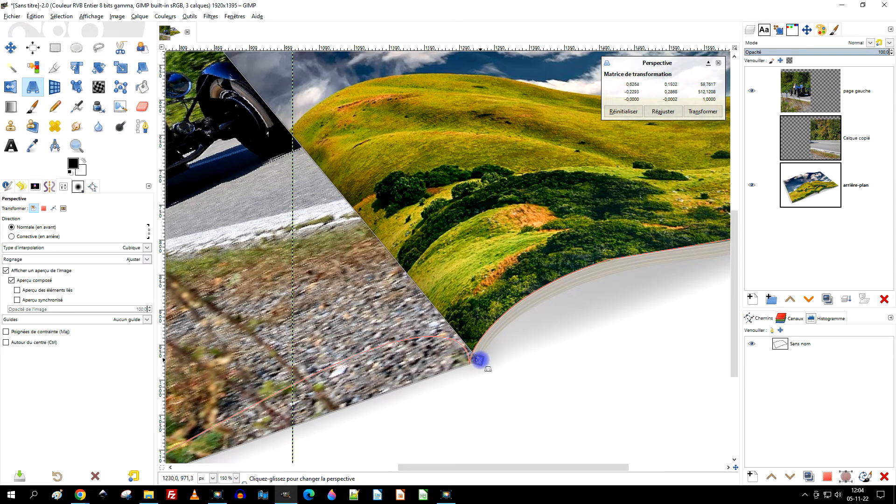
scroll(479, 360, down, 3)
- Fine-tune the lower spine corner of the photo's left half and apply the perspective transformation
scroll(492, 368, up, 2)
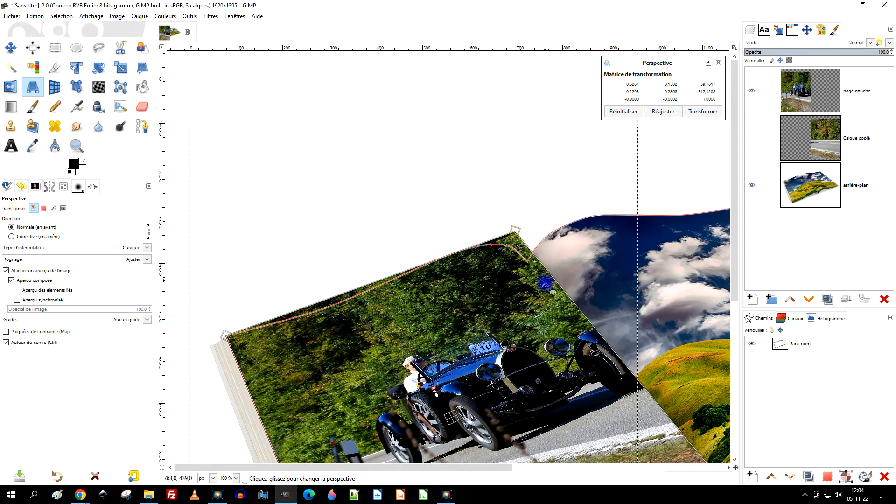
scroll(545, 282, down, 3)
scroll(530, 366, up, 3)
drag(550, 338, 562, 344)
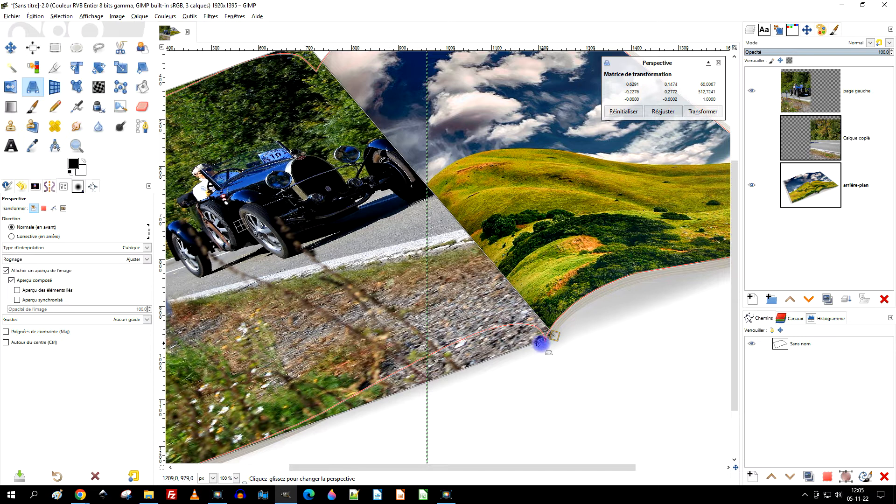
drag(451, 401, 563, 312)
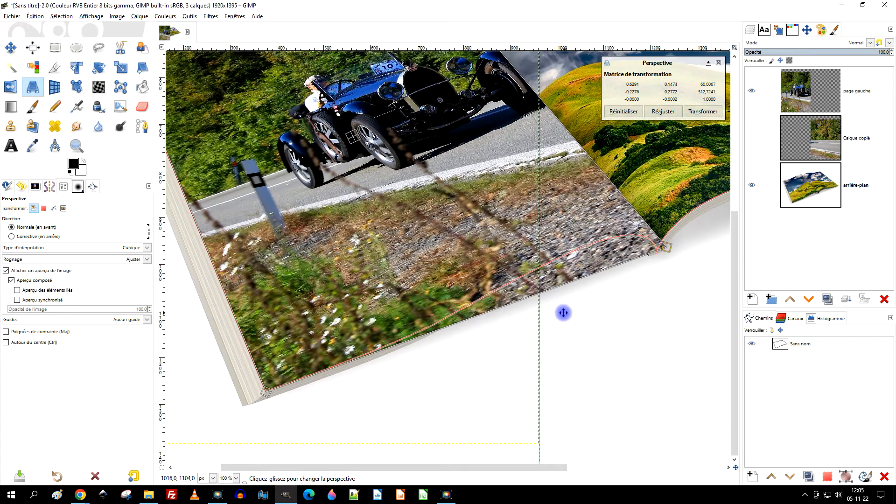
drag(523, 174, 542, 256)
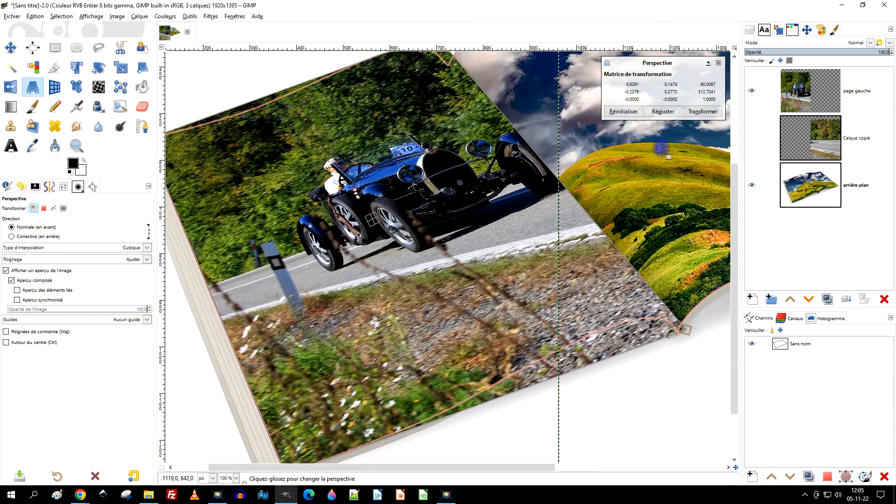
click(702, 112)
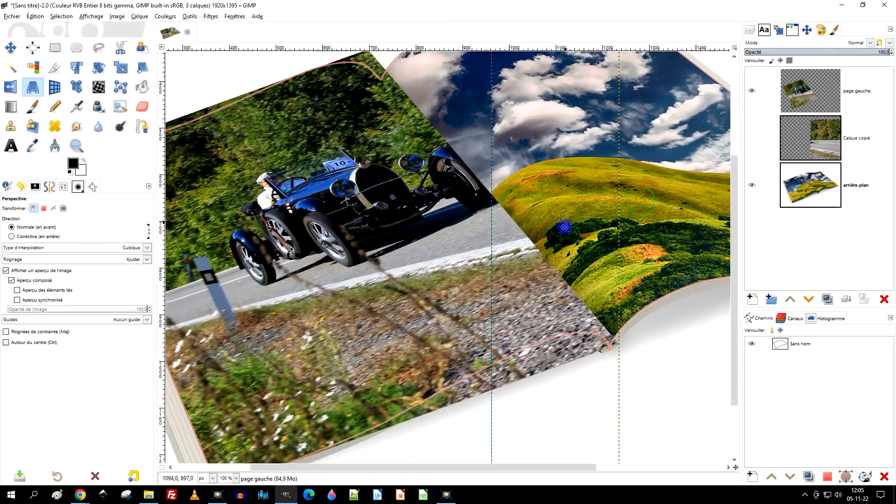
- Activate the Warp tool in move-pixels mode with a size of 292.38 for the "page gauche" layer
drag(661, 196, 656, 206)
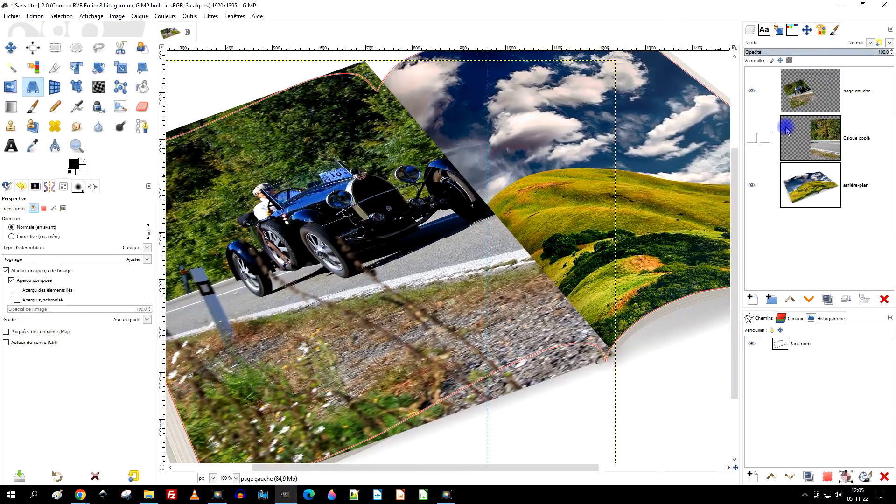
drag(429, 140, 570, 169)
scroll(548, 147, down, 2)
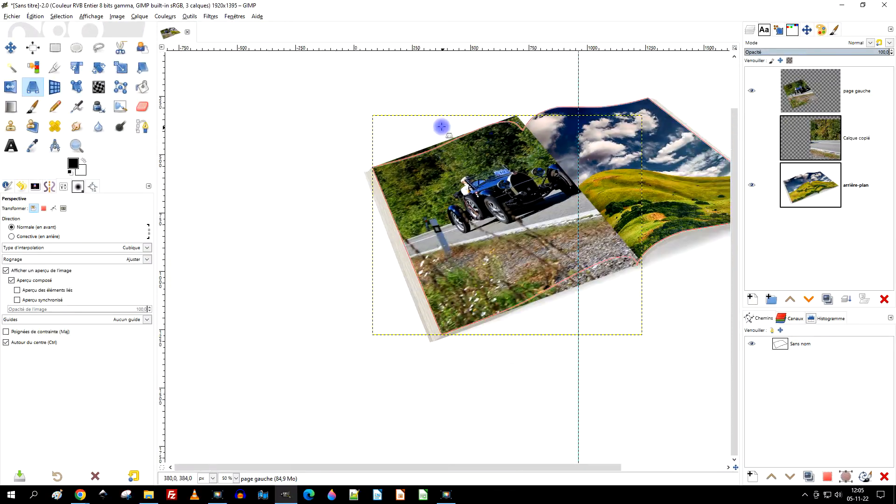
scroll(384, 130, up, 2)
drag(512, 181, 448, 205)
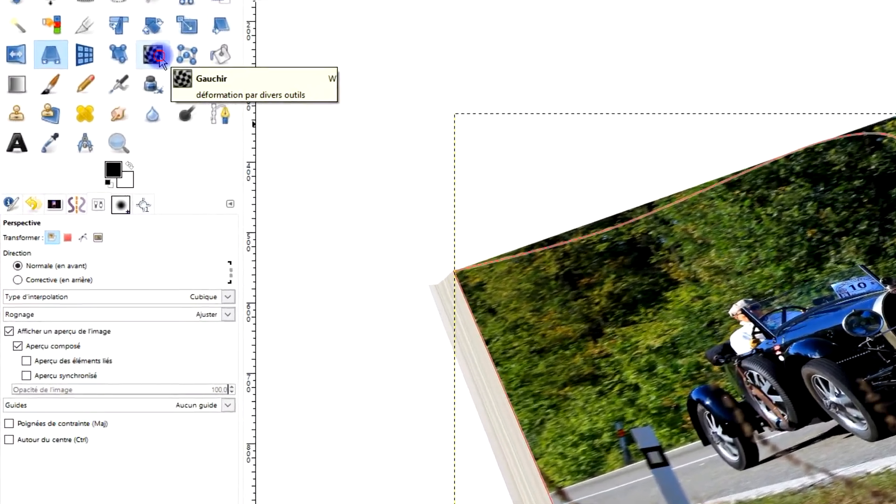
click(103, 95)
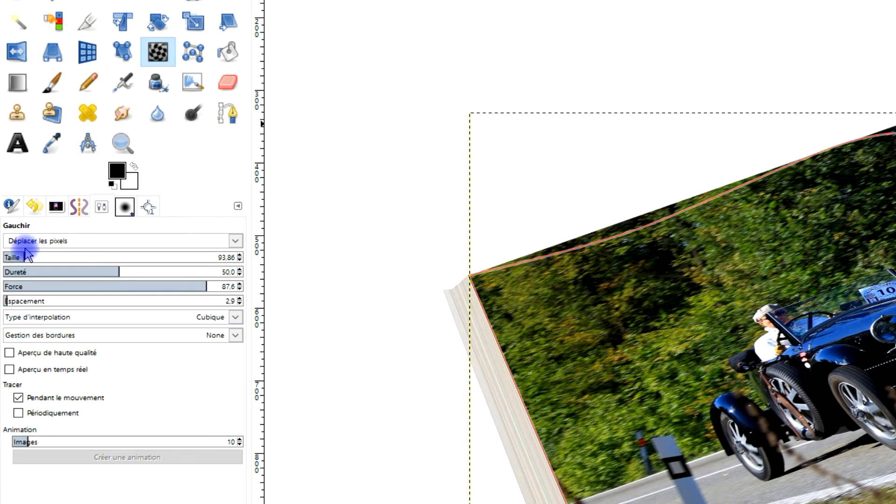
click(45, 256)
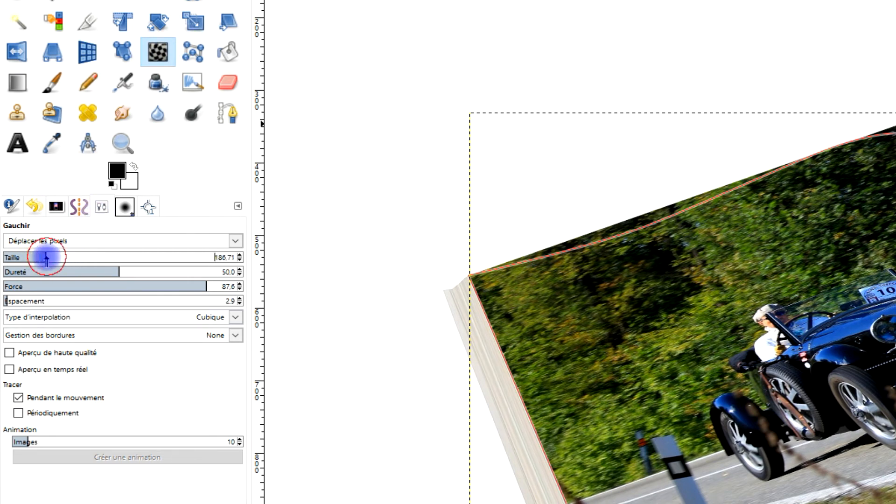
click(71, 256)
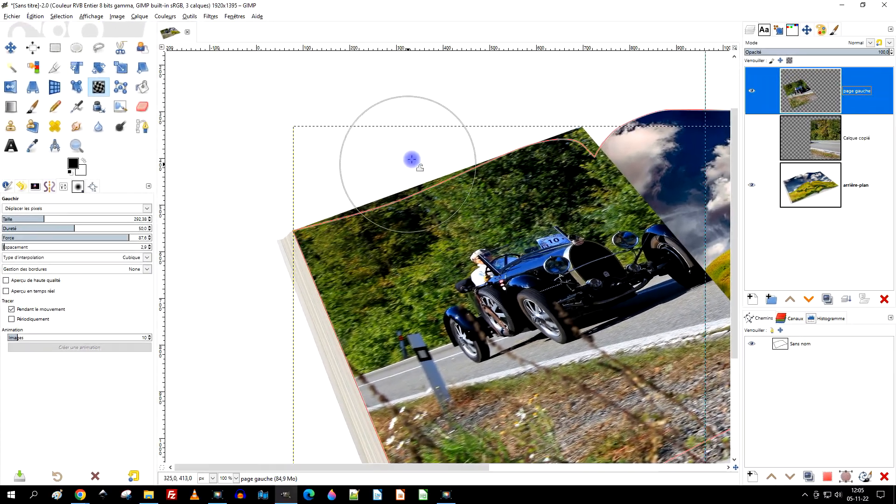
- Undo the trial warp stroke, set the warp size to 471.68 and bend the photo's upper edge onto the outline path
mouse_move(382, 164)
mouse_down()
mouse_move(390, 179)
mouse_move(400, 160)
mouse_up()
key(ctrl+z)
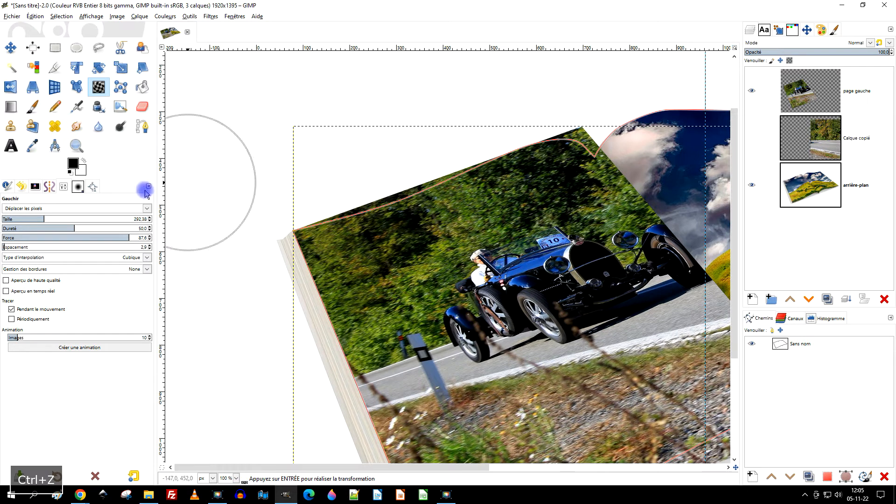
drag(70, 218, 119, 221)
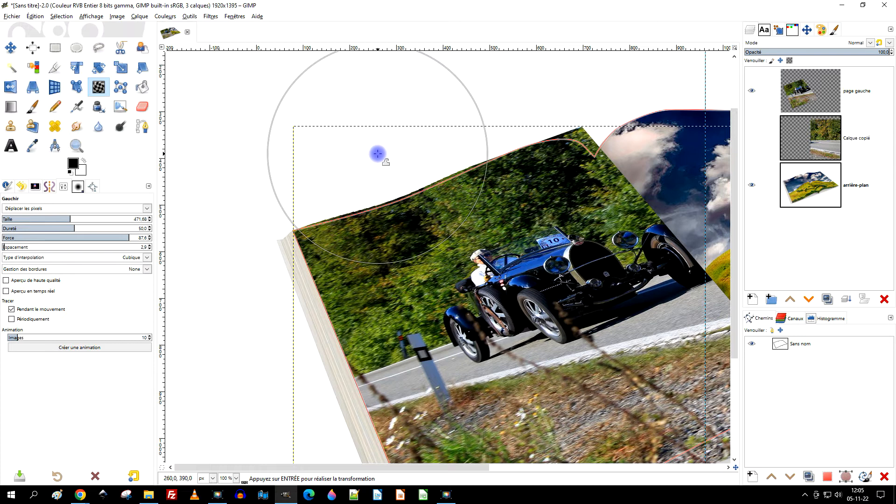
drag(395, 147, 400, 153)
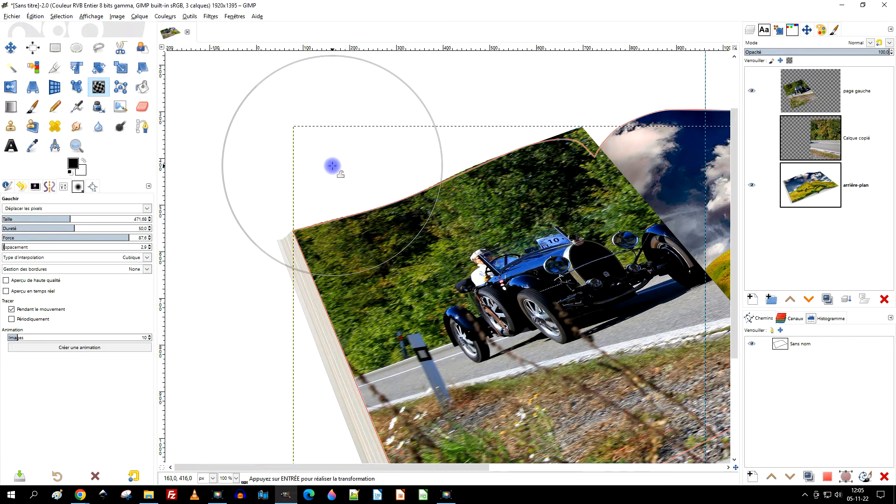
drag(529, 157, 425, 194)
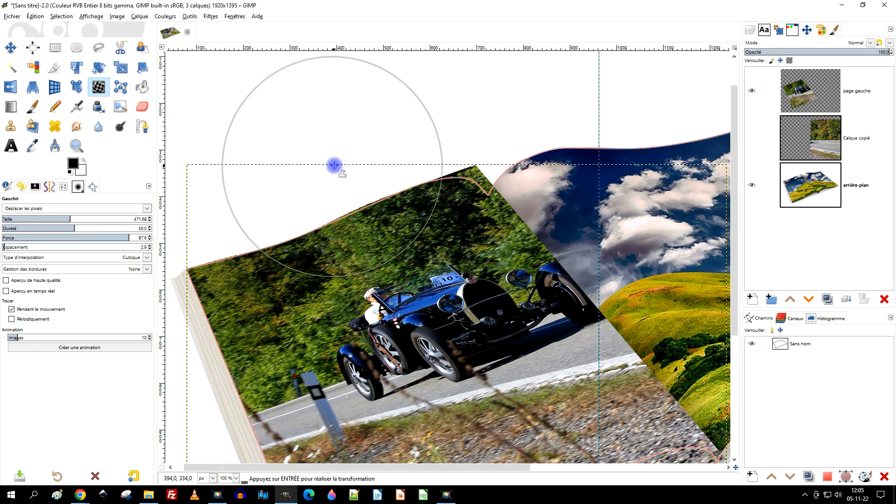
- Reduce the warp size to 180.31 and push the photo's upper edge near the spine down onto the curved outline
scroll(509, 159, up, 3)
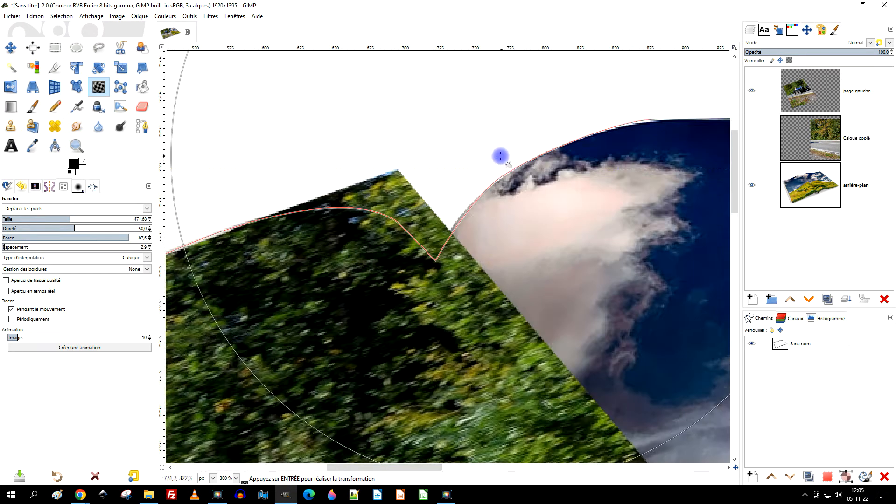
drag(418, 149, 414, 205)
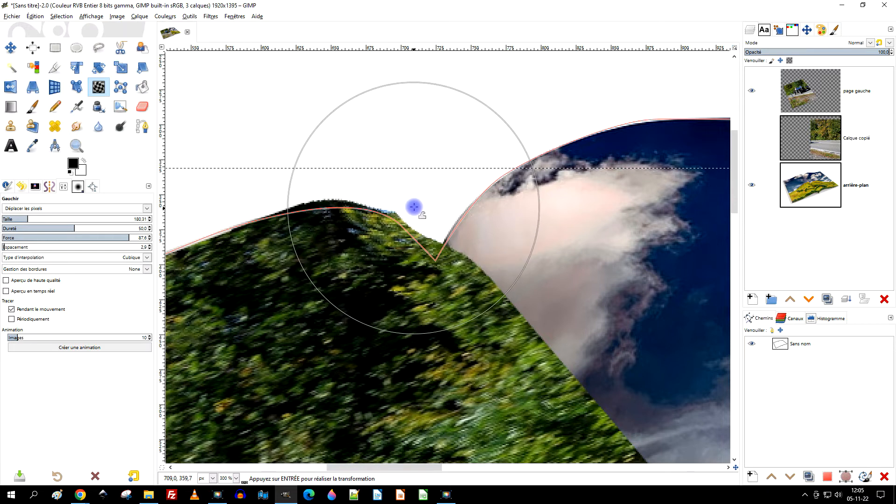
mouse_move(337, 154)
mouse_down()
mouse_move(290, 123)
mouse_move(308, 153)
mouse_up()
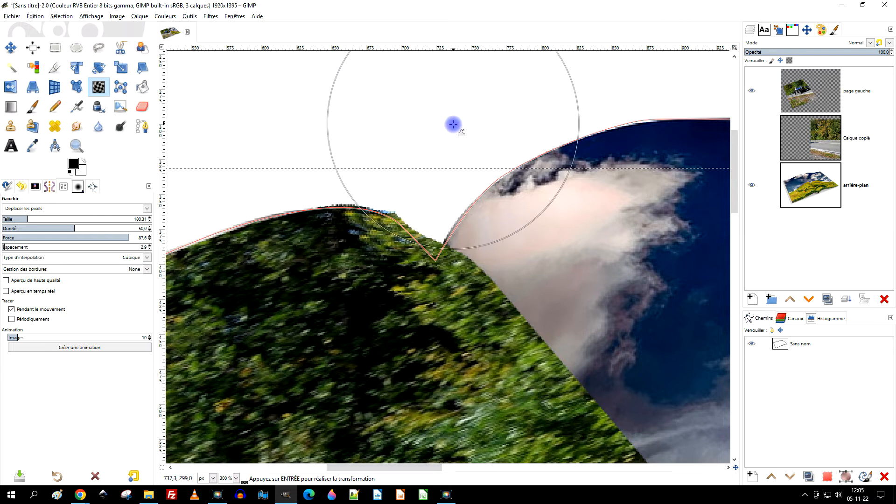
scroll(480, 173, down, 2)
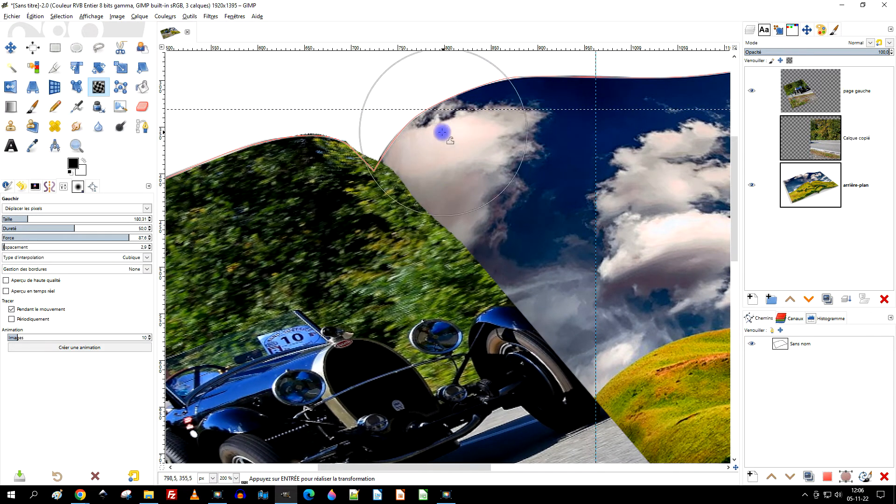
scroll(532, 193, down, 2)
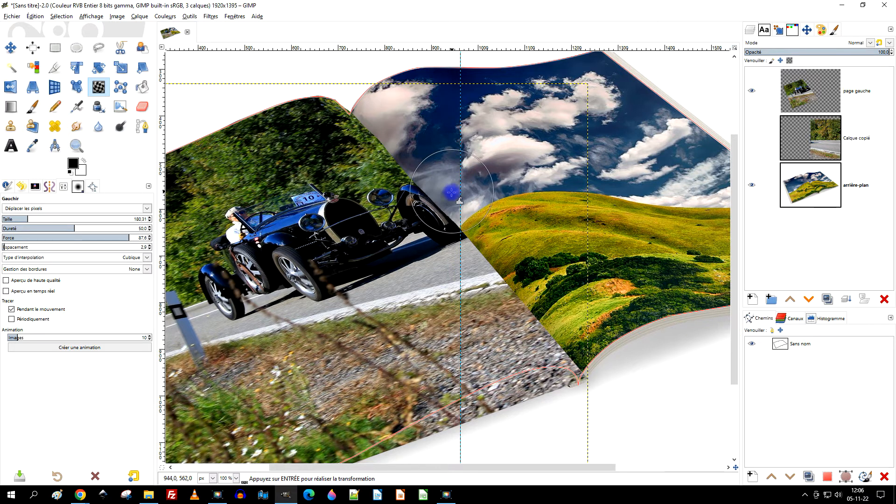
- Set the warp size to 359.62 and push the left photo's lower edge up onto the outline path
drag(559, 212, 505, 134)
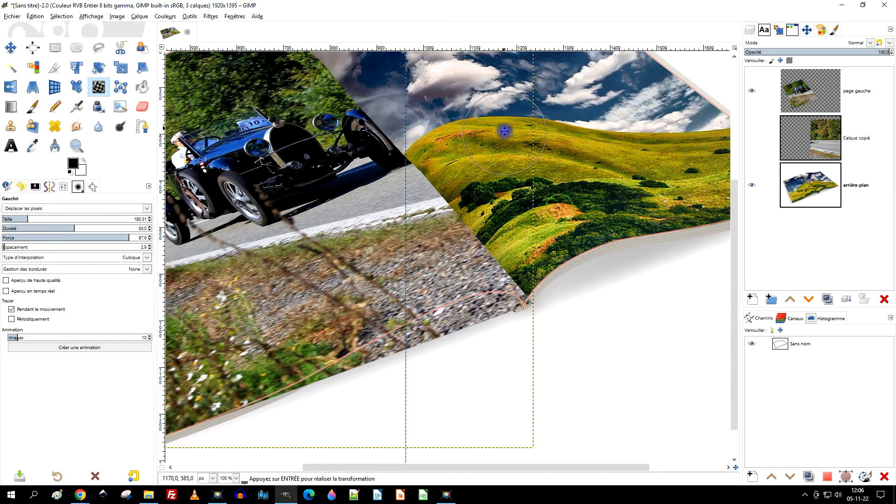
drag(509, 344, 592, 219)
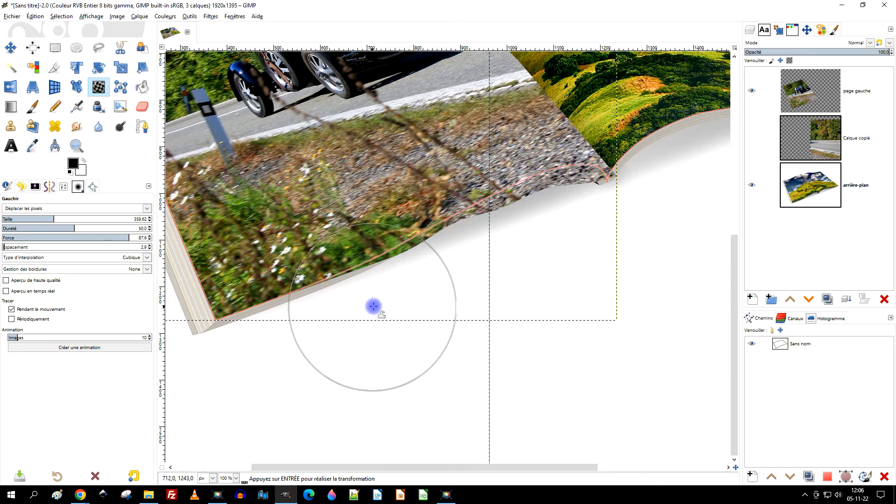
mouse_move(397, 290)
mouse_down()
mouse_move(395, 280)
mouse_move(454, 264)
mouse_move(455, 254)
mouse_move(538, 239)
mouse_move(536, 210)
mouse_move(498, 240)
mouse_move(497, 229)
mouse_up()
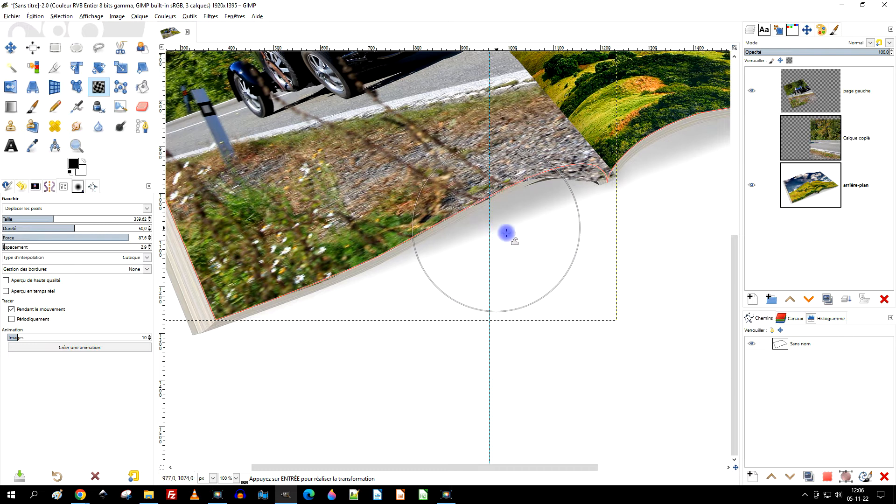
- Push the lower edge near the spine onto the curved outline and reduce the warp size to 188.91 for the spine corner
scroll(578, 205, up, 2)
drag(576, 251, 575, 200)
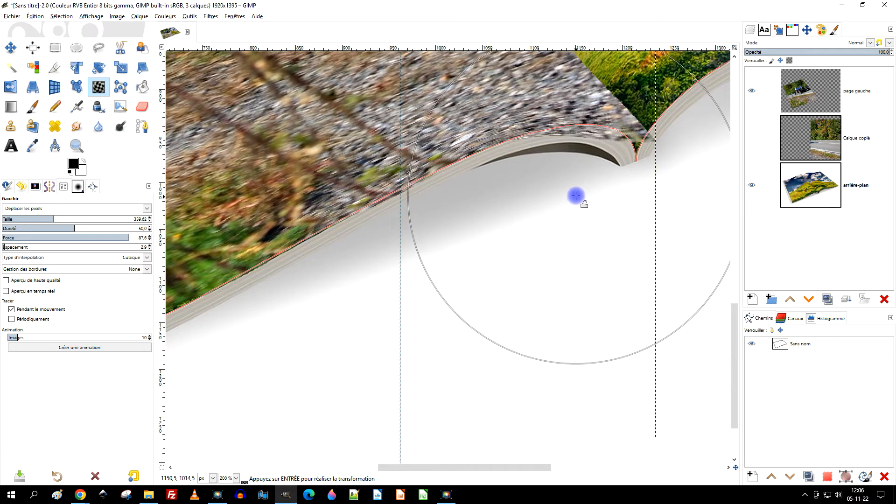
drag(617, 163, 545, 266)
mouse_move(598, 171)
mouse_down()
mouse_move(582, 197)
mouse_move(600, 208)
mouse_move(597, 240)
mouse_up()
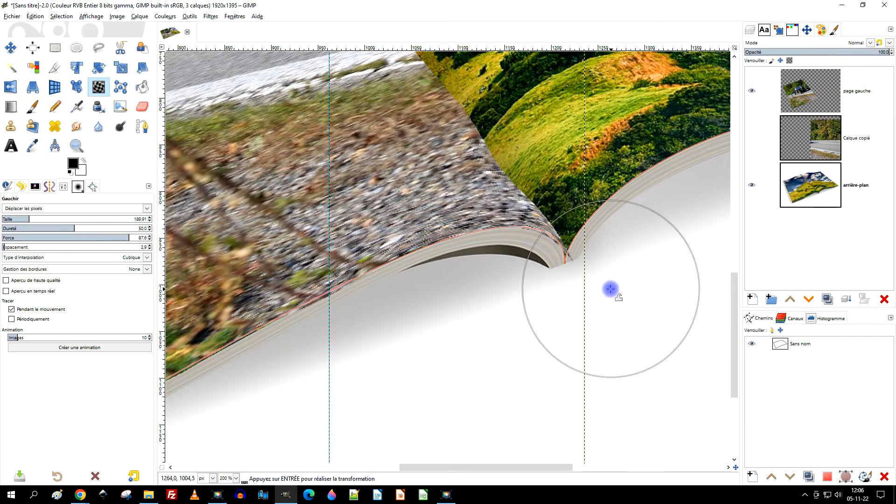
- Examine the left page's warped photo along the spine and around the whole outline
scroll(584, 153, up, 5)
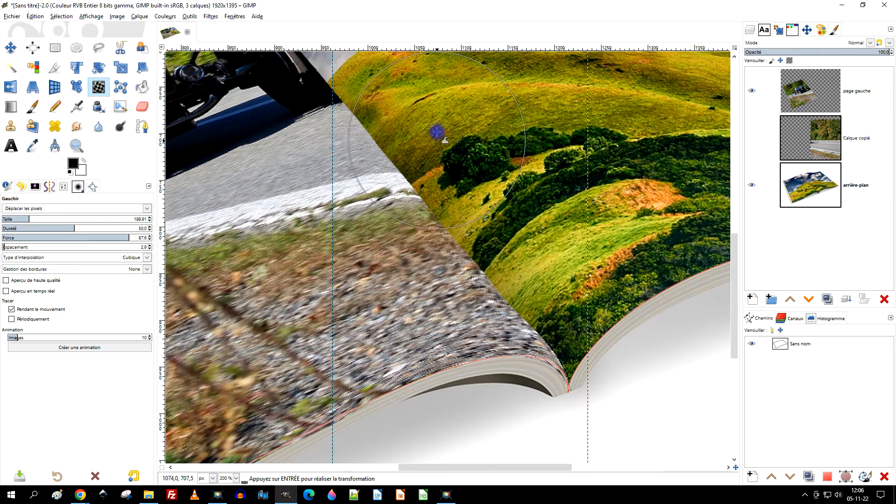
scroll(486, 215, up, 5)
scroll(485, 214, left, 2)
mouse_move(490, 262)
mouse_down()
mouse_move(474, 212)
mouse_move(459, 233)
mouse_move(443, 180)
mouse_move(421, 203)
mouse_move(406, 146)
mouse_move(393, 174)
mouse_move(386, 114)
mouse_move(369, 139)
mouse_move(344, 75)
mouse_up()
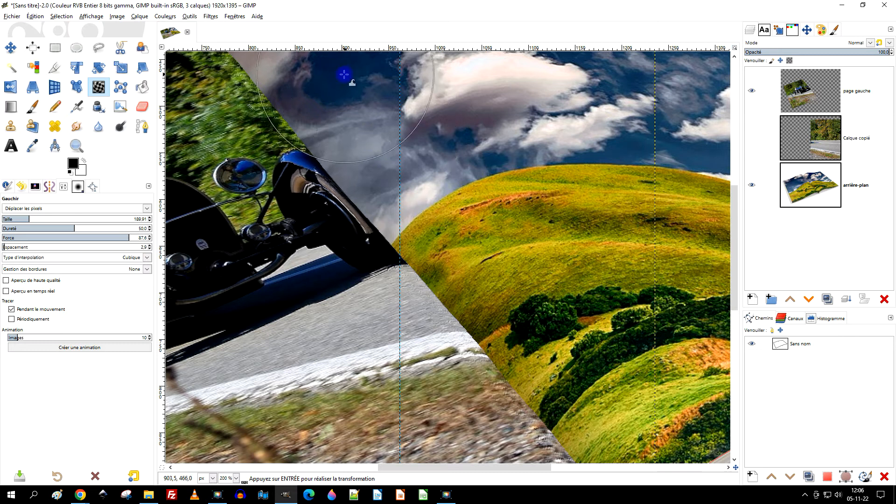
drag(415, 114, 493, 242)
mouse_move(374, 164)
mouse_down()
mouse_move(356, 148)
mouse_move(349, 144)
mouse_move(339, 157)
mouse_move(334, 128)
mouse_move(317, 135)
mouse_move(298, 77)
mouse_up()
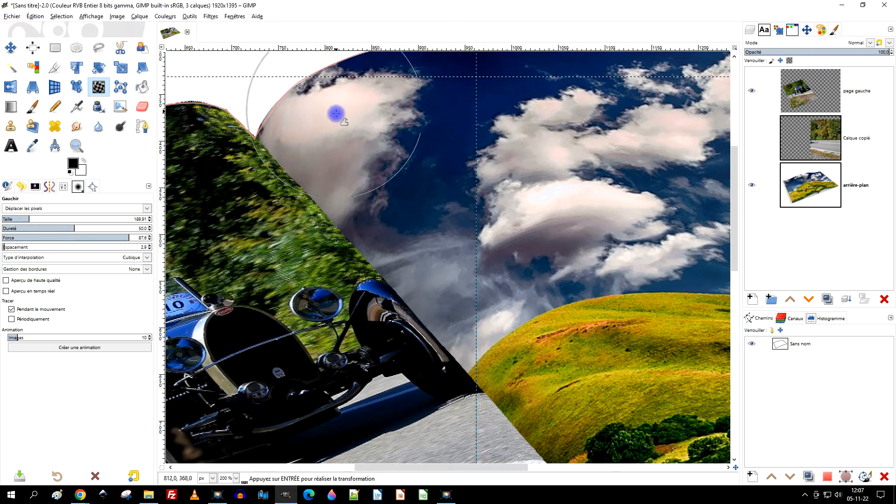
scroll(491, 247, down, 2)
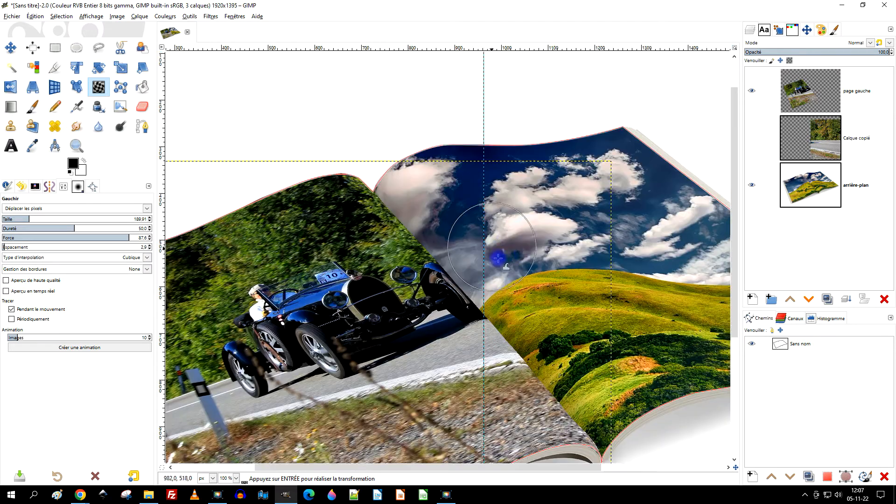
drag(497, 258, 547, 98)
drag(622, 266, 562, 260)
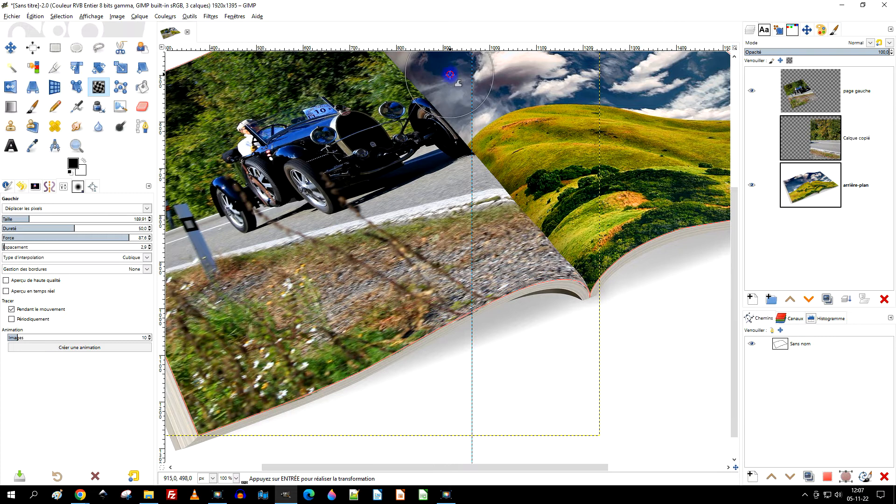
drag(499, 110, 568, 264)
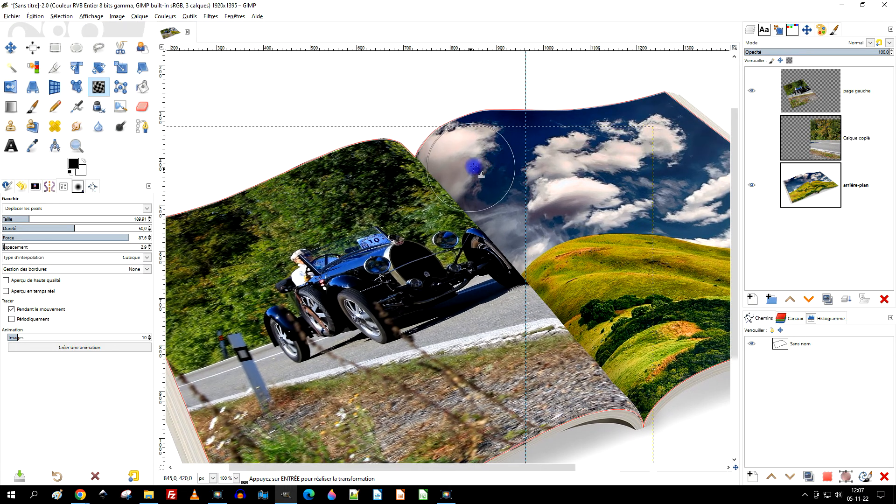
scroll(473, 167, down, 1)
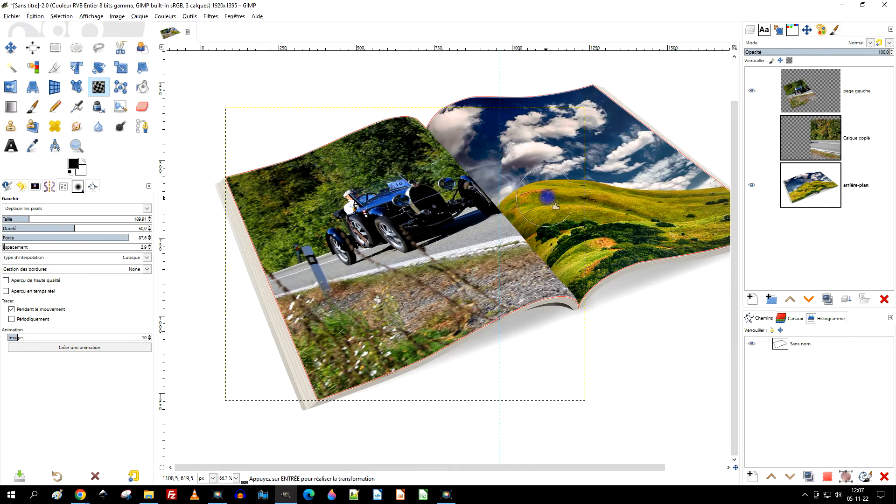
drag(547, 198, 489, 244)
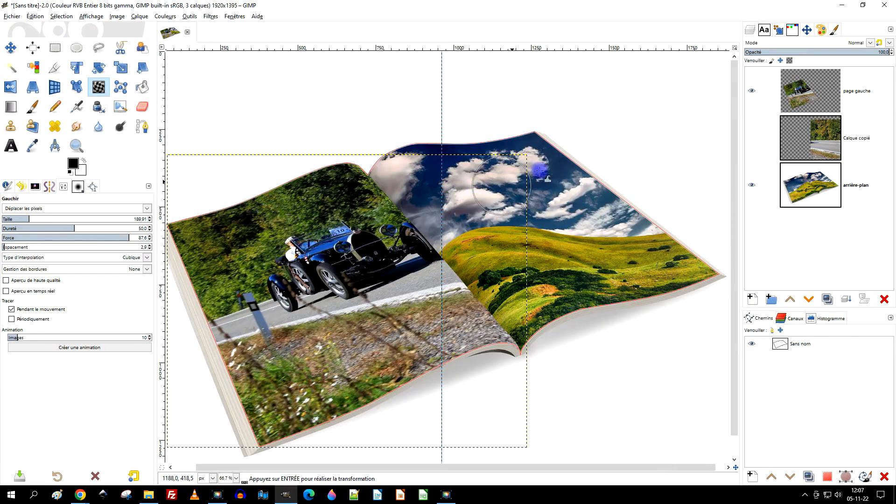
- Rename the "Calque copié" layer to "page droite" and make it visible
click(865, 140)
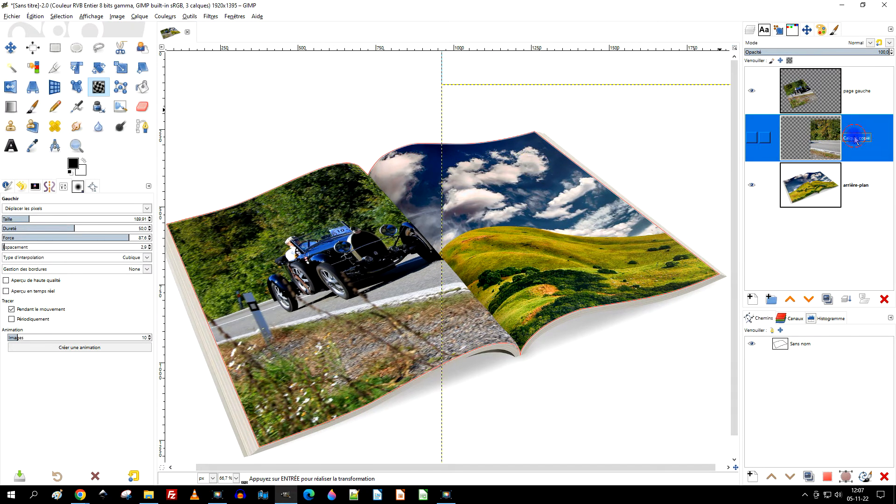
double_click(856, 138)
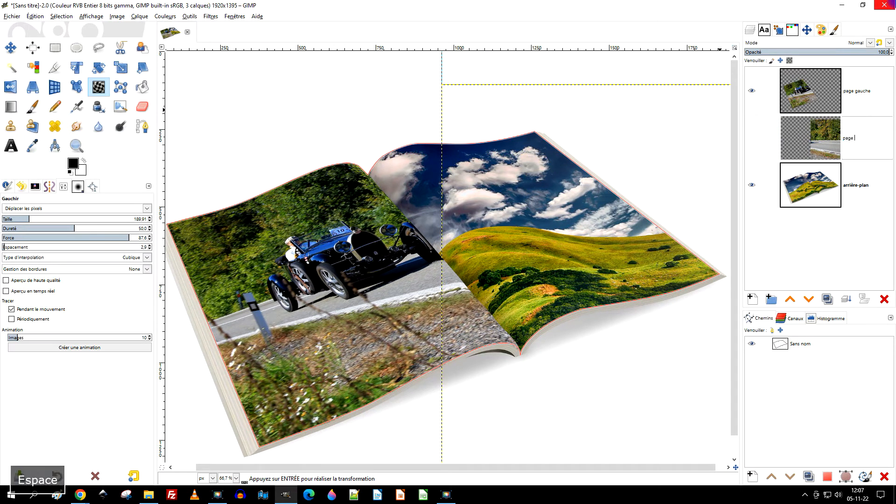
key(Return)
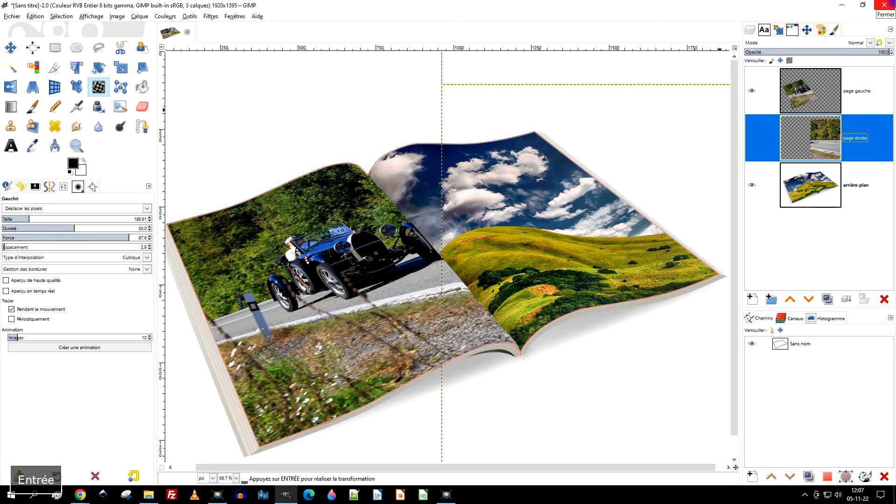
click(778, 135)
click(752, 140)
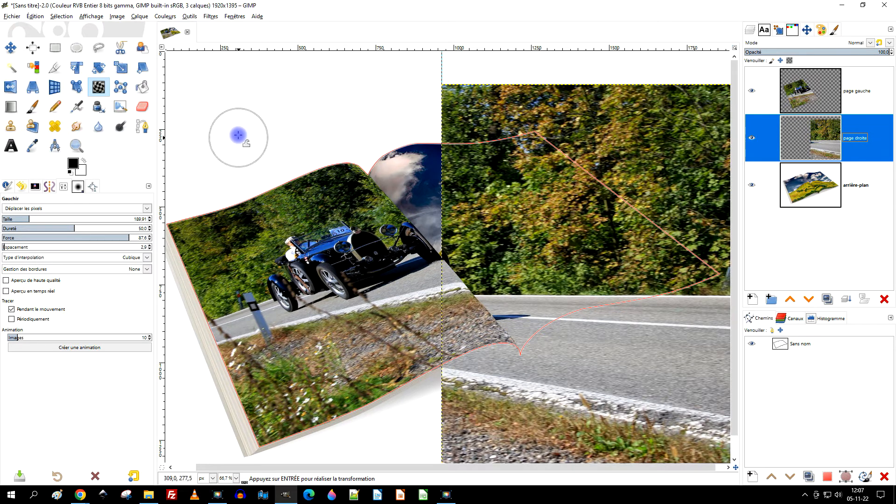
- Leave the Warp tool and start a Perspective transformation on the "page droite" layer
click(55, 48)
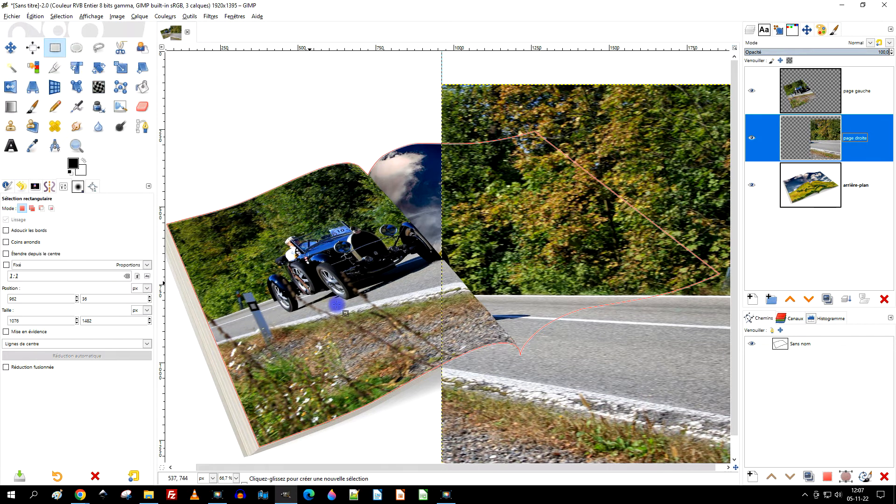
drag(528, 264, 471, 248)
scroll(489, 201, down, 1)
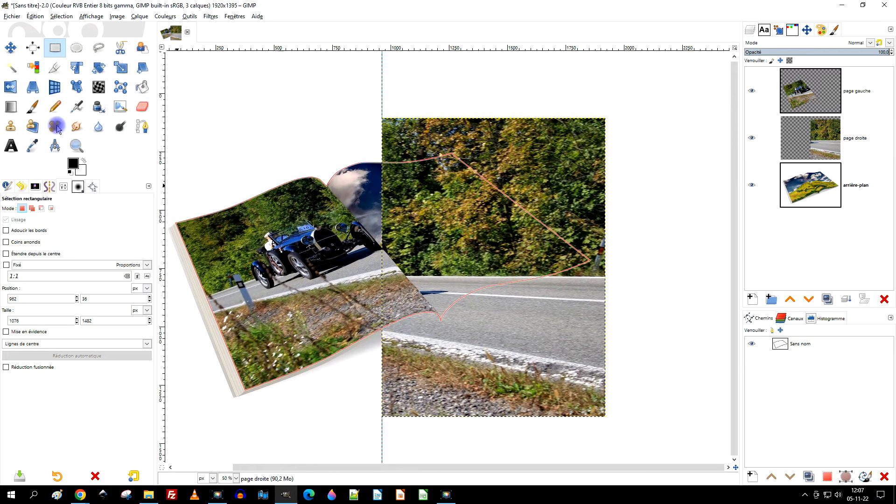
click(33, 88)
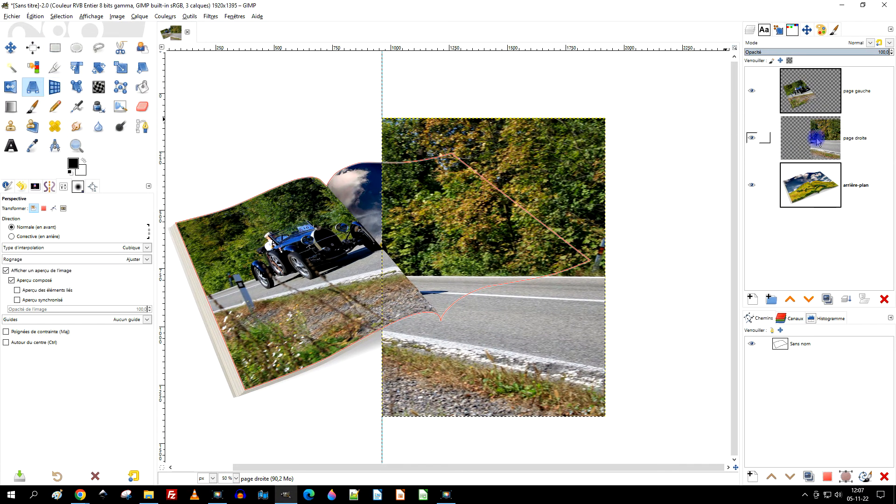
click(851, 139)
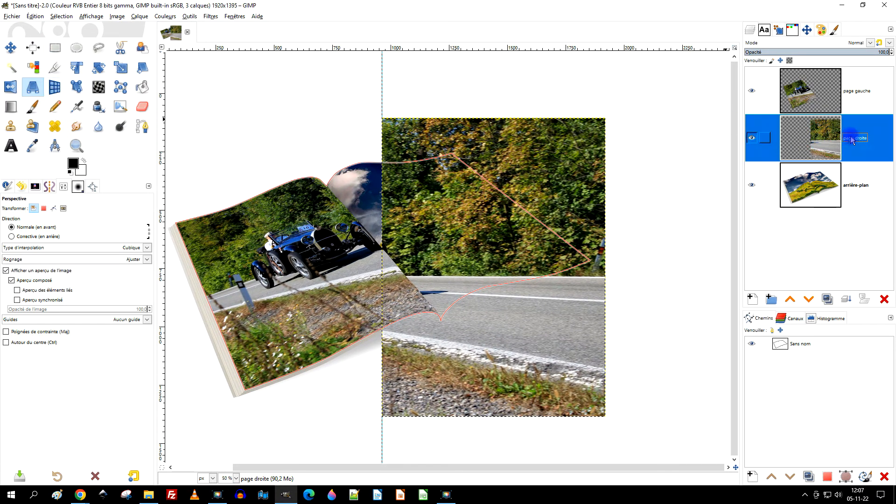
click(497, 141)
- Place the right photo's two upper corners on the upper spine and upper outer corners of the right page
drag(379, 118, 330, 183)
scroll(383, 155, up, 1)
drag(513, 170, 430, 276)
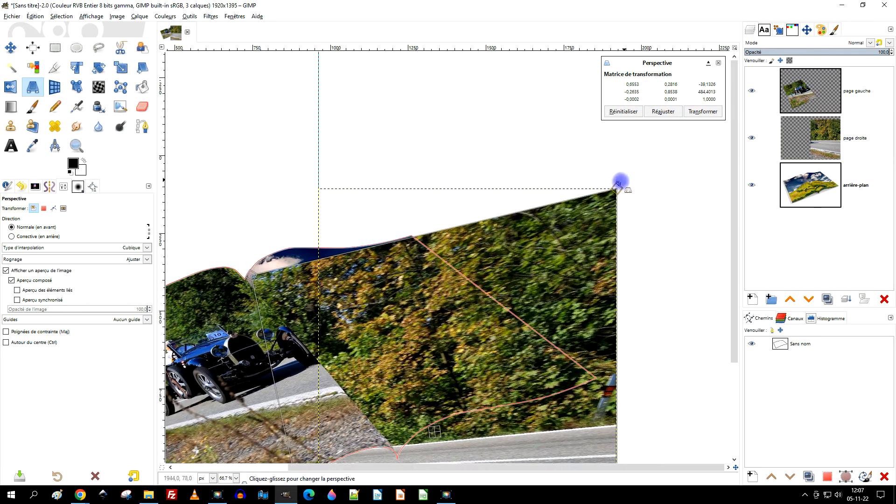
drag(615, 190, 413, 237)
- Place the right photo's lower outer corner exactly on the right page's outer tip
drag(575, 319, 489, 109)
drag(525, 376, 505, 170)
scroll(492, 150, up, 4)
drag(553, 256, 555, 241)
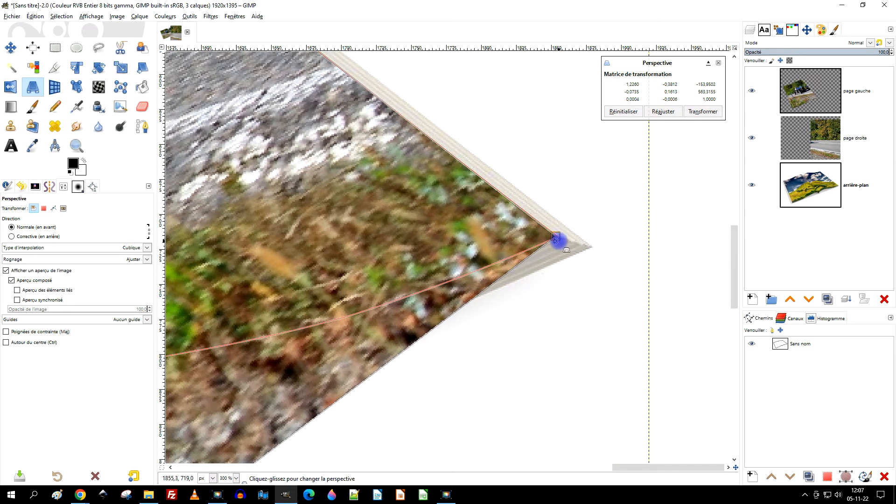
- Fine-tune the right photo's upper outer corner so its outer edge follows the outline path
drag(431, 94, 614, 342)
mouse_move(340, 118)
mouse_down()
mouse_move(614, 284)
mouse_move(623, 315)
mouse_up()
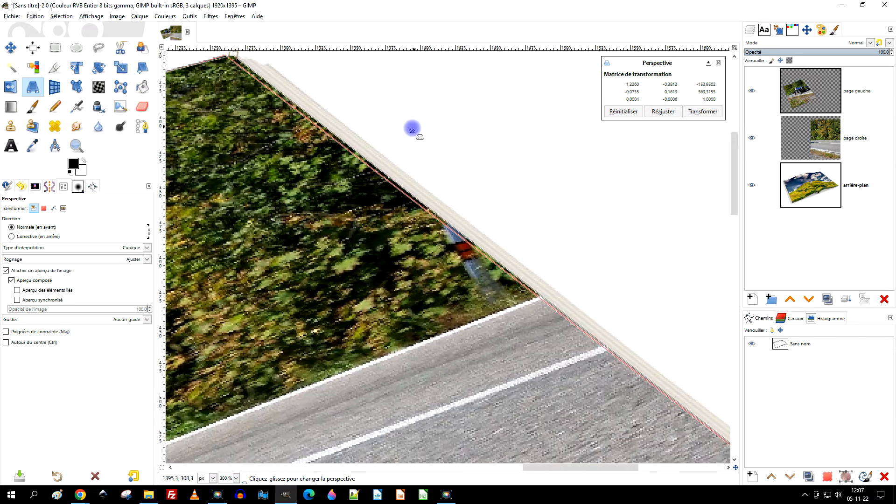
drag(412, 130, 544, 296)
drag(367, 218, 355, 218)
- Move the right photo's lower spine corner onto the bottom of the magazine's spine
scroll(378, 224, down, 6)
drag(318, 259, 367, 224)
scroll(371, 235, up, 2)
drag(448, 364, 418, 309)
drag(450, 257, 471, 262)
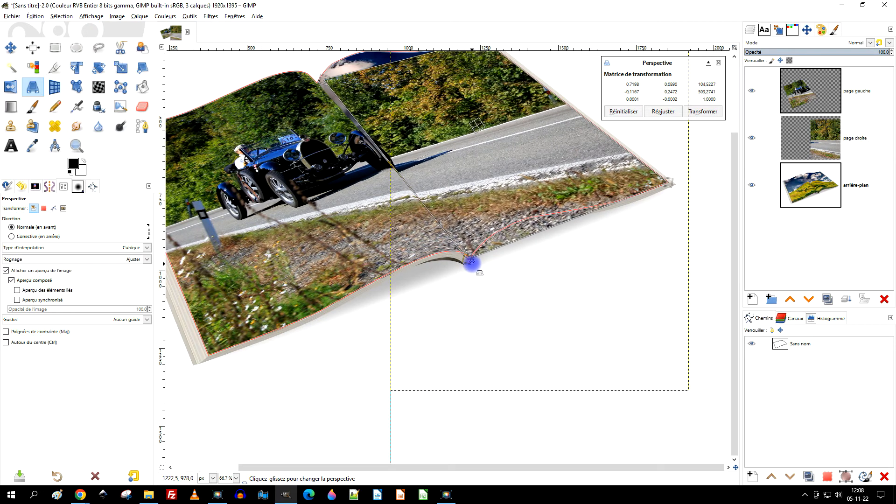
- Pull the right photo's upper spine corner outward past the outline so the photo covers the page's curved upper edge
scroll(452, 239, up, 2)
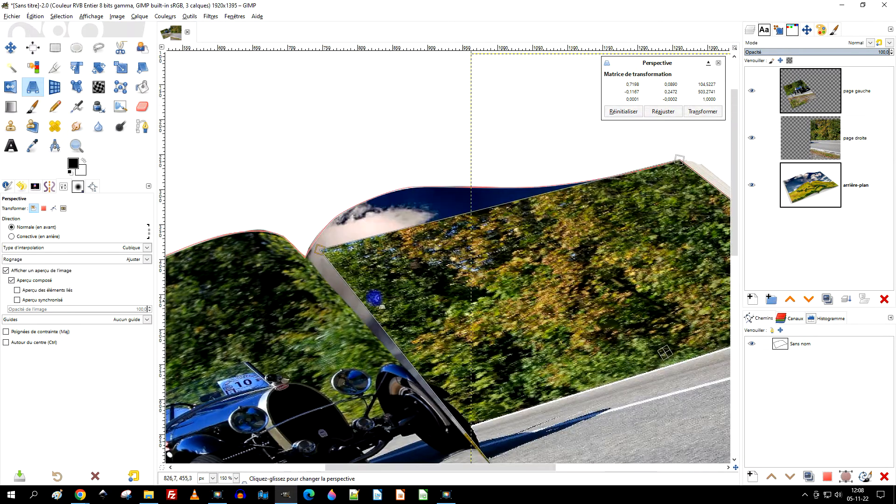
drag(320, 252, 263, 203)
scroll(272, 213, down, 4)
scroll(358, 247, up, 2)
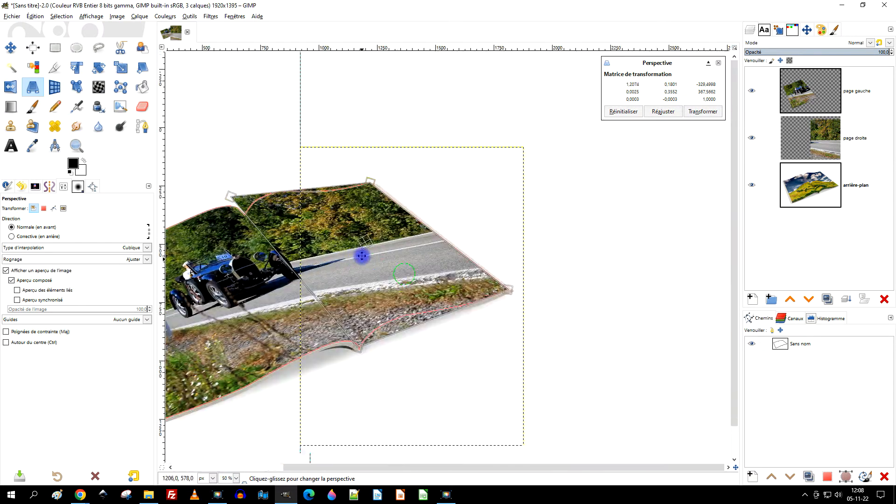
scroll(356, 311, up, 1)
drag(368, 228, 476, 258)
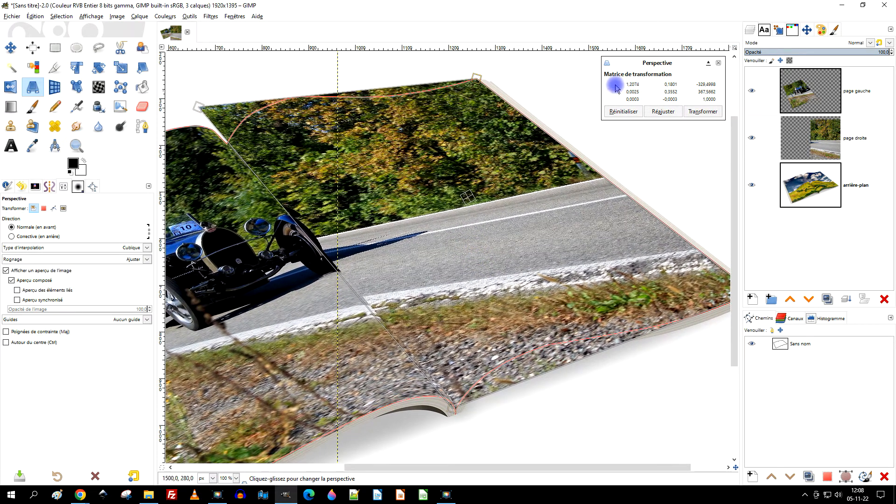
- Fine-tune the right photo's lower spine corner and apply the perspective transformation
drag(559, 275, 554, 256)
drag(450, 391, 448, 390)
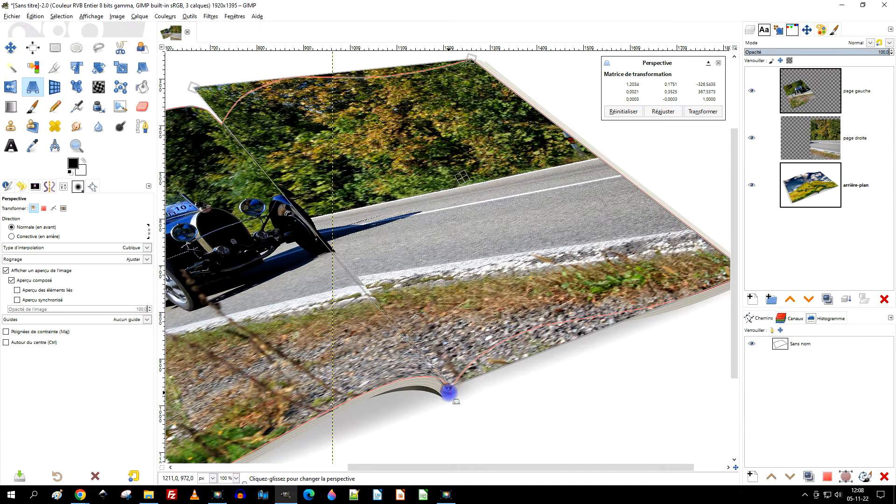
drag(526, 322, 576, 341)
click(715, 112)
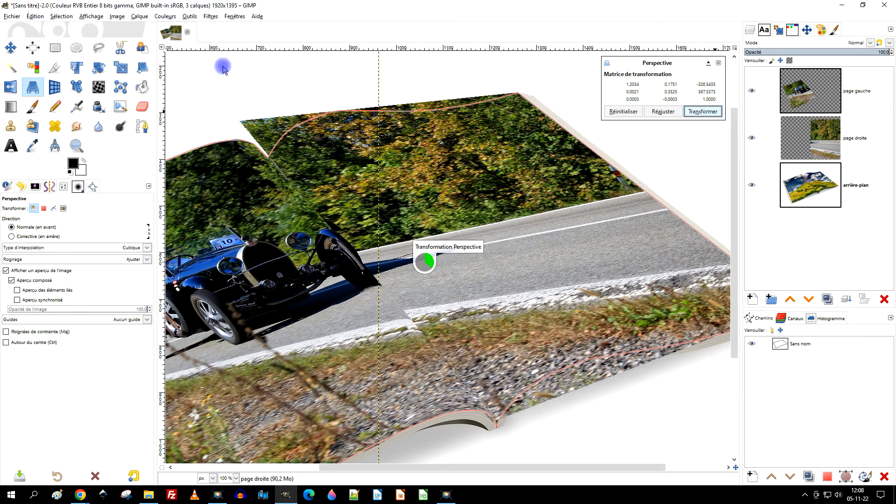
- Activate the Warp tool at size 346.81 and push the right photo's upper edge down onto the curved outline
click(98, 89)
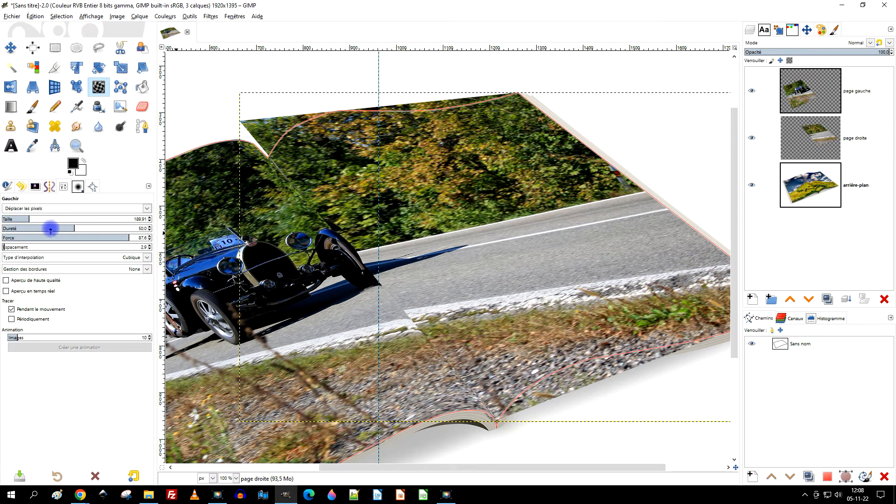
drag(533, 167, 518, 171)
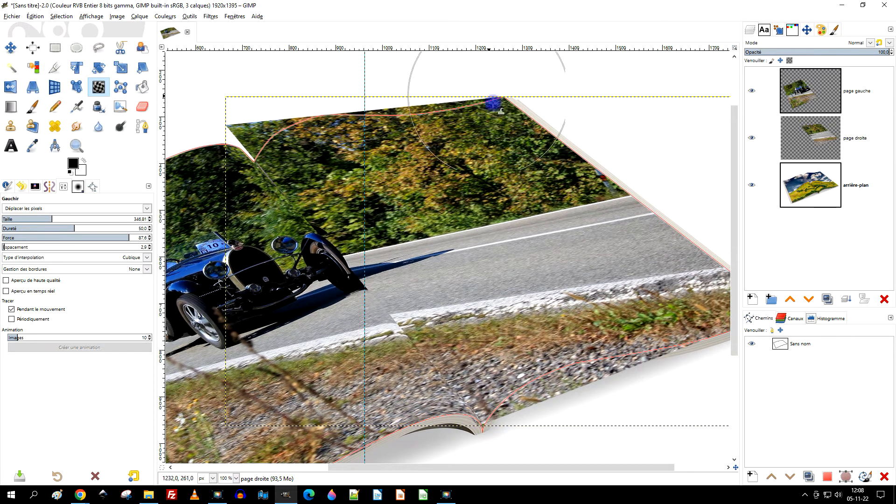
drag(445, 121, 440, 222)
scroll(414, 181, up, 1)
mouse_move(419, 120)
mouse_down()
mouse_move(424, 170)
mouse_move(412, 120)
mouse_up()
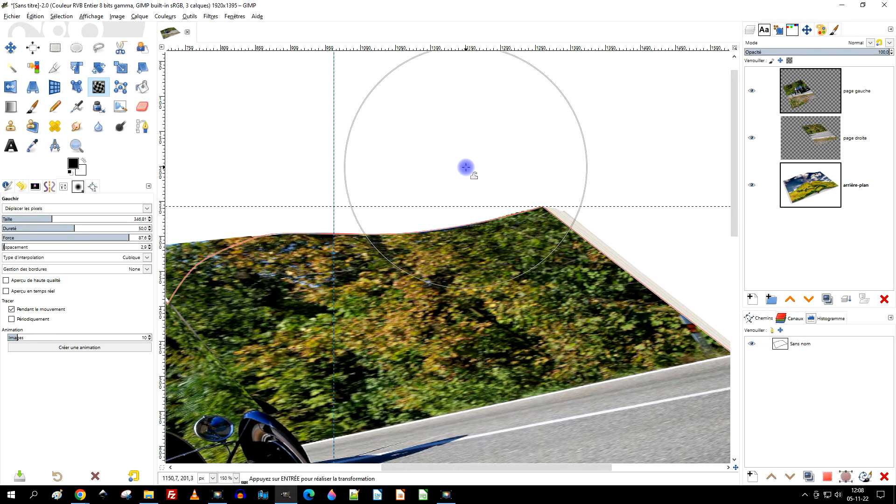
- Set the Warp size to 634.98 and spacing to 1.0, and push the right photo's lower edge up onto the curved outline
drag(507, 297, 405, 10)
drag(574, 292, 365, 245)
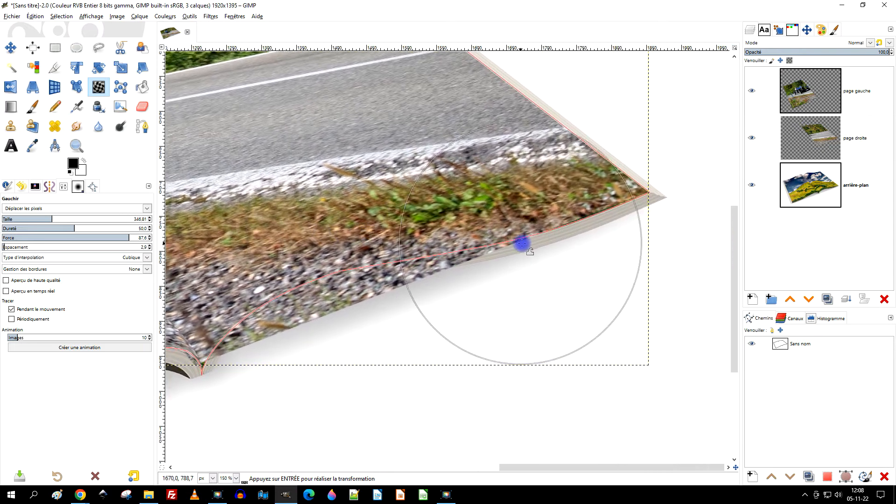
drag(392, 314, 448, 276)
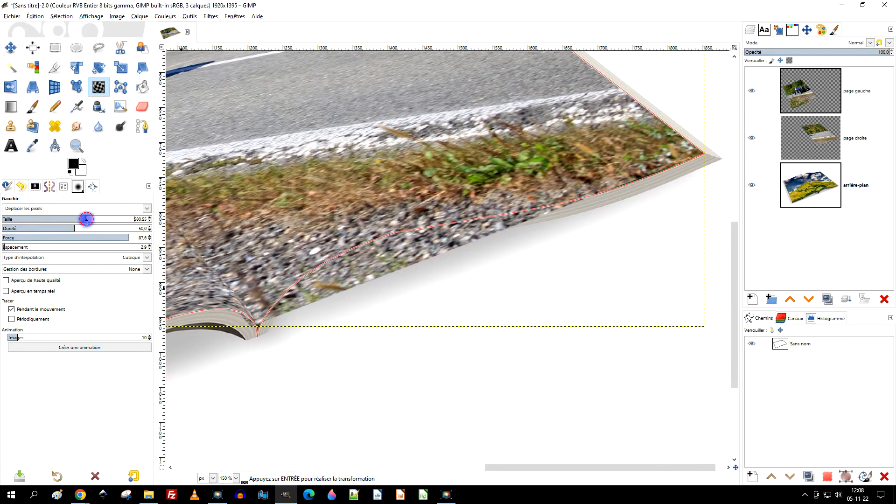
mouse_move(429, 329)
mouse_down()
mouse_move(395, 278)
mouse_move(399, 296)
mouse_move(404, 232)
mouse_move(416, 240)
mouse_move(419, 228)
mouse_up()
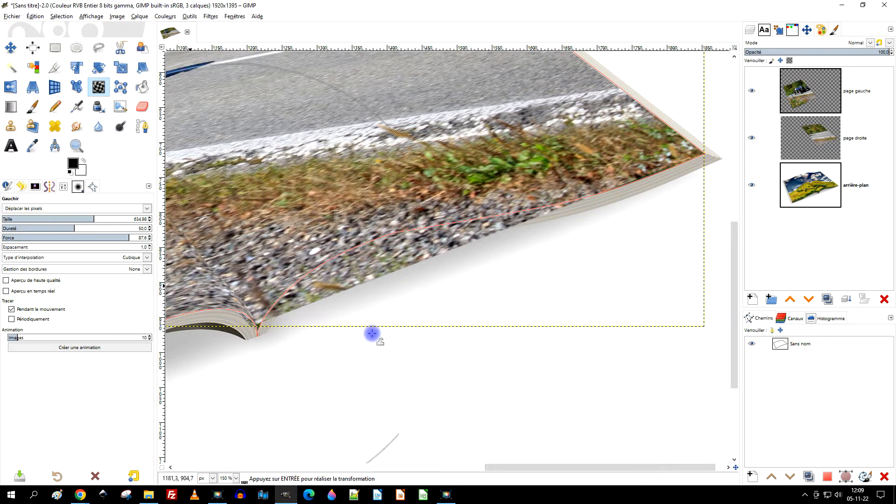
mouse_move(435, 344)
mouse_down()
mouse_move(407, 294)
mouse_move(360, 345)
mouse_move(312, 348)
mouse_move(303, 332)
mouse_move(308, 340)
mouse_up()
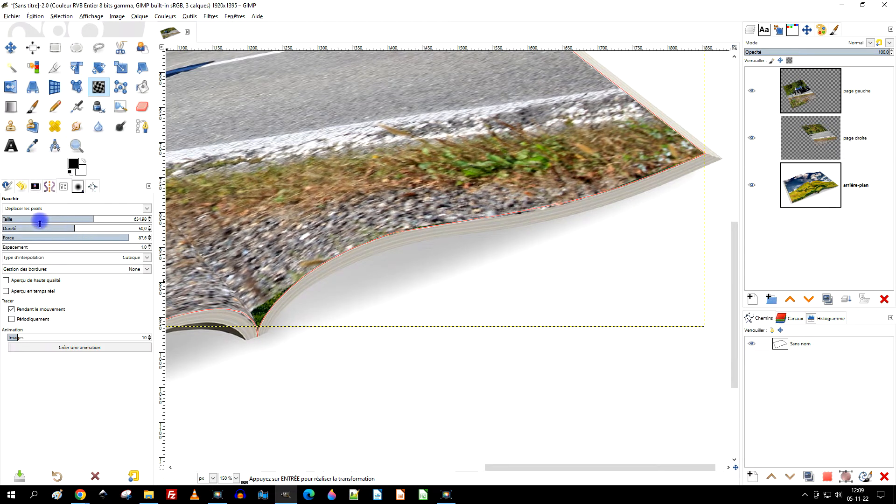
- Reduce the Warp size to 173.90, then 106.66, and refine the right photo's lower edge where it meets the spine
mouse_move(269, 270)
mouse_down()
mouse_move(254, 310)
mouse_move(252, 362)
mouse_up()
ctrl+scroll(252, 362, up, 2)
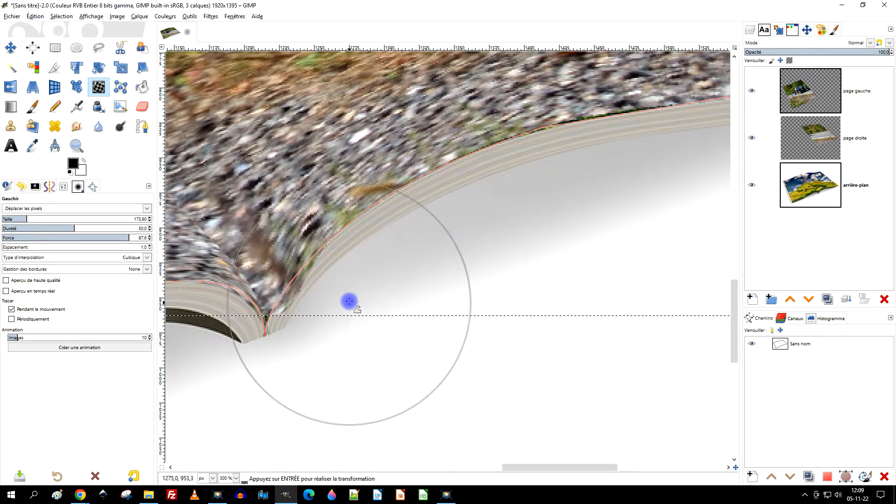
click(17, 220)
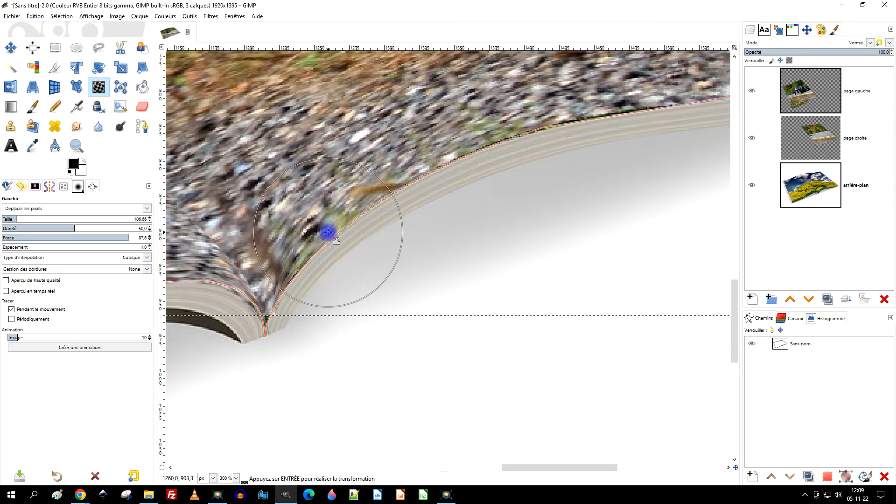
scroll(460, 245, down, 3)
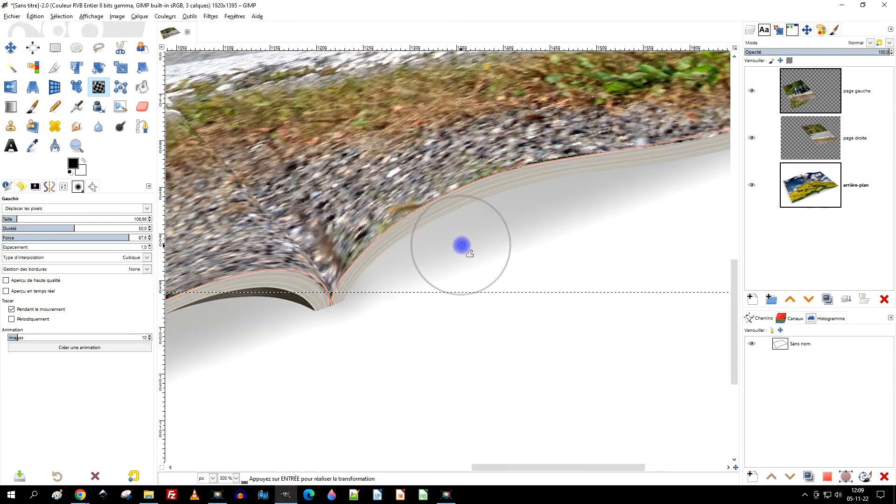
- Push the right photo's upper edge beside the spine onto the outline with Warp size 388.43, then refine it at 183.51
scroll(427, 169, up, 2)
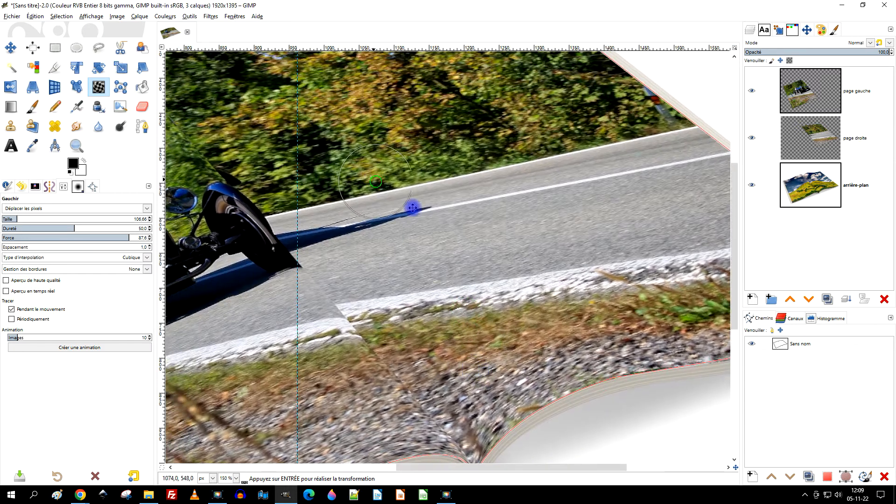
drag(412, 208, 548, 379)
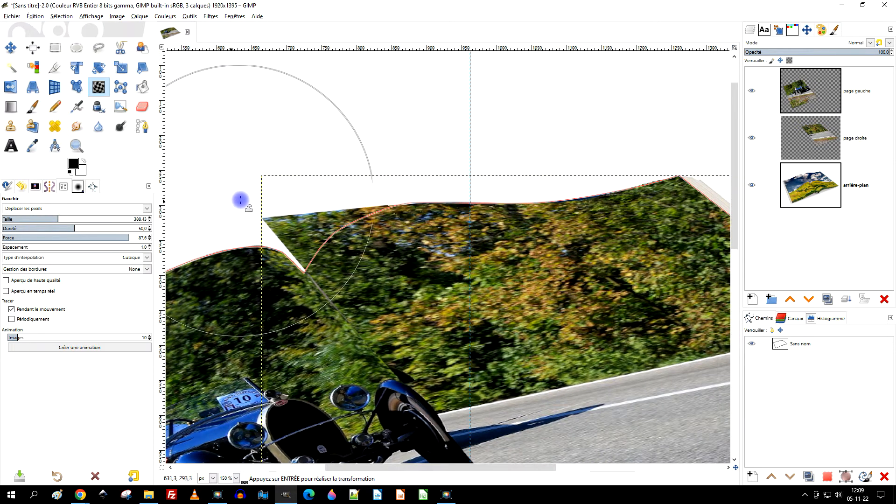
drag(258, 210, 271, 243)
drag(315, 206, 319, 215)
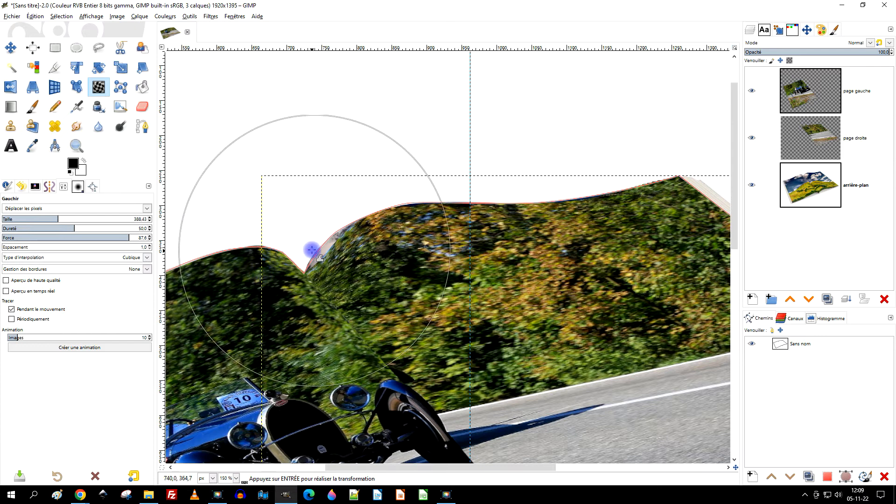
scroll(310, 250, up, 2)
drag(394, 273, 350, 261)
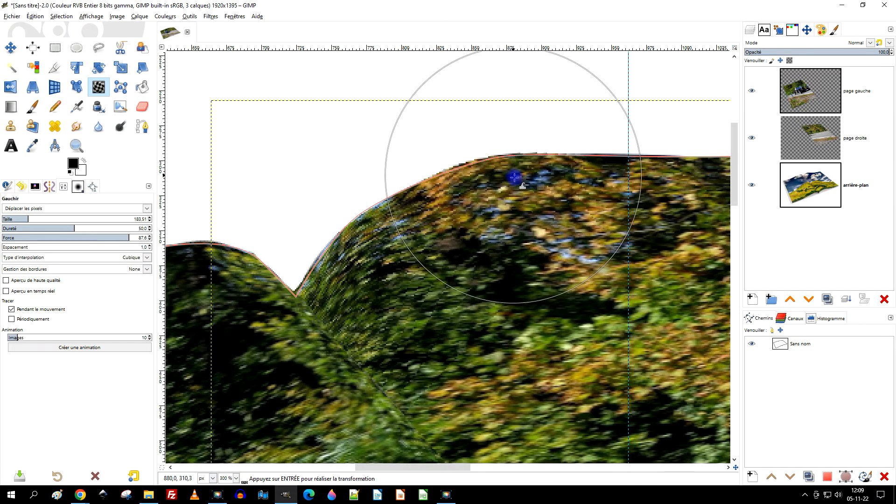
- Examine the warped upper and lower edges at the spine and the alignment of the two photo halves
scroll(510, 201, down, 3)
scroll(475, 145, up, 3)
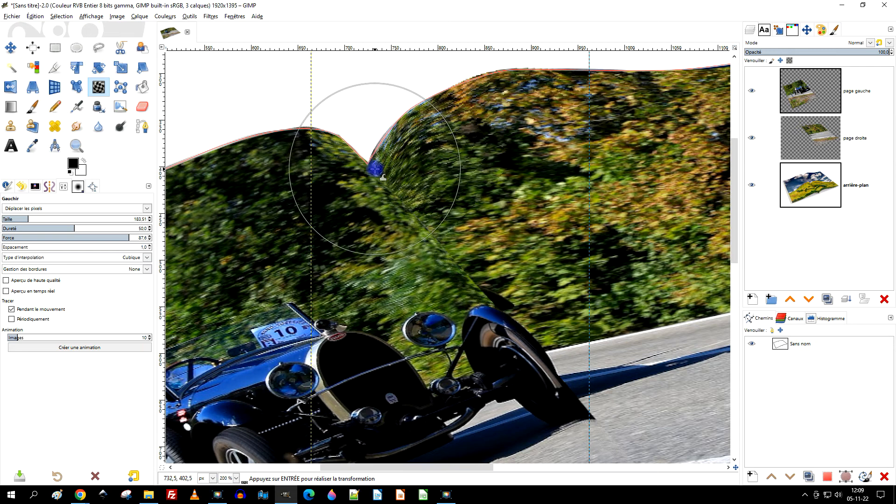
scroll(380, 120, up, 3)
scroll(383, 120, down, 2)
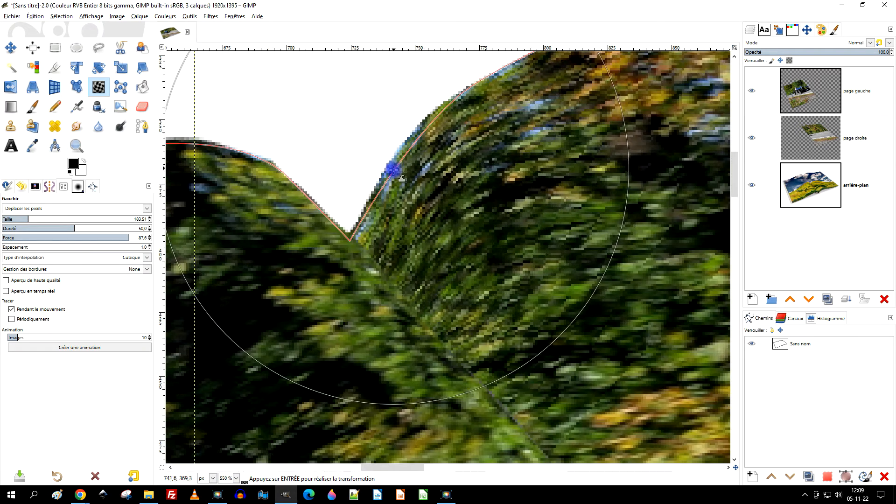
scroll(468, 187, down, 5)
scroll(564, 266, up, 4)
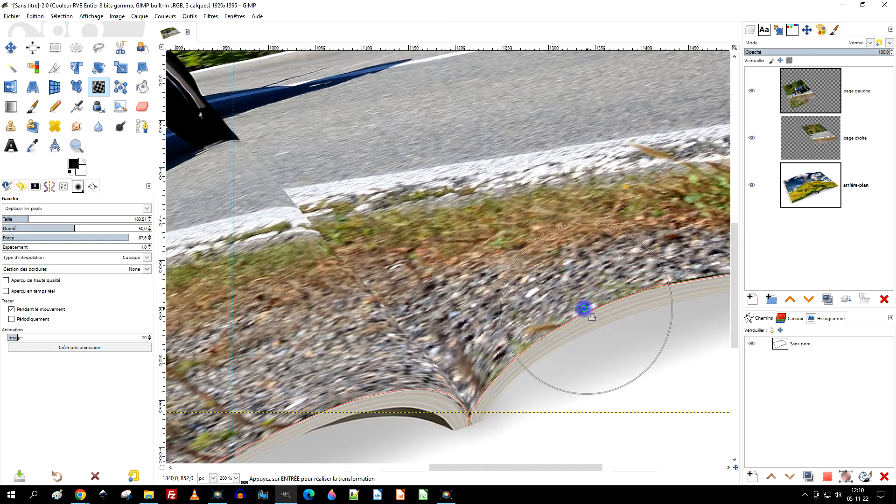
drag(583, 308, 557, 270)
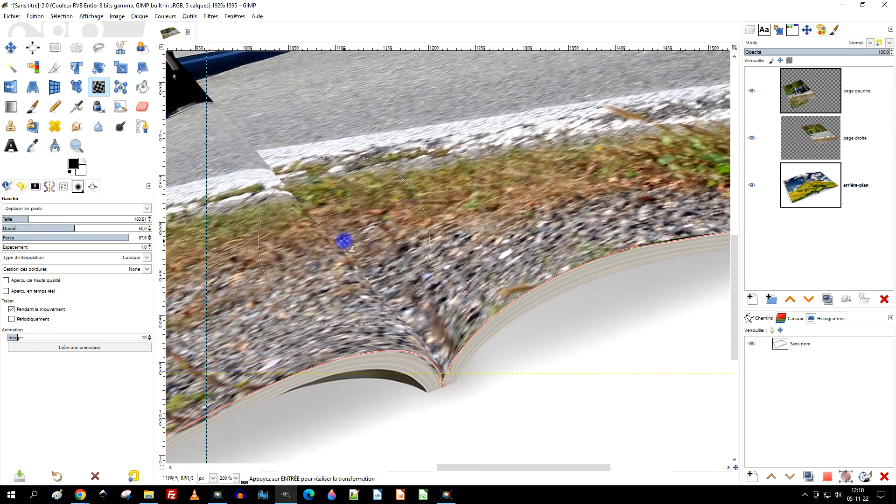
scroll(376, 218, down, 2)
drag(402, 228, 439, 313)
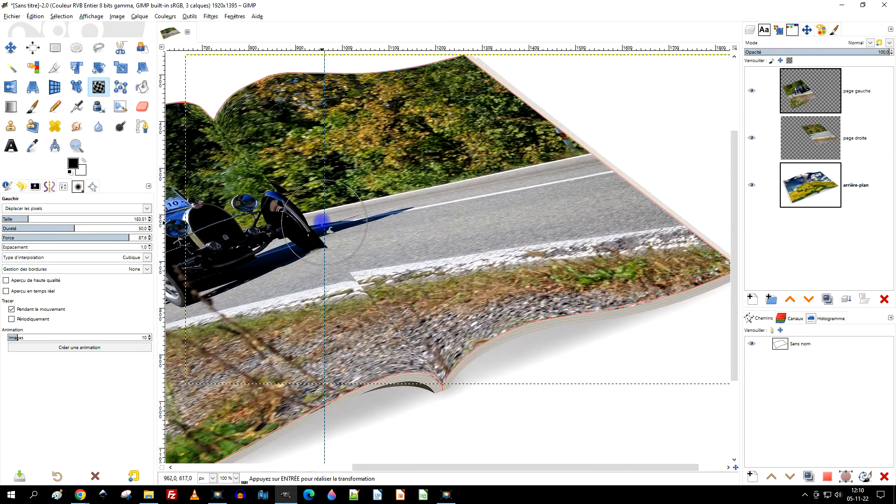
- Warp the right photo beside the car's front wheel so its fender, shadow and road edges line up with the left half
scroll(321, 223, up, 1)
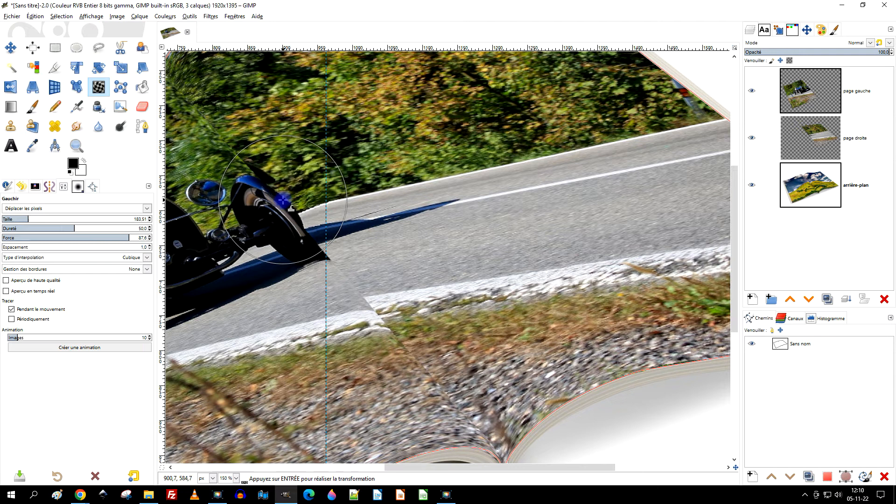
drag(249, 162, 247, 170)
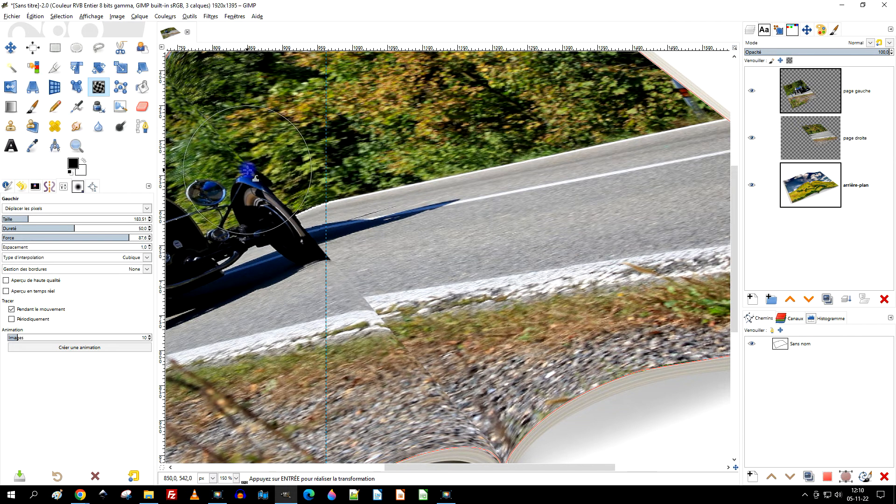
drag(212, 123, 212, 130)
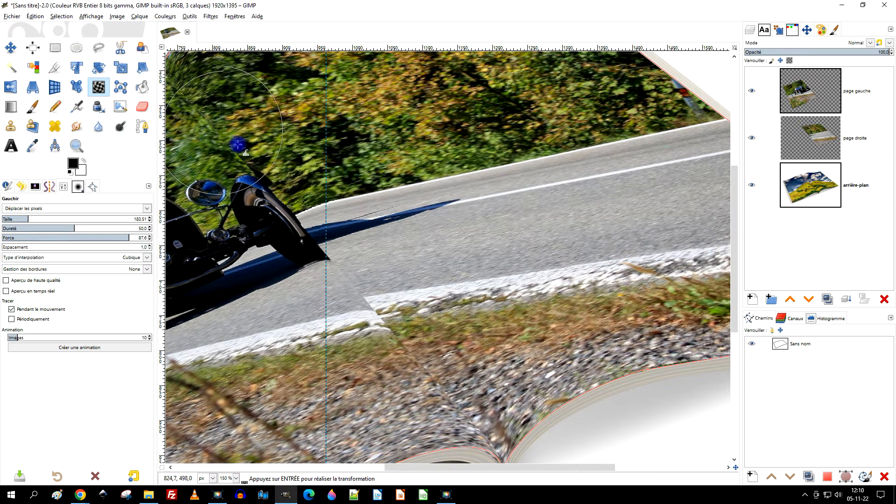
drag(466, 282, 450, 226)
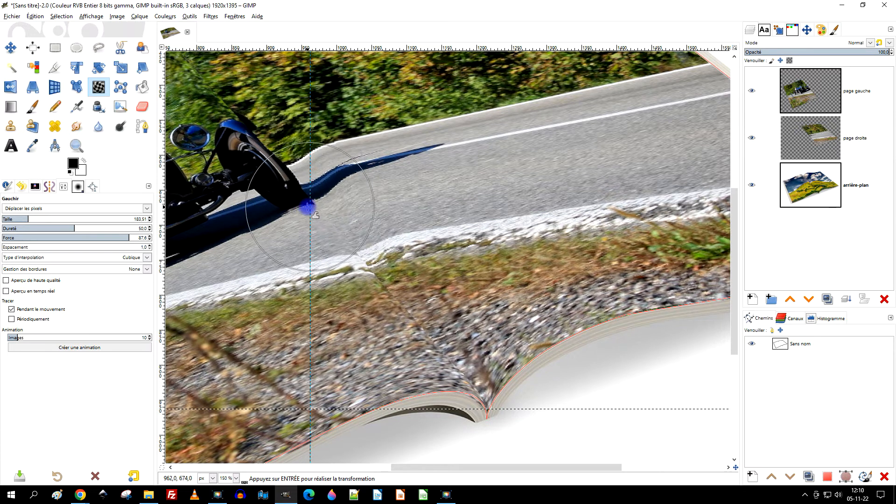
- Examine the whole spine seam, from the trees at the upper edge down to the gravel at the lower edge
scroll(308, 208, up, 5)
scroll(308, 207, left, 5)
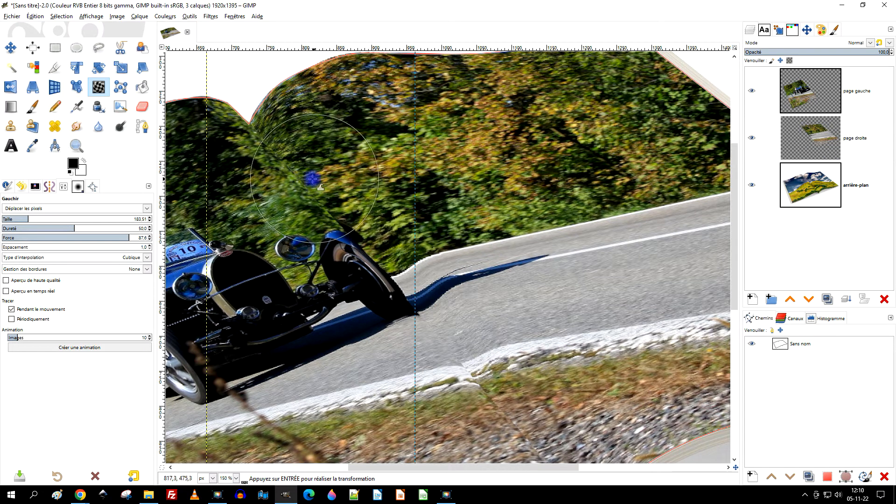
scroll(470, 238, down, 7)
scroll(454, 256, right, 5)
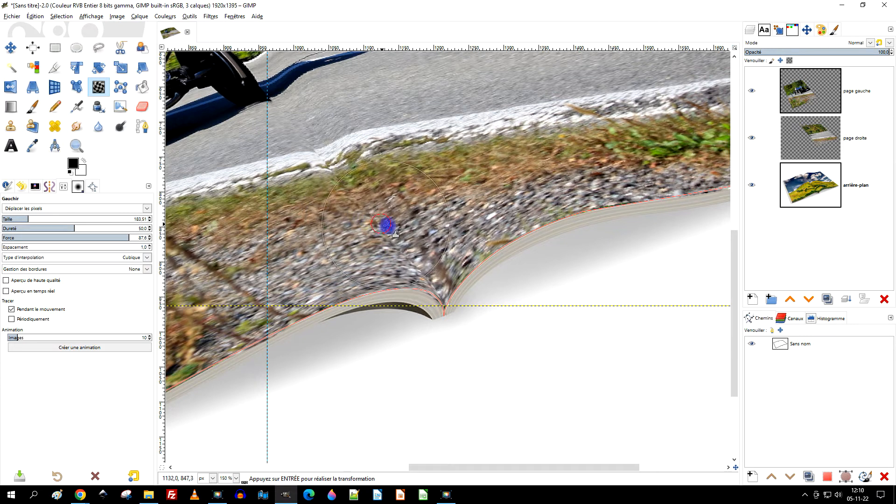
scroll(461, 197, down, 2)
drag(494, 195, 531, 301)
scroll(384, 190, up, 2)
mouse_move(301, 149)
mouse_down()
mouse_move(276, 142)
mouse_move(266, 125)
mouse_move(292, 134)
mouse_move(270, 140)
mouse_move(281, 148)
mouse_move(270, 143)
mouse_up()
scroll(266, 125, up, 2)
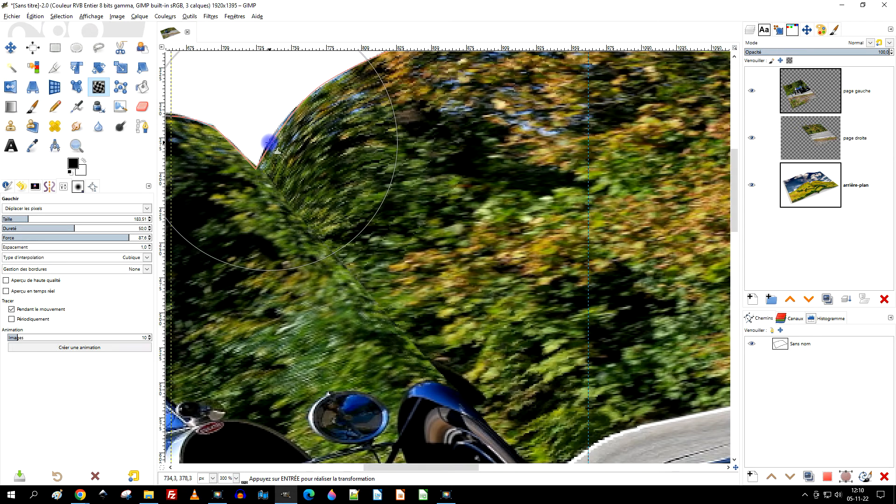
scroll(438, 135, down, 2)
drag(514, 146, 401, 329)
drag(563, 295, 382, 119)
drag(531, 216, 633, 120)
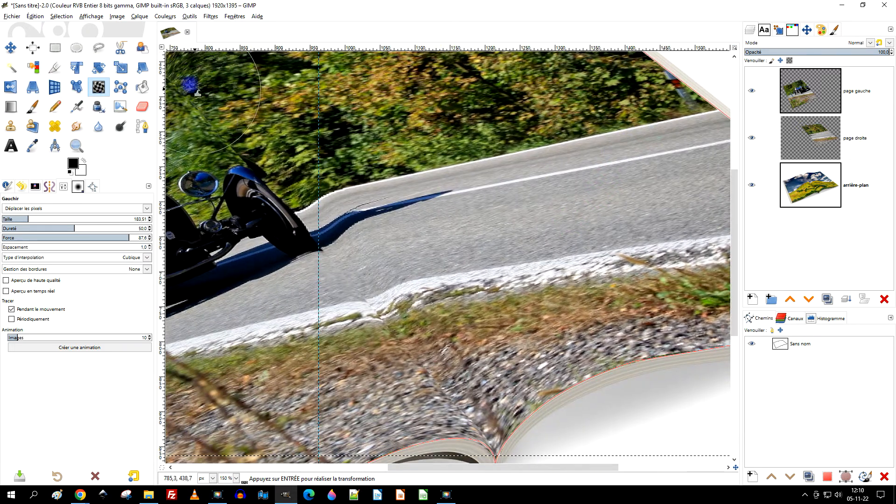
- Apply the warp by switching to the Ellipse Select tool and remove all guides from the image
click(74, 50)
scroll(416, 196, down, 3)
scroll(423, 195, up, 2)
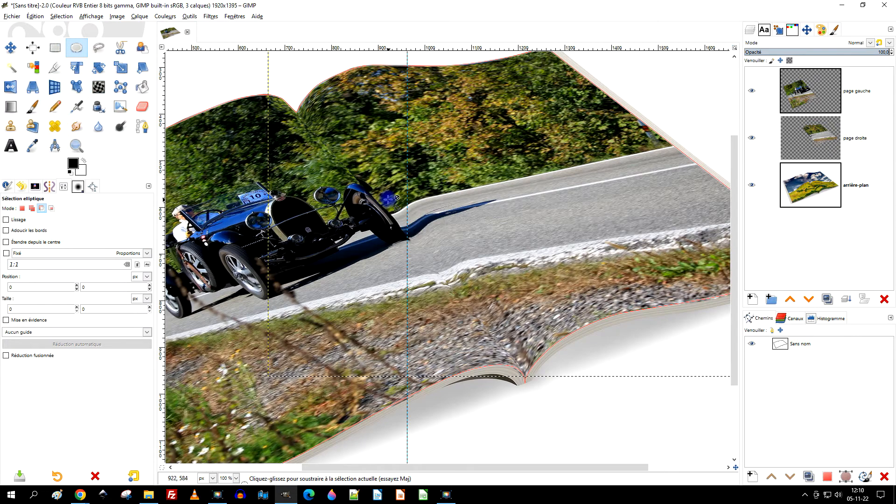
click(117, 17)
mouse_move(168, 213)
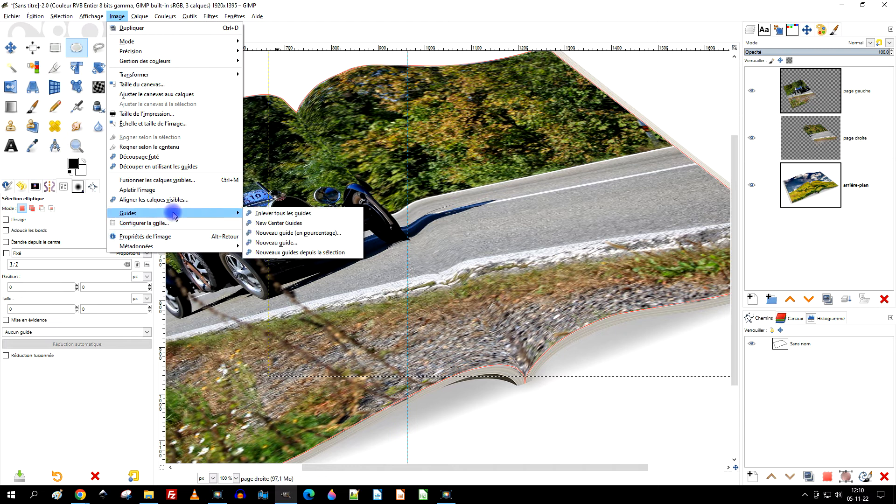
click(259, 213)
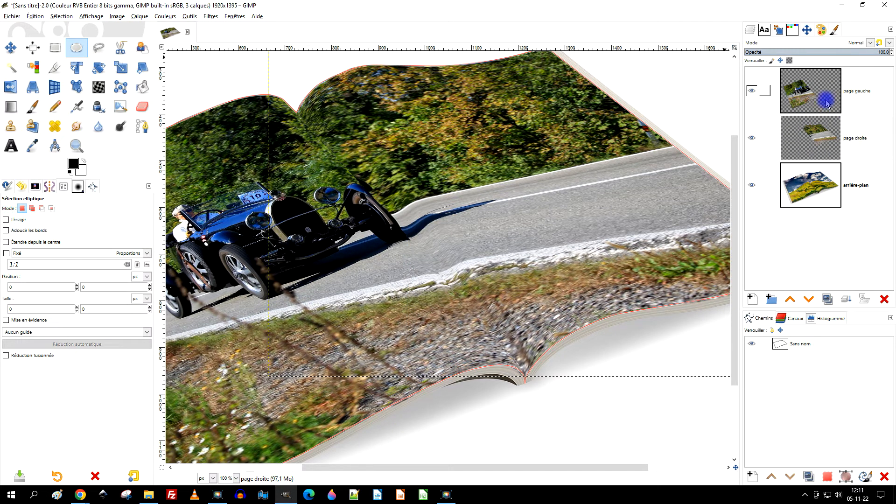
- Raise the "page droite" layer above the "page gauche" layer
click(857, 139)
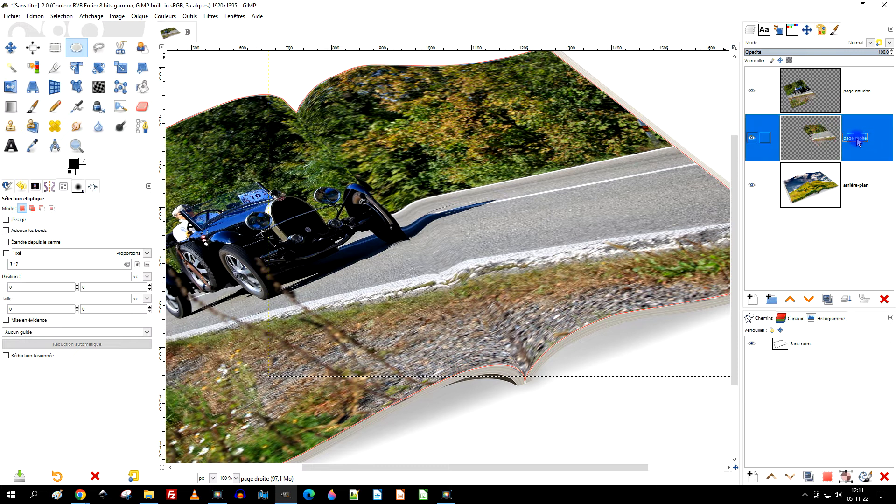
click(792, 301)
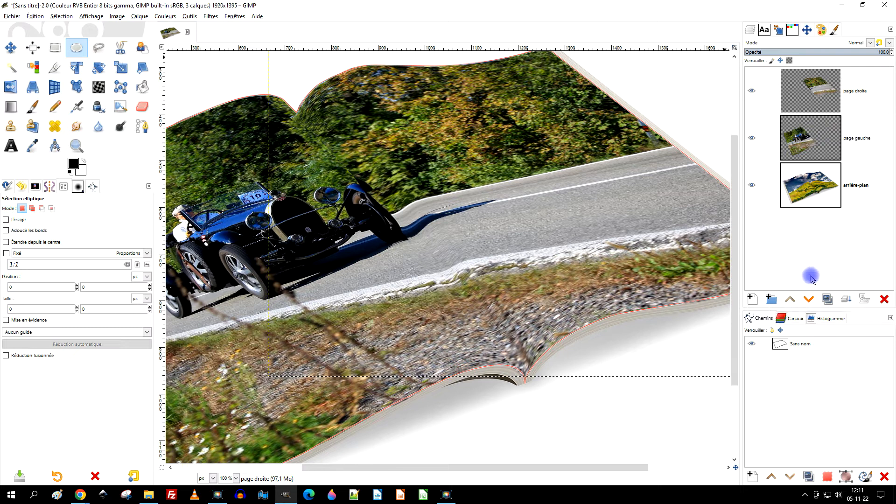
click(813, 97)
- Warp the "page droite" layer at size 103.46, pushing its stray upper corner back onto the top of the spine
scroll(280, 108, up, 2)
drag(354, 117, 346, 227)
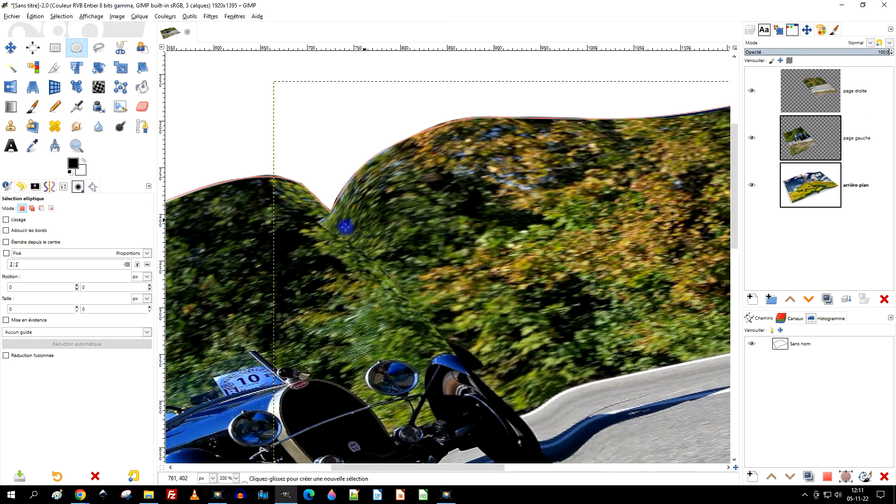
click(99, 87)
click(802, 84)
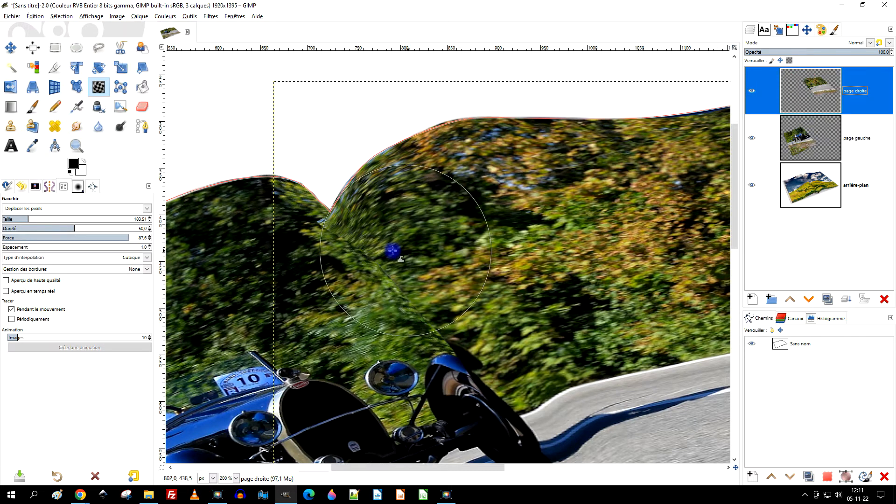
scroll(320, 227, up, 2)
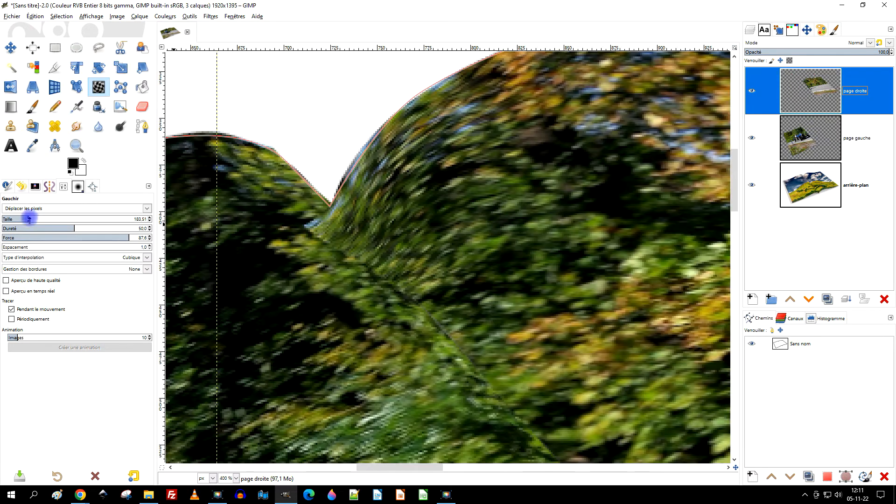
drag(29, 219, 17, 220)
drag(303, 247, 336, 221)
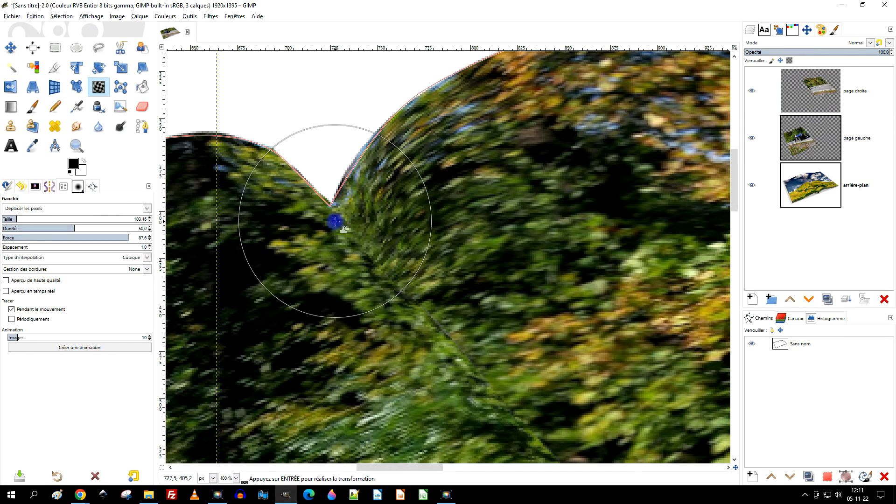
- Apply the warp by switching to the Rectangle Select tool and lower the "page droite" layer below "page gauche"
scroll(386, 202, down, 3)
drag(444, 243, 391, 171)
scroll(391, 171, down, 1)
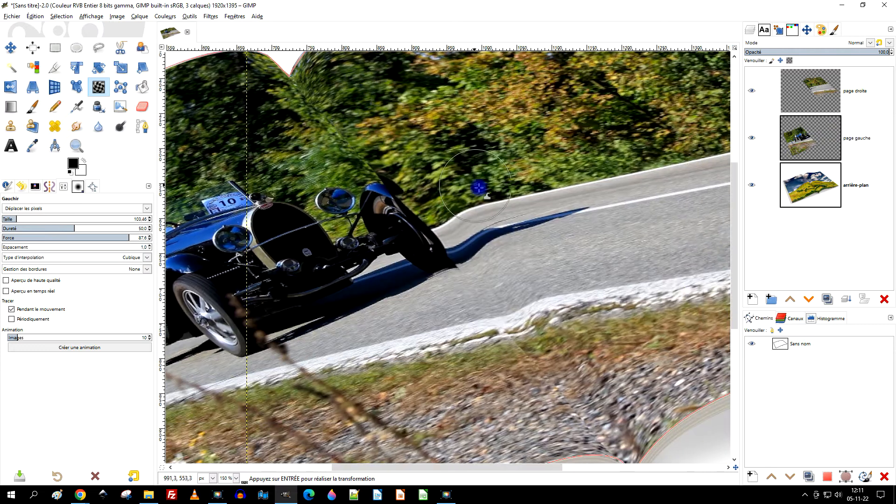
scroll(546, 304, up, 2)
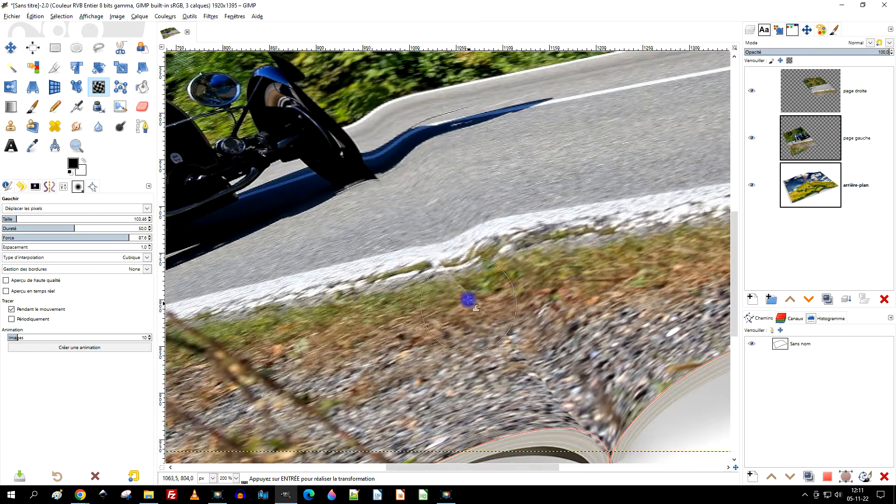
drag(464, 294, 466, 296)
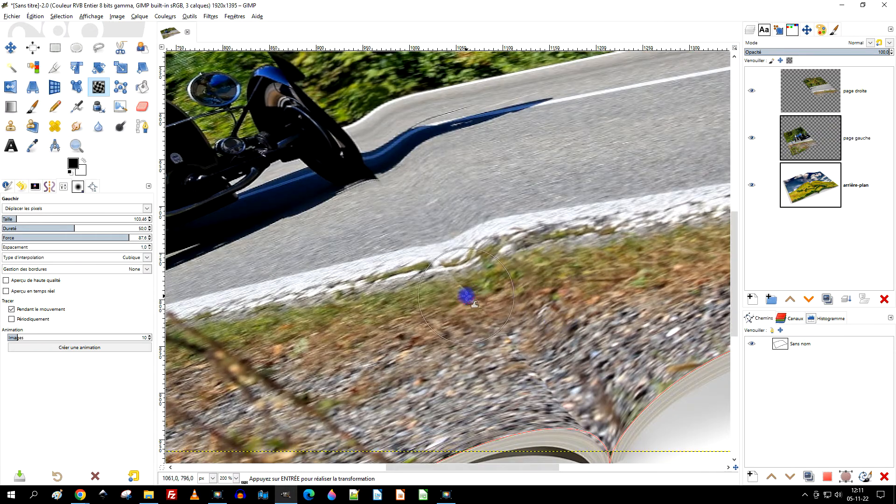
click(822, 93)
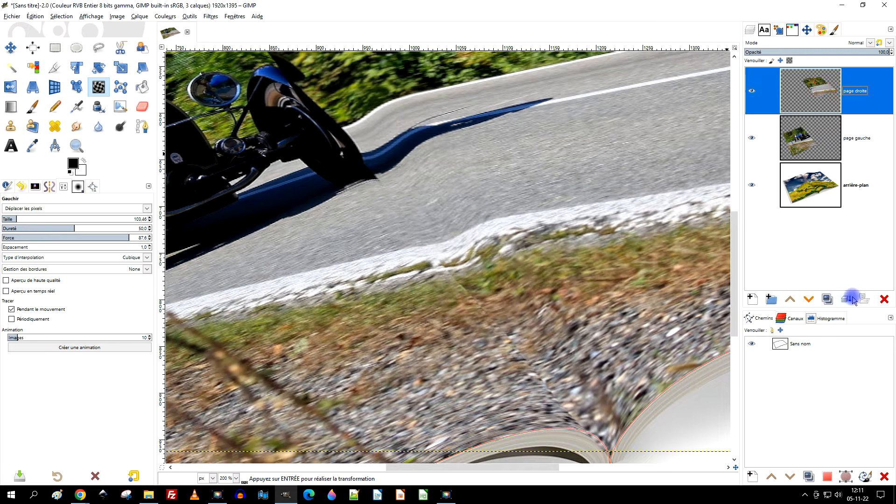
click(54, 48)
click(809, 299)
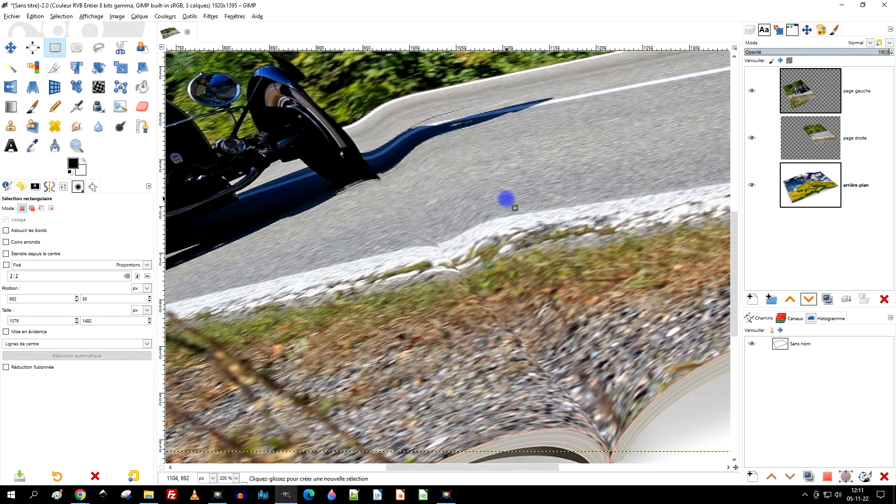
- Examine the spine seam from the trees to the gravel and toggle the "page gauche" layer's visibility to check it
scroll(506, 200, down, 2)
scroll(471, 213, up, 2)
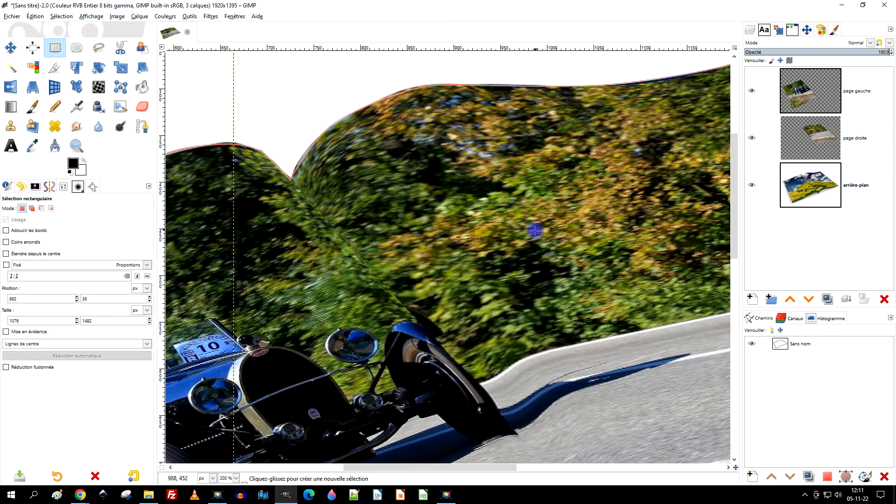
scroll(456, 175, down, 3)
ctrl+scroll(530, 256, down, 3)
ctrl+scroll(485, 244, up, 2)
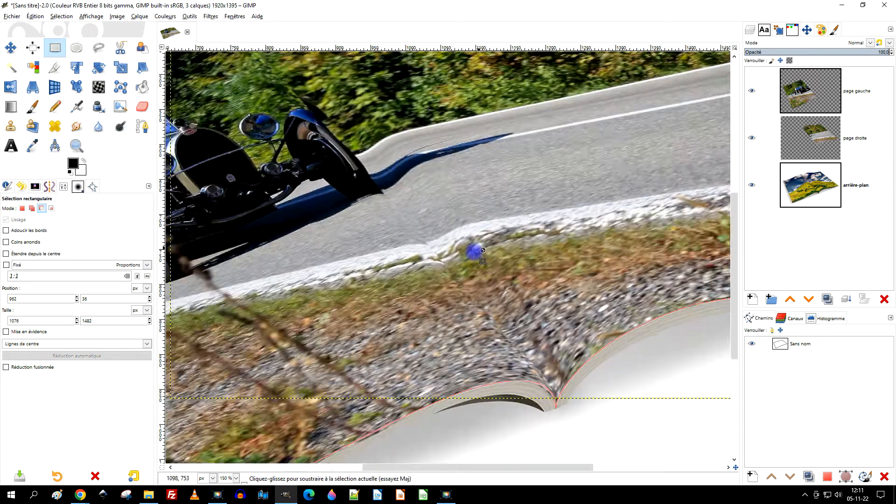
ctrl+scroll(474, 252, down, 3)
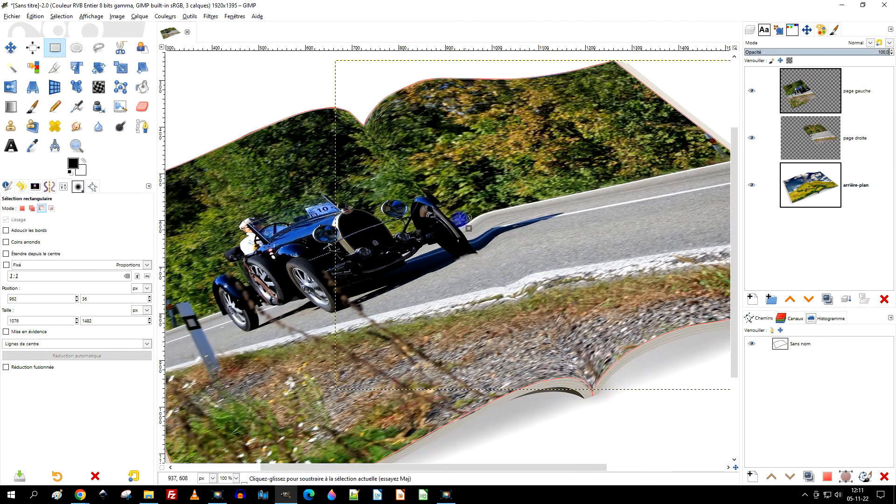
ctrl+scroll(460, 219, up, 1)
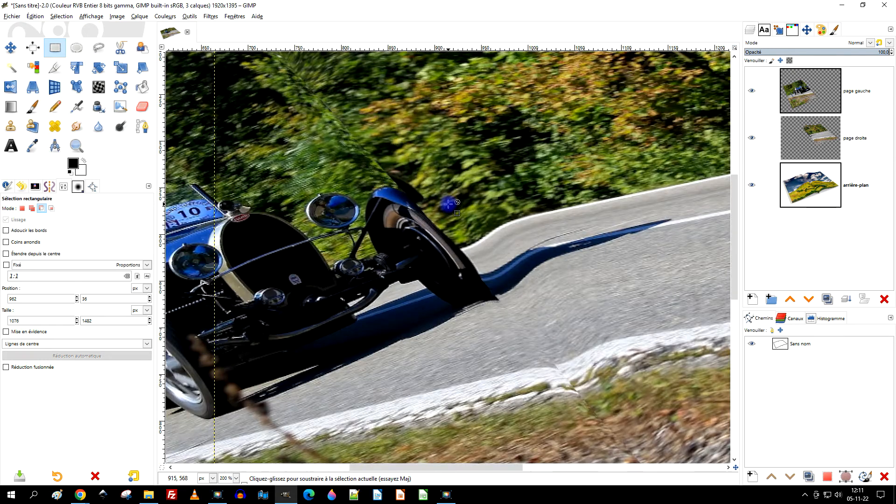
click(809, 103)
click(751, 91)
click(752, 92)
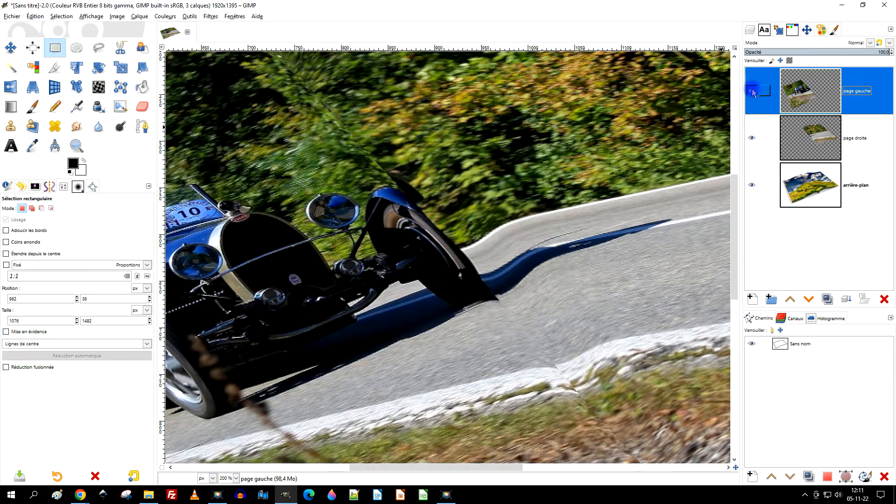
- Warp the "page droite" layer at size 253.95, pushing the stray dark fender edge above the front wheel beneath the left page
click(800, 138)
click(752, 138)
click(751, 138)
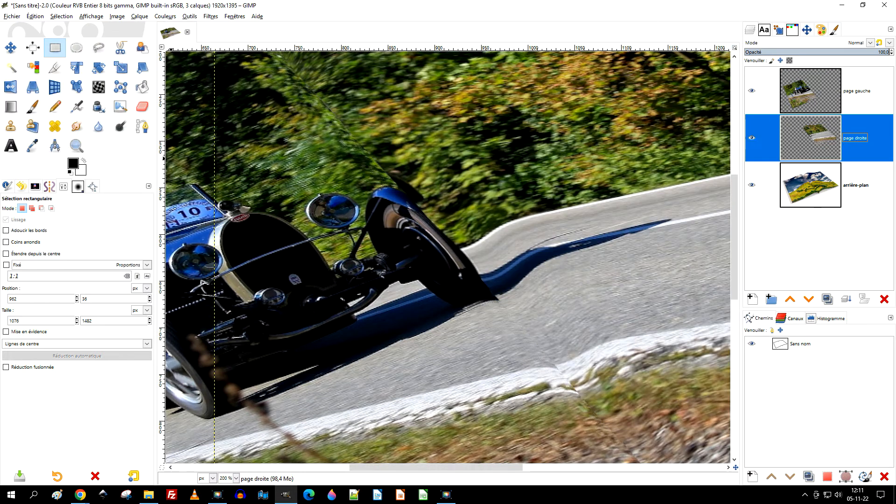
click(98, 87)
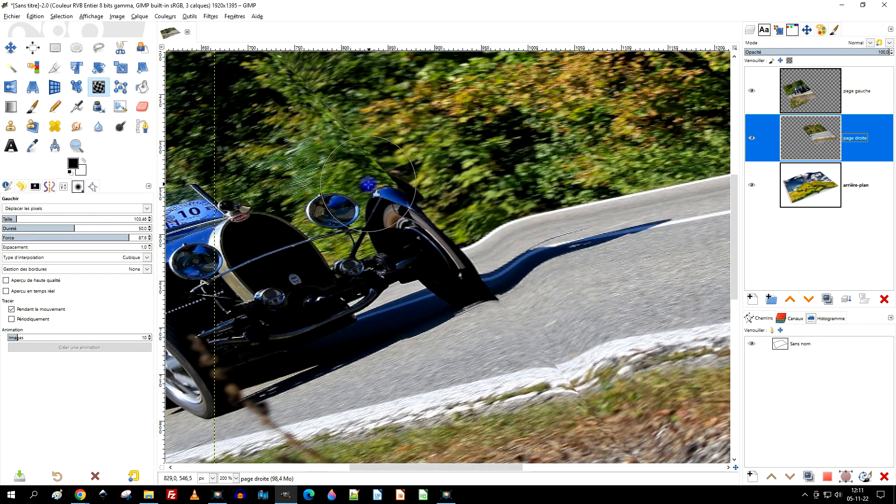
click(38, 221)
mouse_move(420, 205)
mouse_down()
mouse_move(399, 192)
mouse_move(420, 208)
mouse_move(421, 160)
mouse_move(472, 238)
mouse_move(411, 157)
mouse_move(370, 156)
mouse_move(353, 140)
mouse_up()
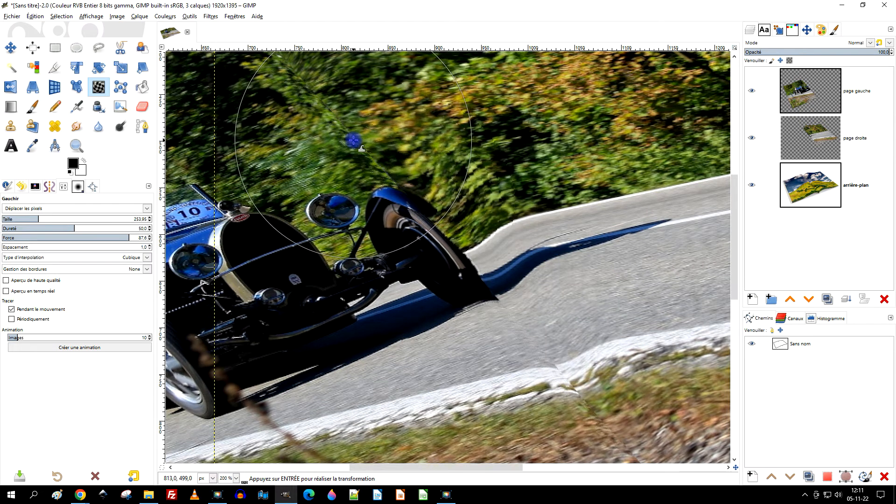
scroll(407, 138, down, 2)
drag(426, 156, 429, 189)
scroll(418, 228, up, 2)
mouse_move(500, 240)
mouse_down()
mouse_move(441, 201)
mouse_move(417, 195)
mouse_up()
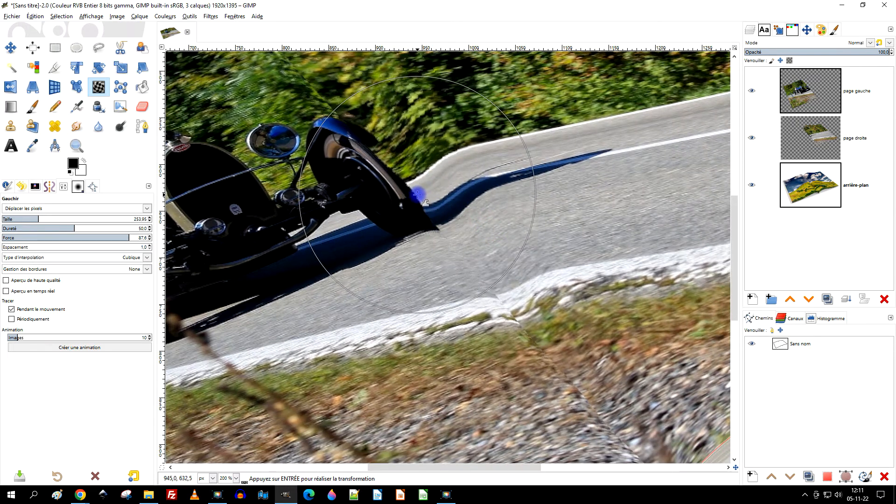
- Apply the warp on "page droite" and make "page gauche" the active layer
click(811, 99)
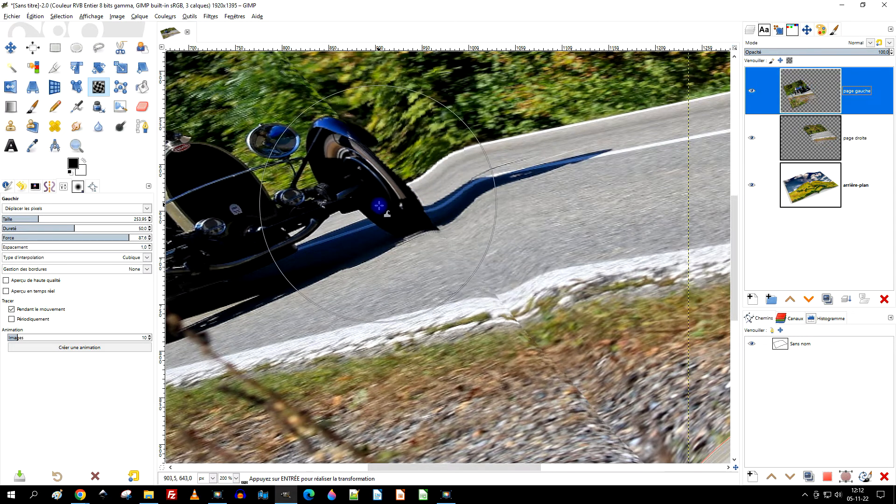
key(Return)
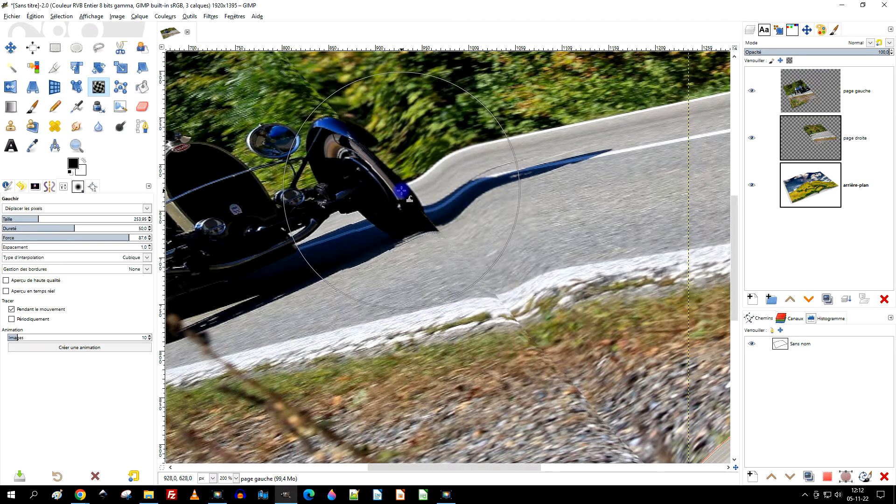
scroll(463, 232, down, 3)
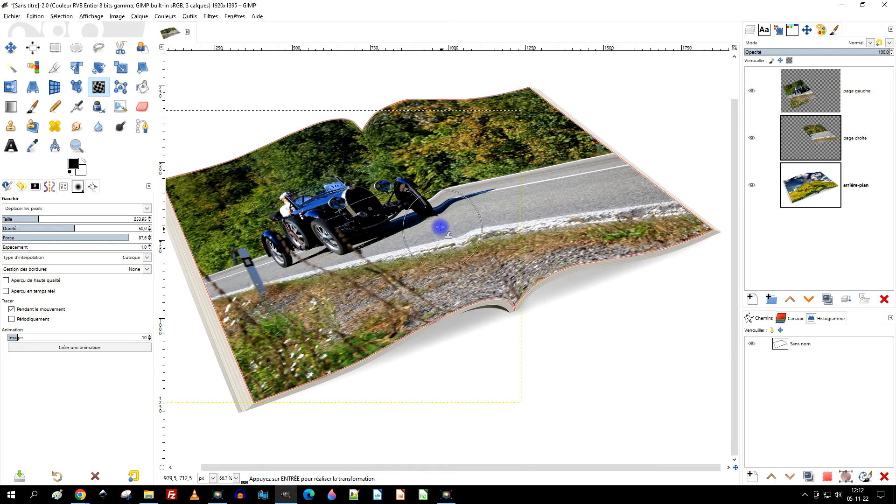
scroll(440, 227, up, 2)
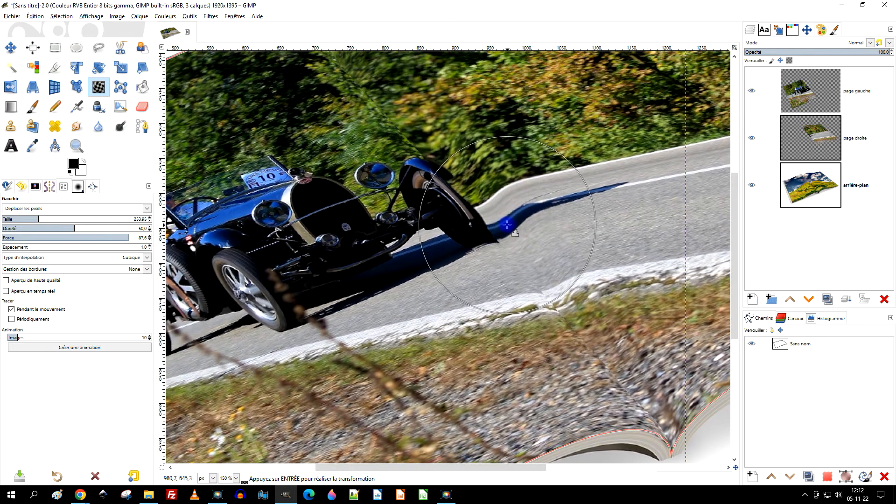
scroll(490, 224, up, 2)
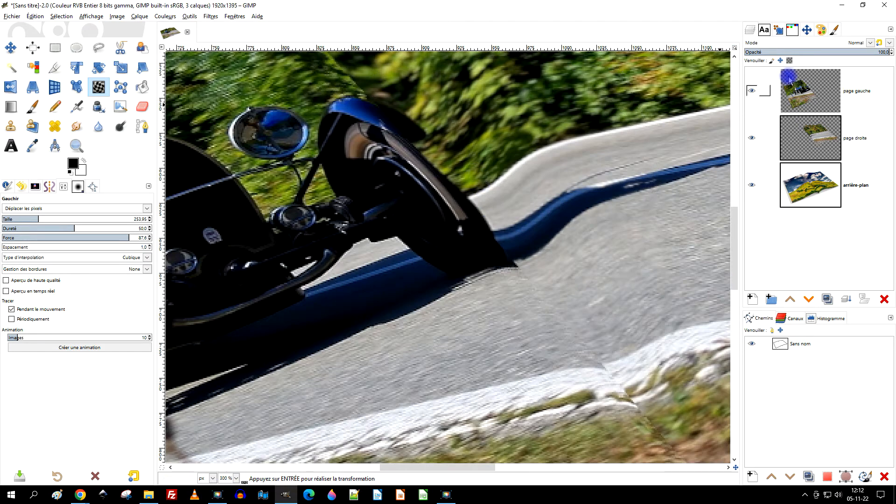
- Toggle the "page gauche" layer's visibility to inspect the right page's edge beneath the front wheel
click(800, 87)
click(787, 139)
click(752, 91)
click(753, 91)
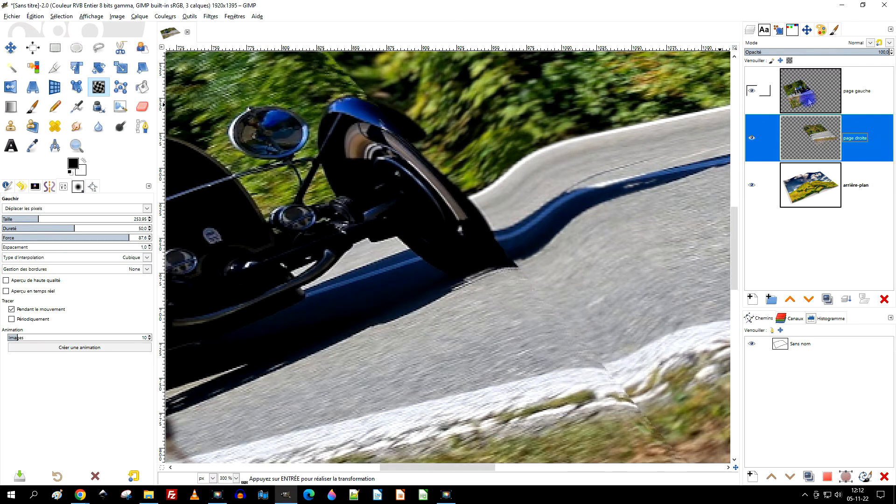
click(751, 93)
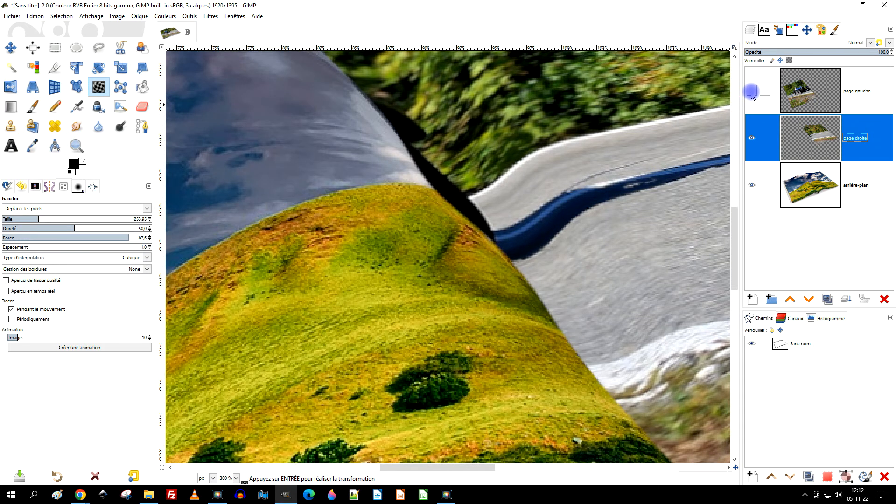
- Warp the "page droite" layer at size 253.95, adjusting the car's shadow and the road edge beside the front wheel
click(804, 140)
mouse_move(409, 197)
mouse_down()
mouse_move(422, 191)
mouse_move(417, 198)
mouse_move(455, 210)
mouse_move(473, 234)
mouse_up()
mouse_move(474, 233)
mouse_down()
mouse_move(485, 240)
mouse_move(563, 201)
mouse_up()
ctrl+scroll(562, 201, down, 4)
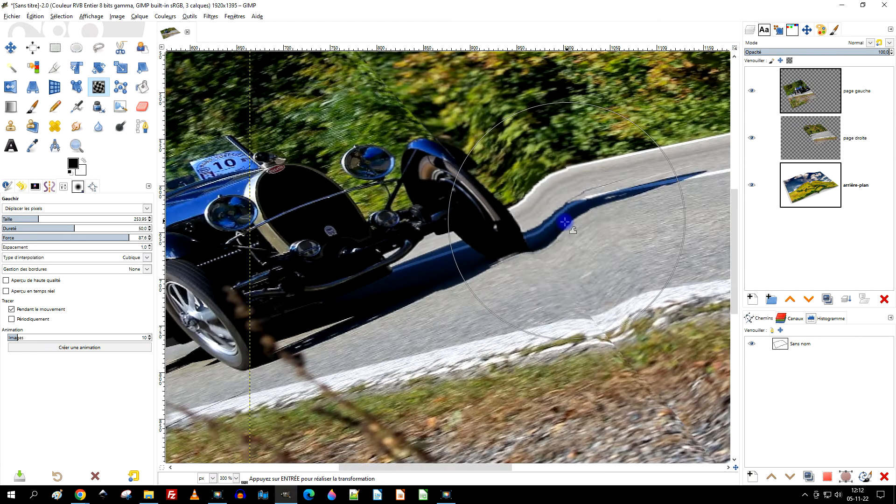
ctrl+scroll(586, 314, up, 2)
drag(607, 277, 568, 294)
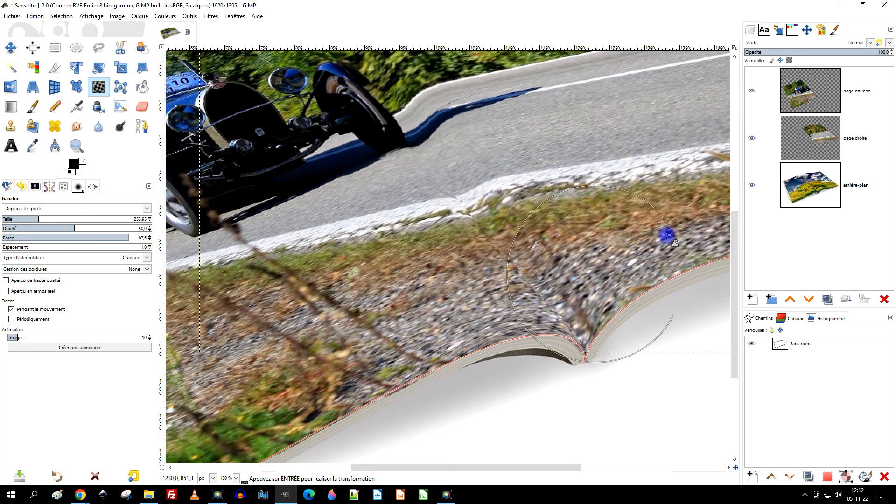
- Resize the "page droite" layer to the image dimensions
right_click(815, 133)
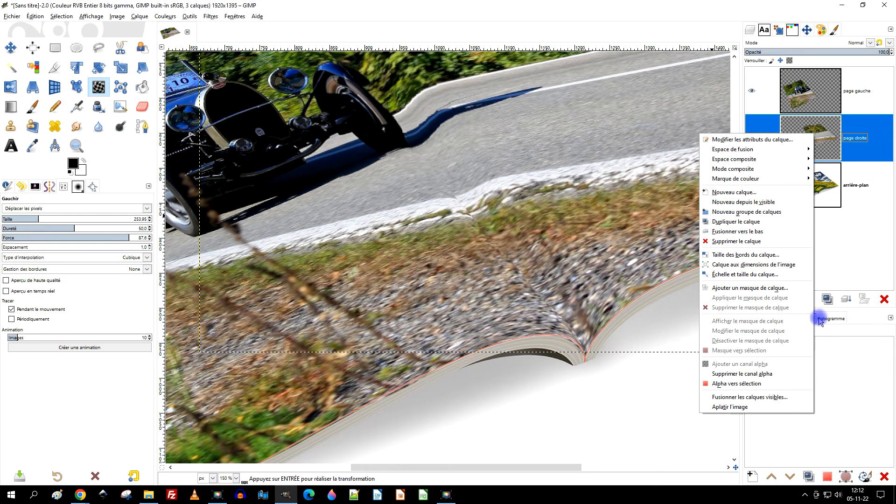
click(787, 265)
key(shift+ctrl+j)
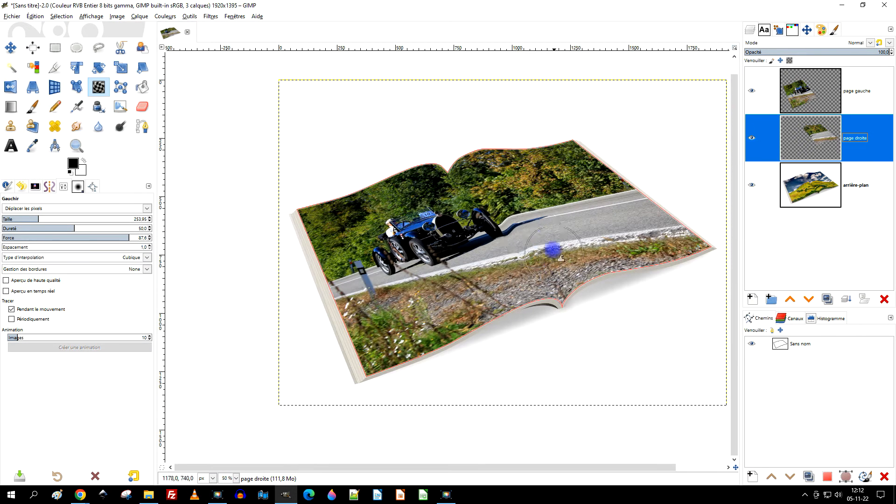
drag(542, 251, 540, 235)
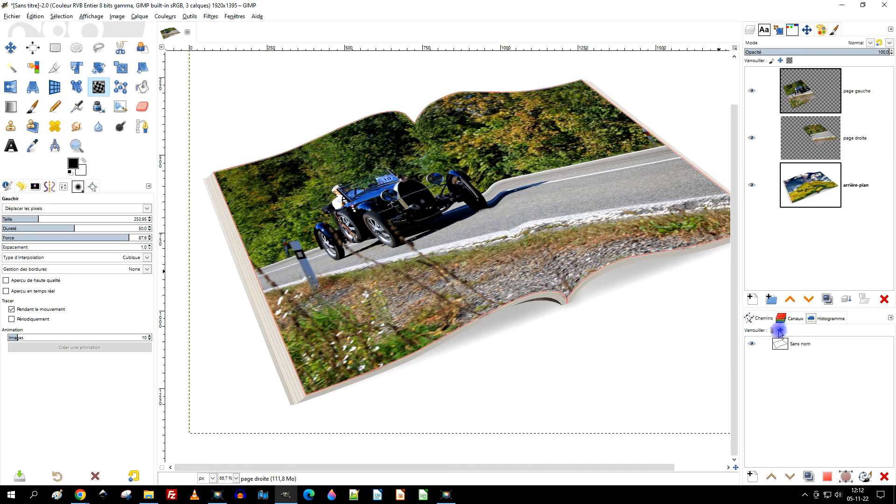
- Hide the "Sans nom" path outlining the magazine pages
click(750, 345)
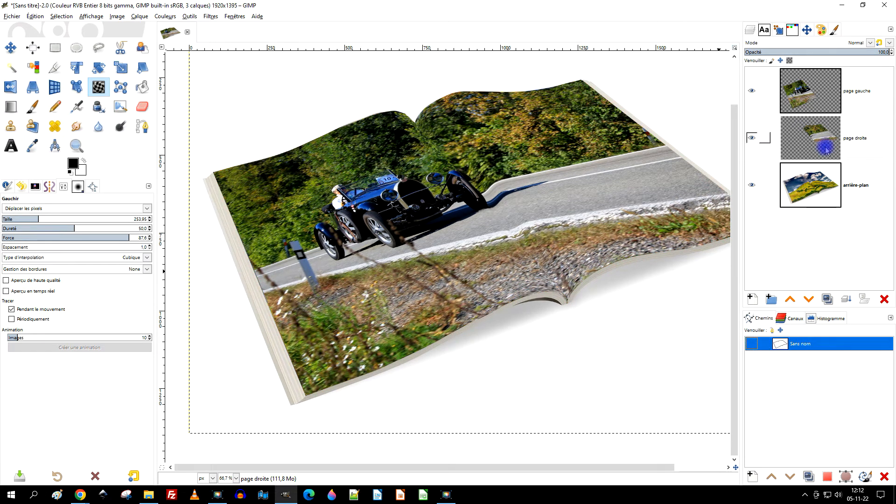
drag(599, 194, 564, 209)
scroll(544, 246, up, 1)
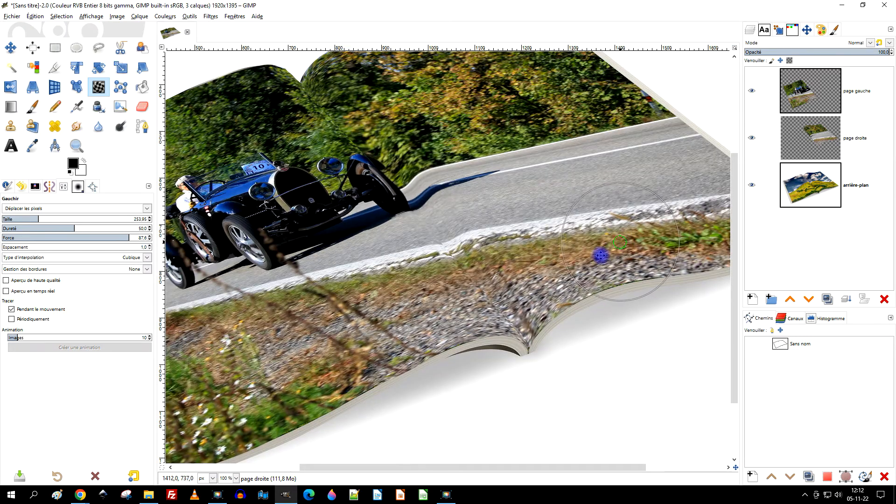
drag(600, 256, 565, 285)
- Create a transparent layer named "ligne sombre" above the "page gauche" layer, in Normal mode at 1920 x 1395 px
click(828, 92)
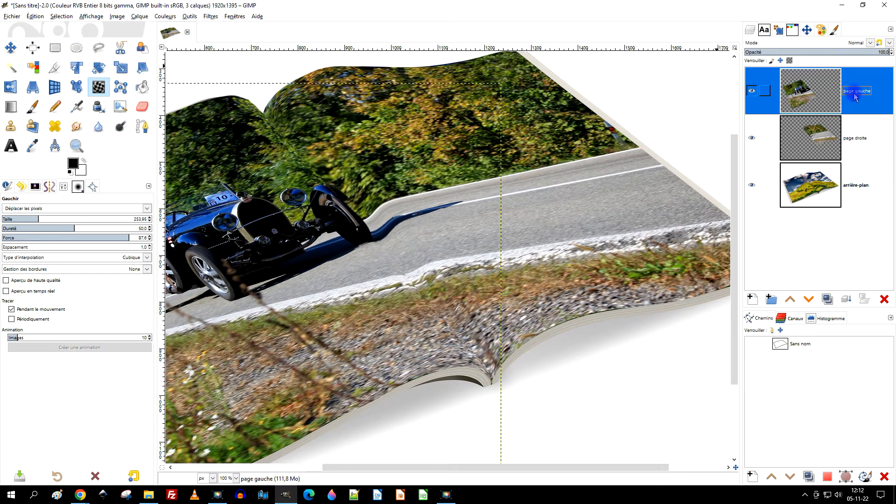
click(752, 299)
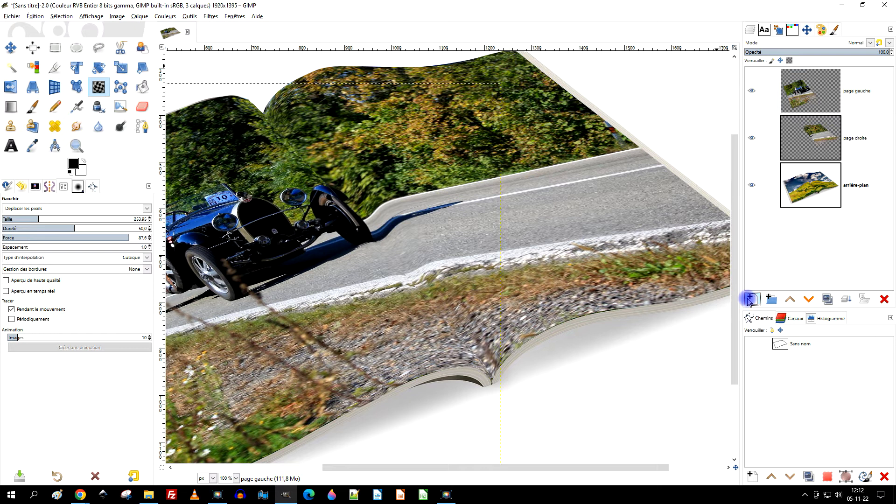
click(884, 202)
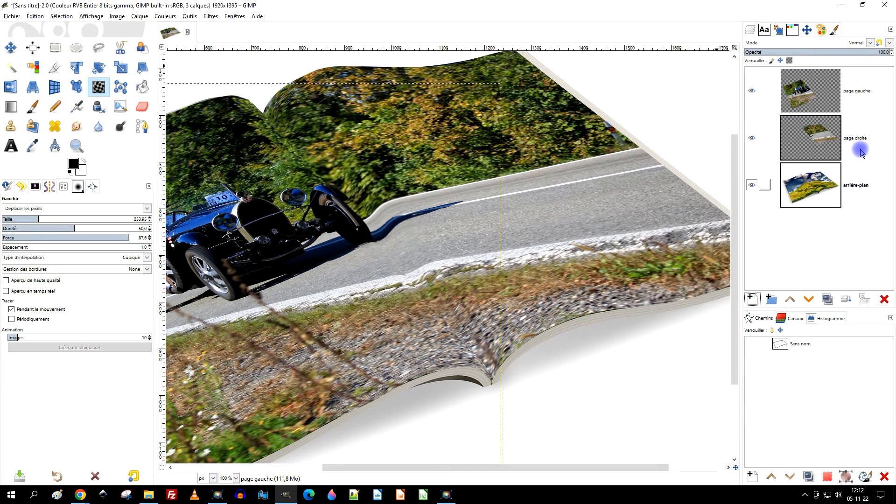
click(835, 103)
click(752, 299)
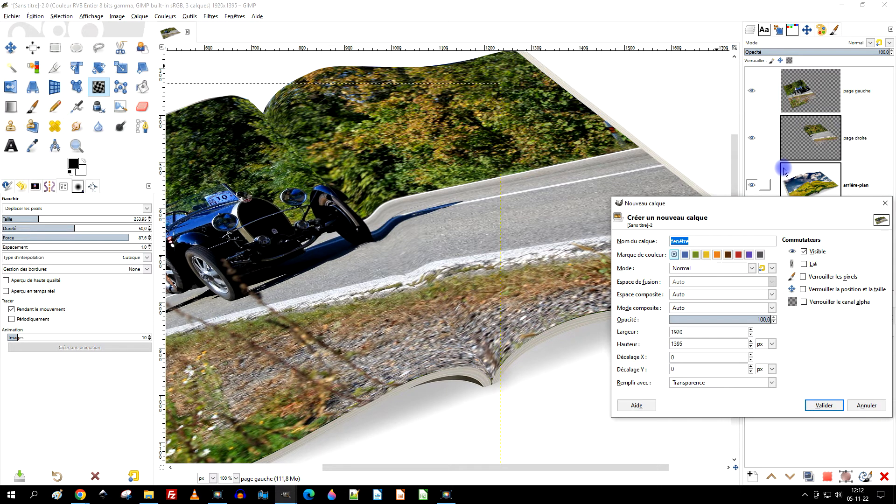
text(l)
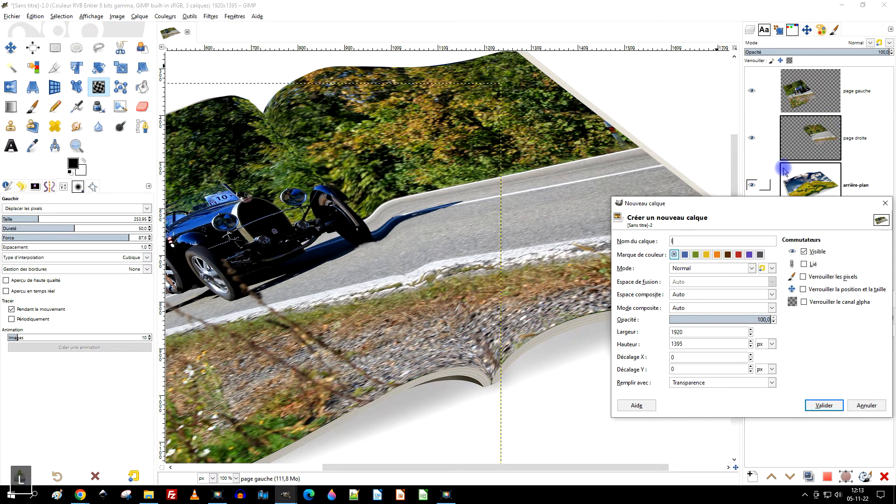
text(igne sombre)
click(690, 382)
click(692, 428)
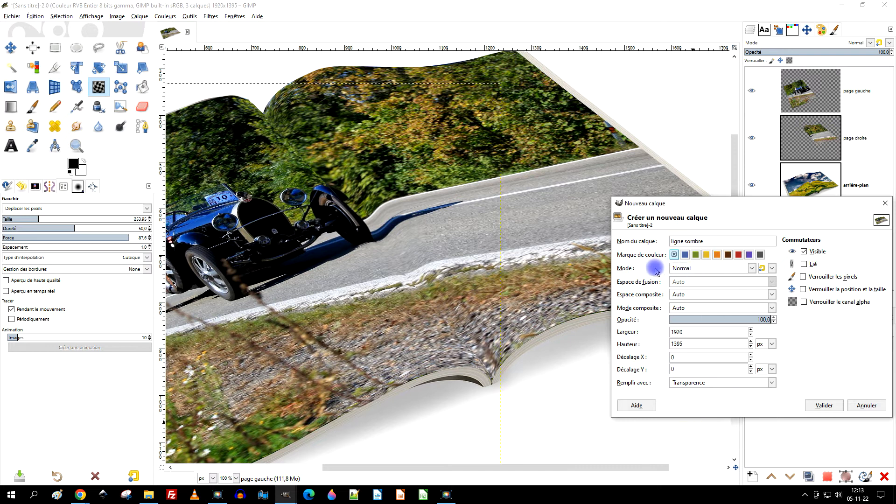
click(815, 406)
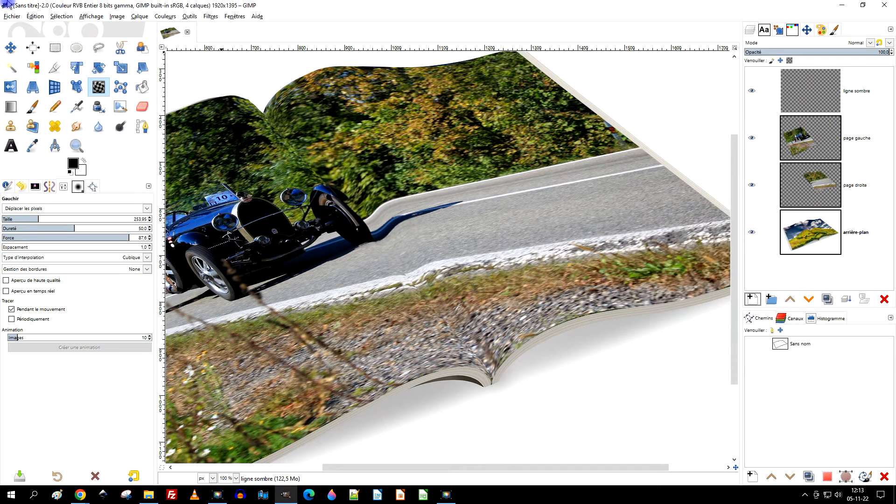
- Set up the Paintbrush with the "2. Hardness 025" brush at size 20
click(32, 106)
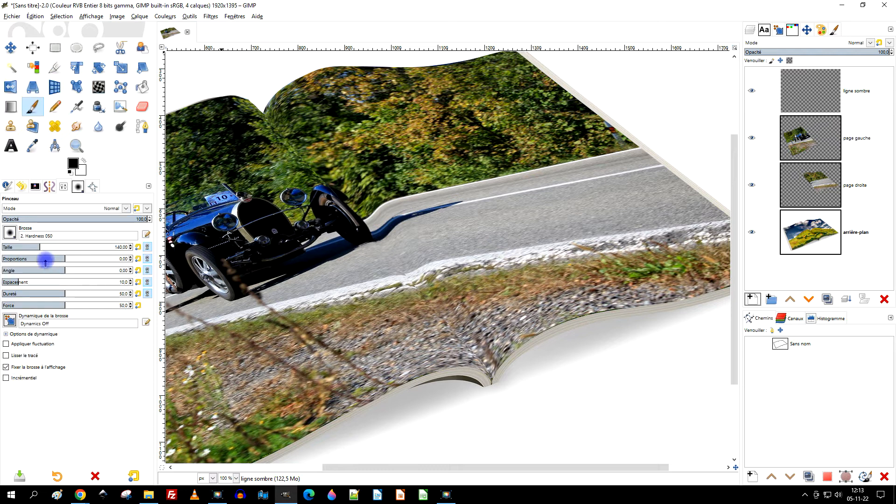
click(9, 232)
click(16, 269)
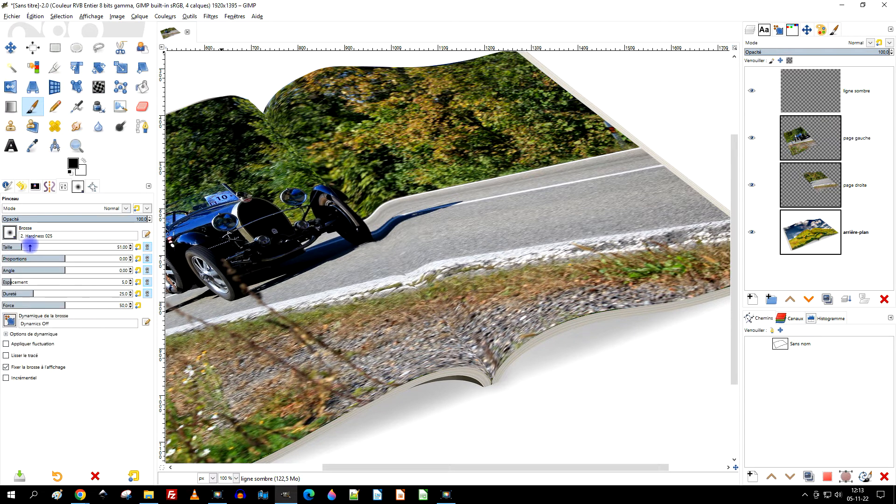
scroll(293, 135, up, 3)
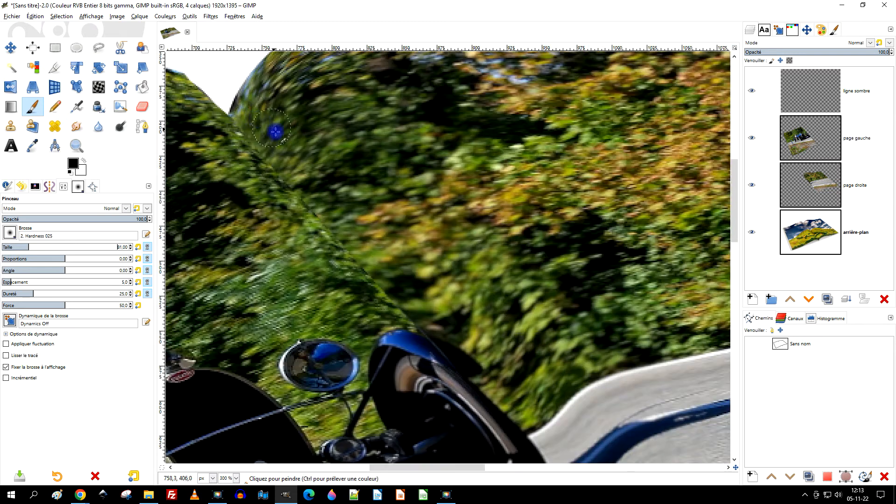
click(12, 246)
- Paint a straight black line along the magazine's fold from its upper to its lower end, and retrace it back up
click(291, 122)
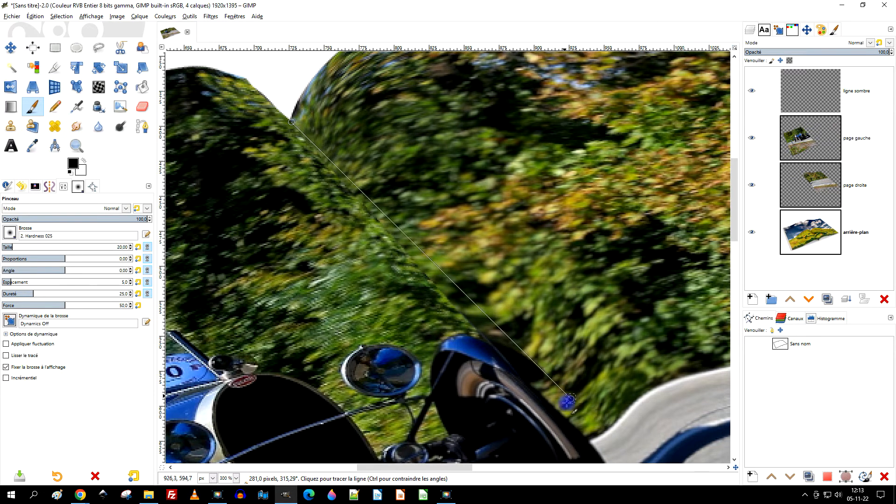
drag(592, 367, 477, 110)
scroll(538, 224, down, 3)
drag(651, 384, 593, 336)
scroll(595, 329, up, 2)
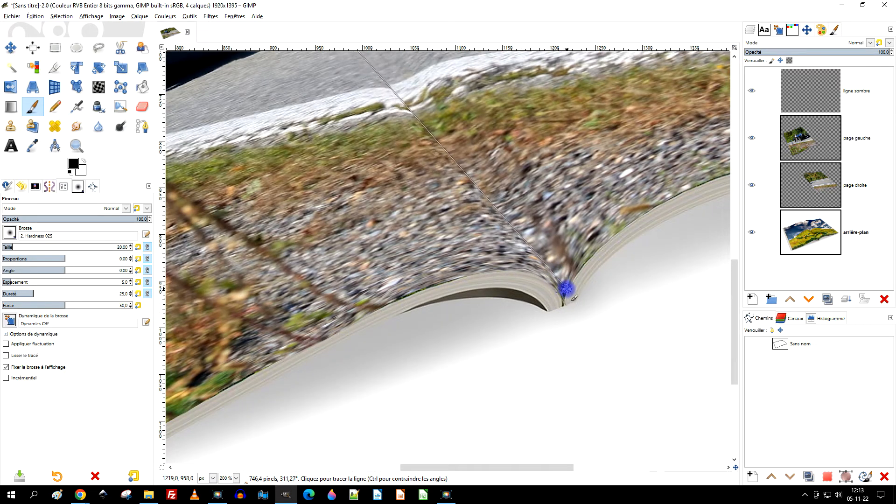
shift+click(566, 289)
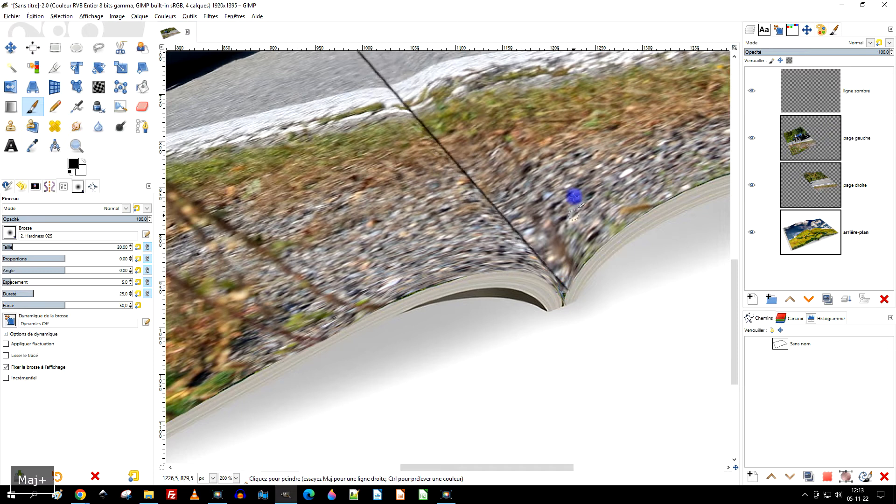
drag(517, 172, 637, 449)
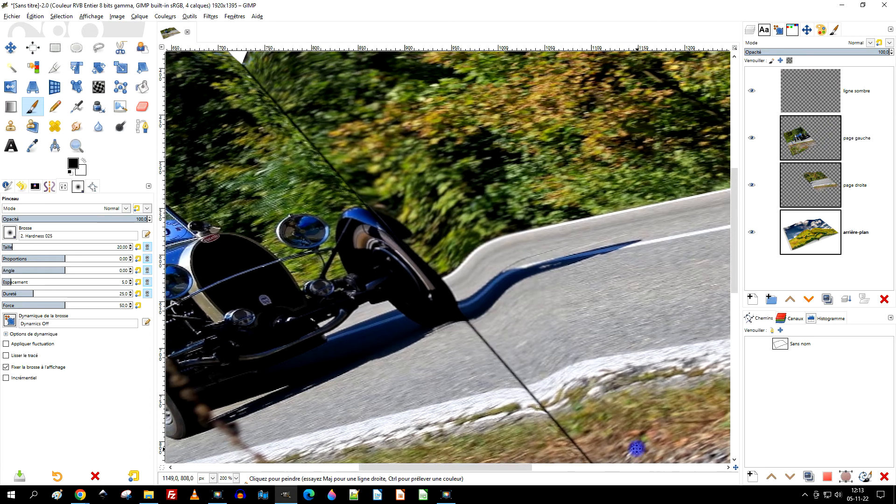
shift+click(243, 65)
- Adjust the black line along the lower part of the fold with the Warp tool at size 253.95
scroll(434, 176, down, 2)
mouse_move(506, 224)
mouse_down()
mouse_move(448, 167)
mouse_move(449, 175)
mouse_up()
scroll(470, 246, up, 1)
drag(487, 237, 541, 280)
mouse_move(599, 371)
mouse_down()
mouse_move(600, 339)
mouse_move(610, 370)
mouse_move(588, 352)
mouse_move(597, 391)
mouse_move(554, 353)
mouse_up()
click(95, 87)
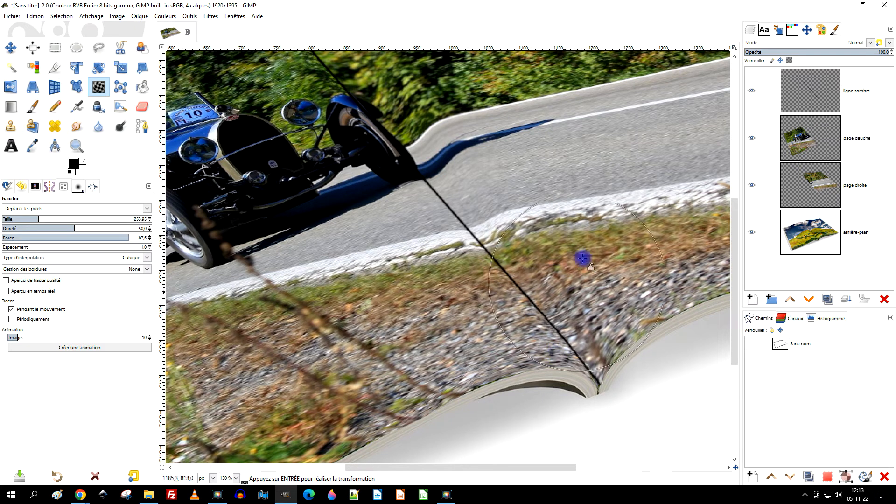
drag(600, 194, 571, 262)
scroll(621, 253, down, 2)
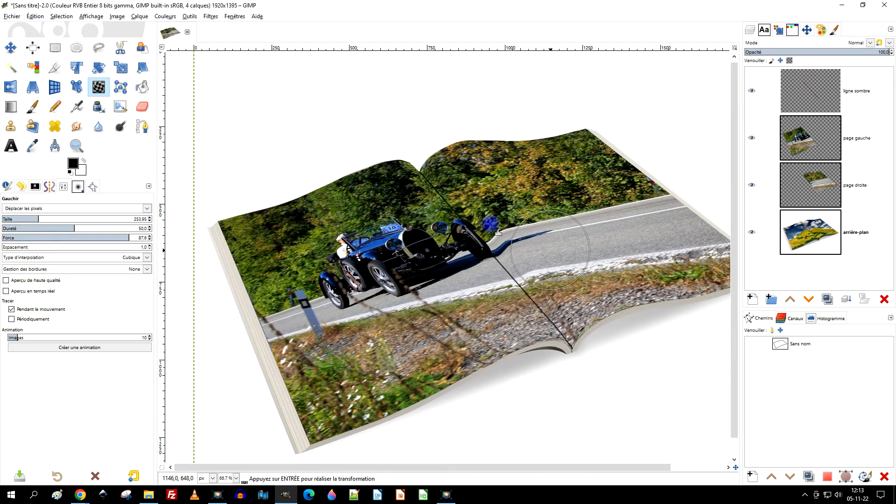
click(60, 54)
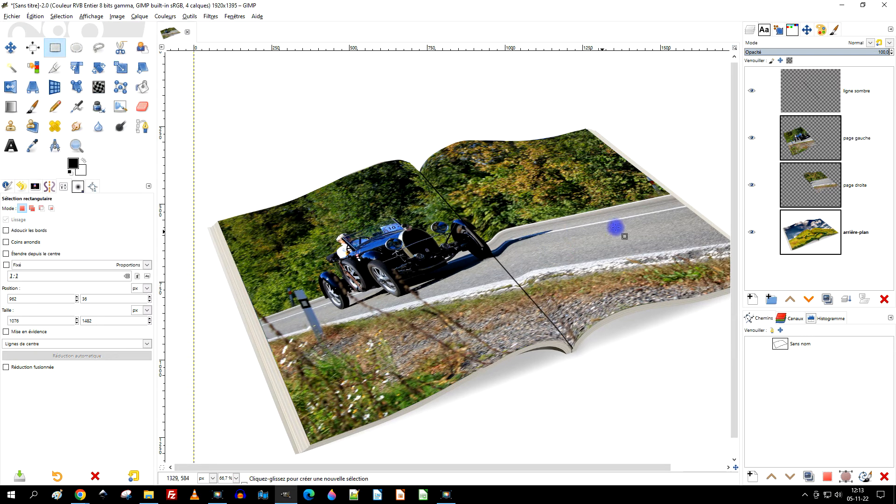
- Apply a Gaussian blur of 3.50 in X and Y to the "ligne sombre" layer
click(830, 83)
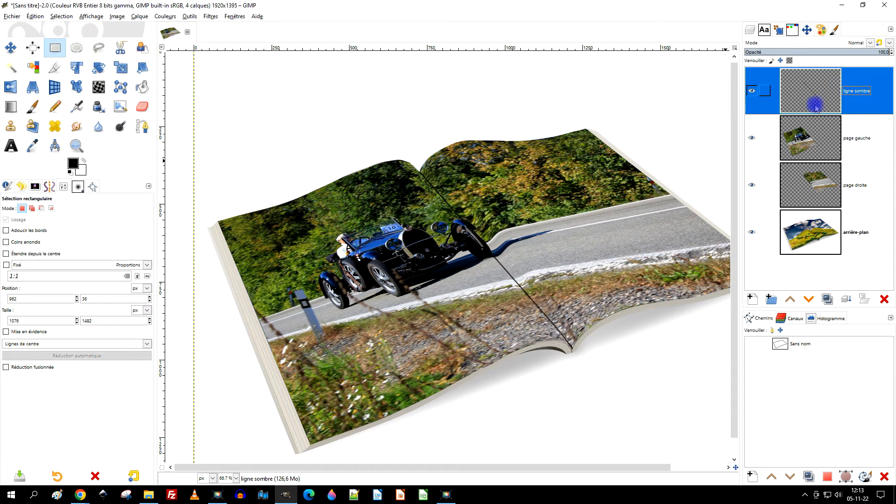
click(210, 16)
click(267, 70)
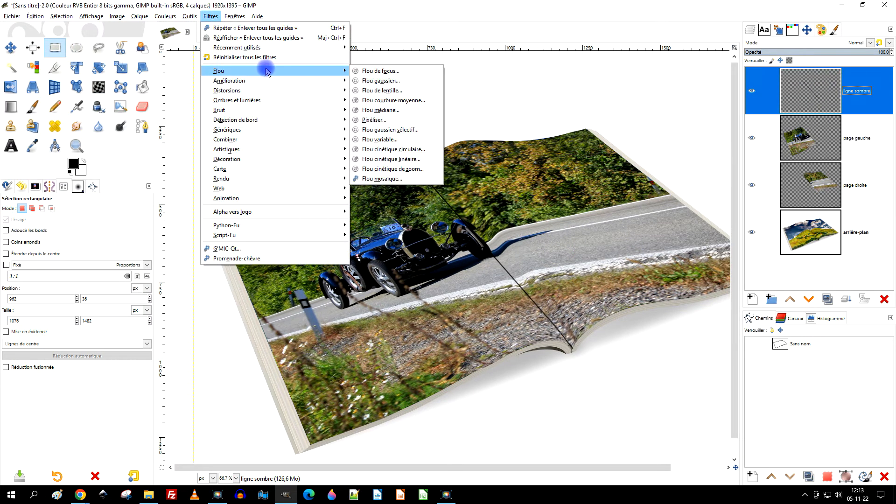
click(380, 81)
scroll(539, 295, up, 2)
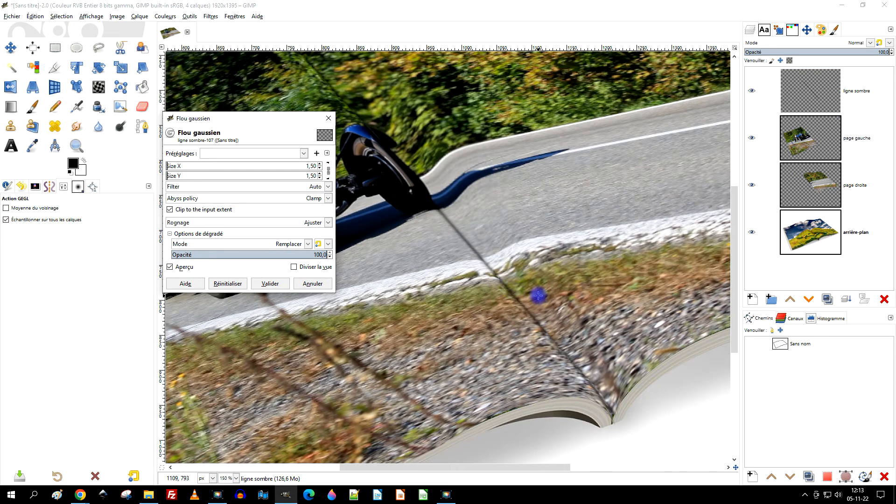
click(185, 267)
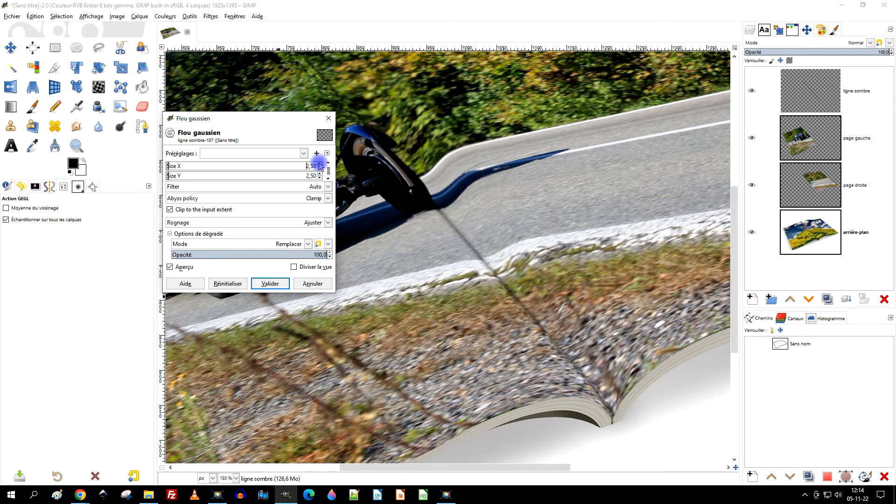
ctrl+scroll(564, 249, down, 1)
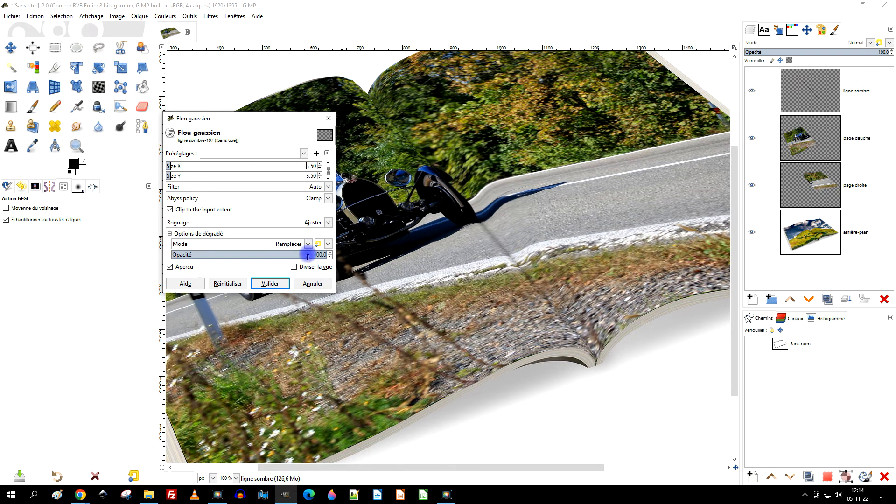
click(270, 283)
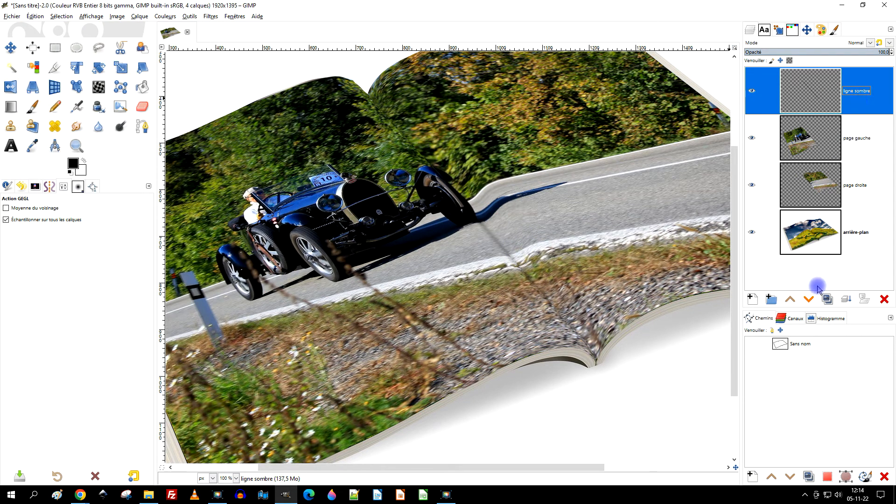
- Duplicate the "ligne sombre" layer and merge the copy down to darken the fold line
click(828, 300)
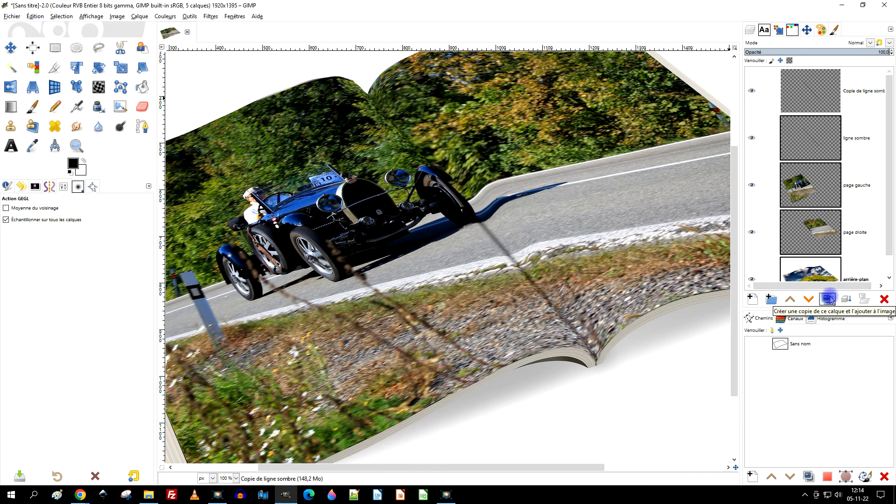
click(845, 299)
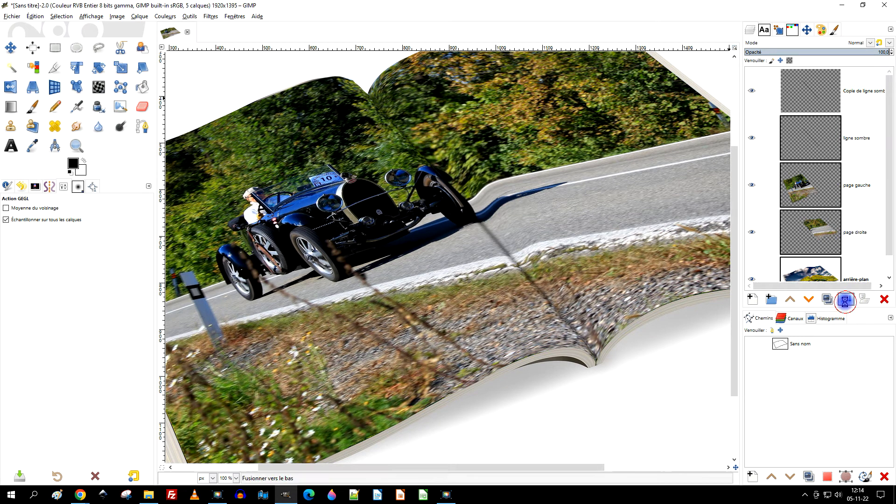
- Lower the opacity of the "ligne sombre" layer to 77.8 and check the whole magazine
click(854, 53)
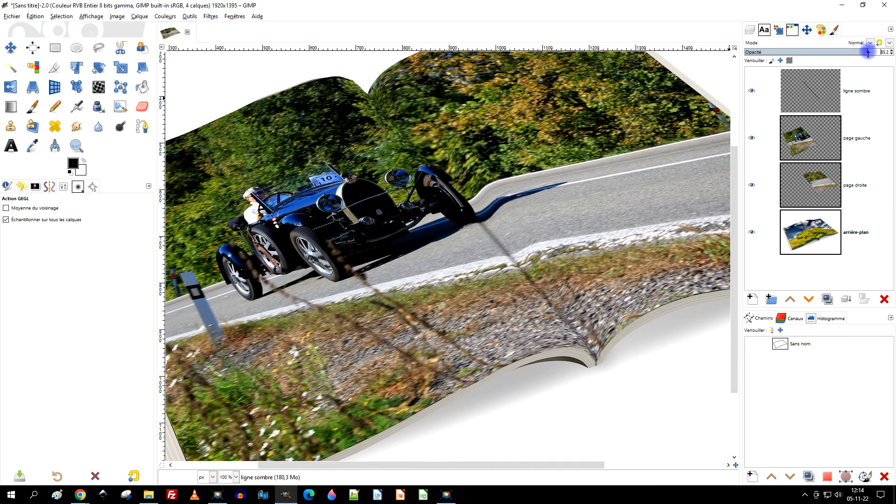
scroll(573, 132, down, 2)
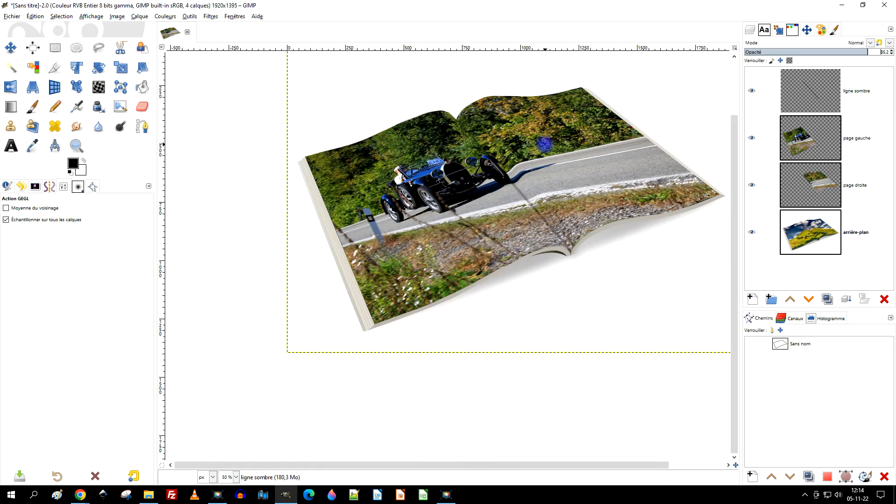
scroll(532, 142, up, 1)
scroll(583, 150, up, 1)
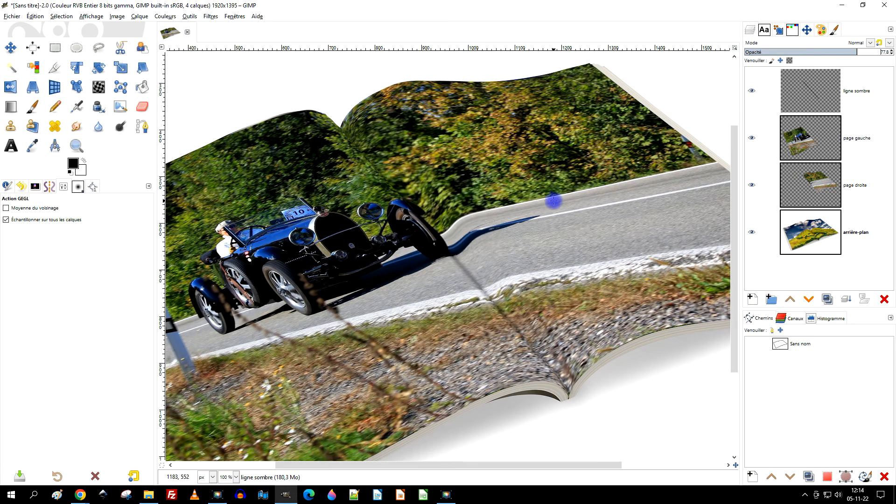
scroll(553, 200, down, 3)
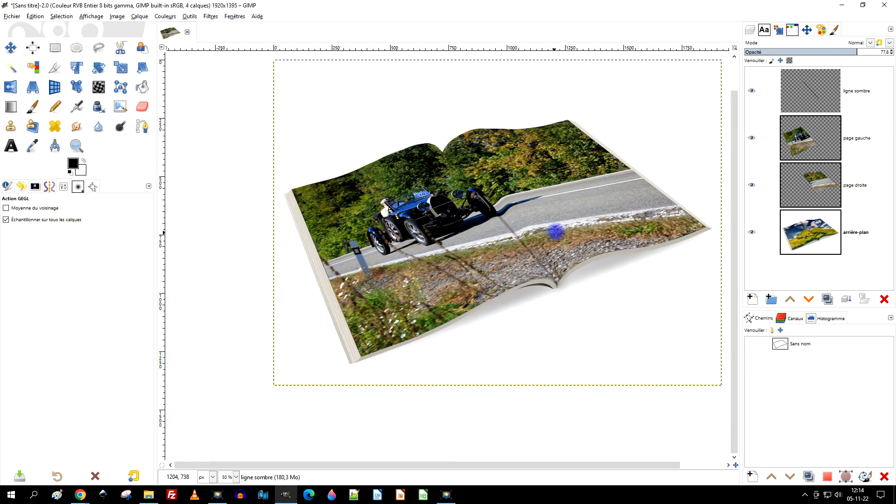
click(73, 147)
drag(237, 78, 692, 416)
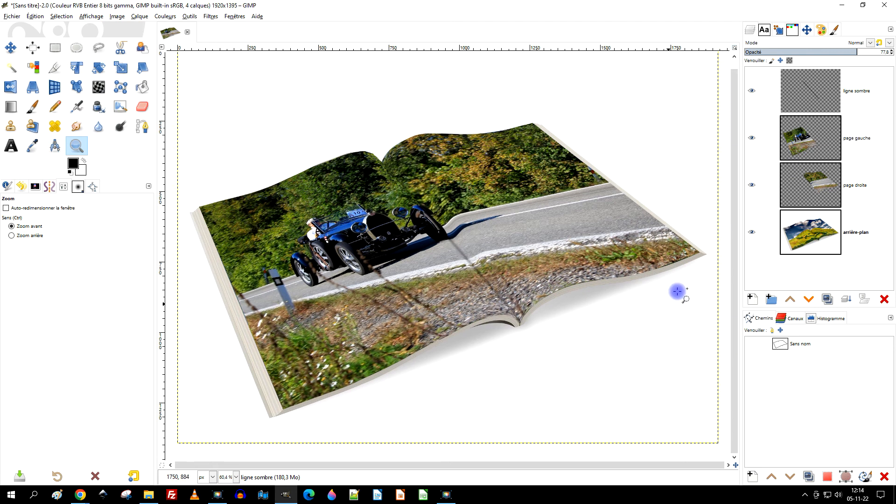